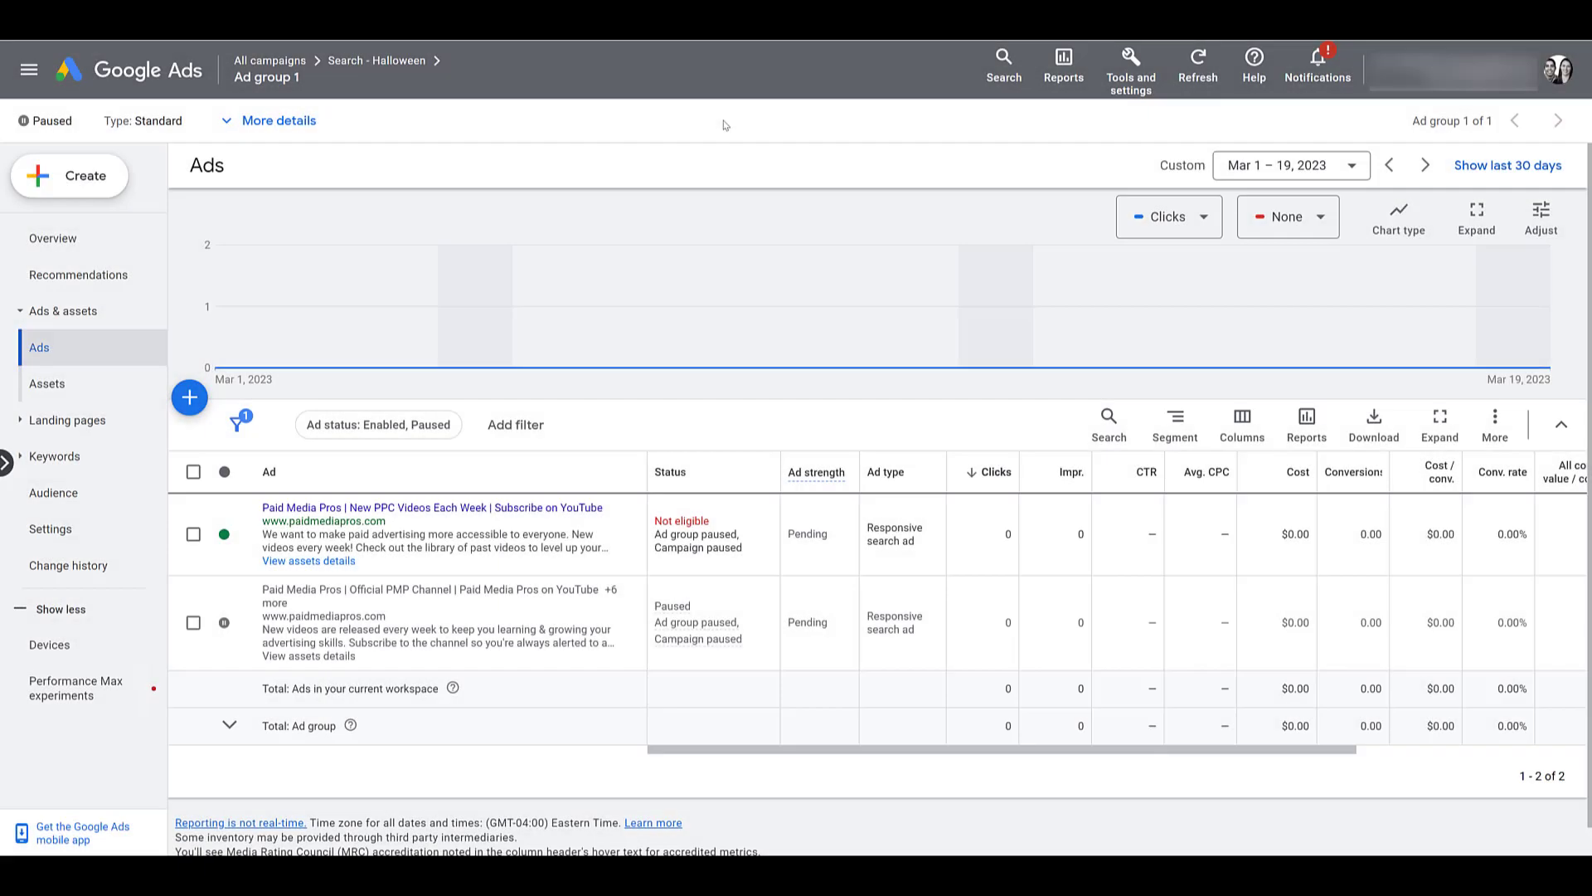
Step: Start a new responsive search ad
mouse_move(350, 70)
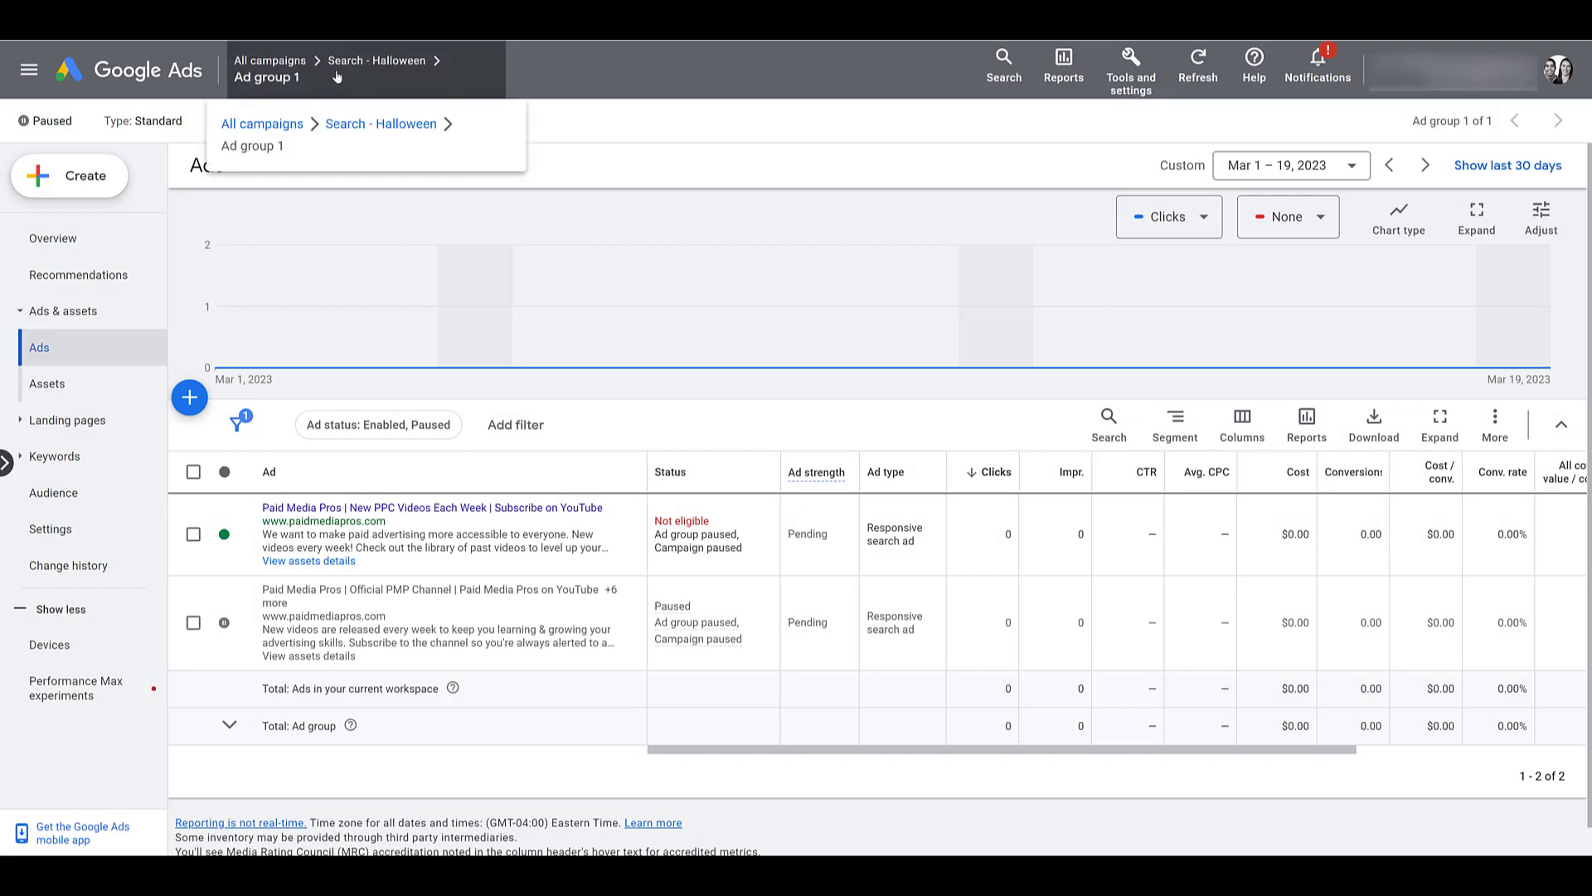
left_click(187, 400)
left_click(247, 415)
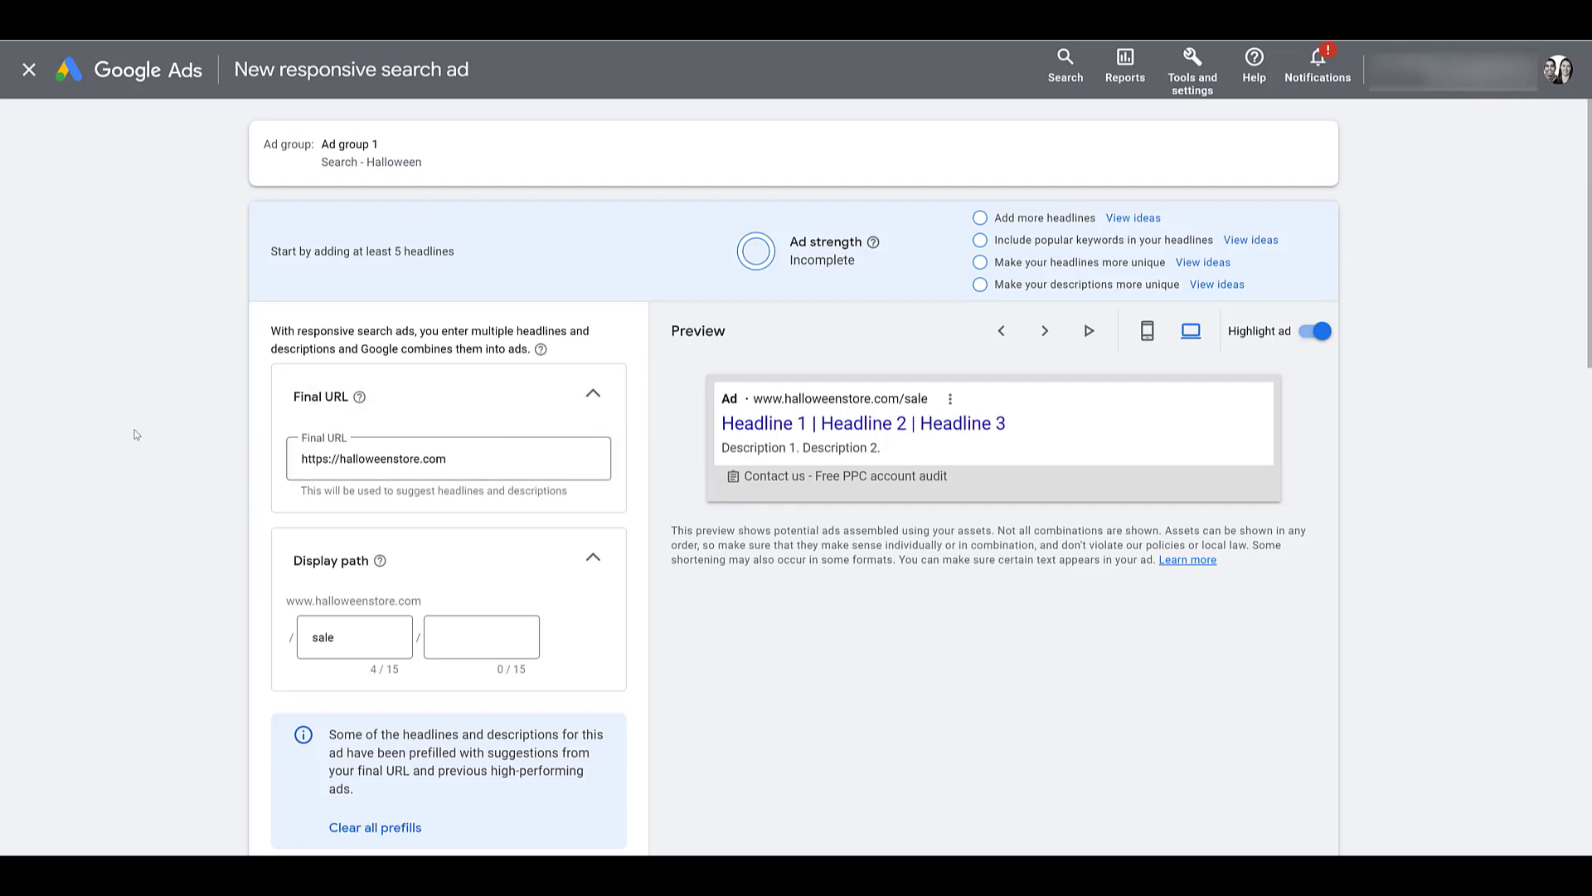
Step: Type '{' in the first headline to bring up the insertion options
scroll(137, 435, "down", 2)
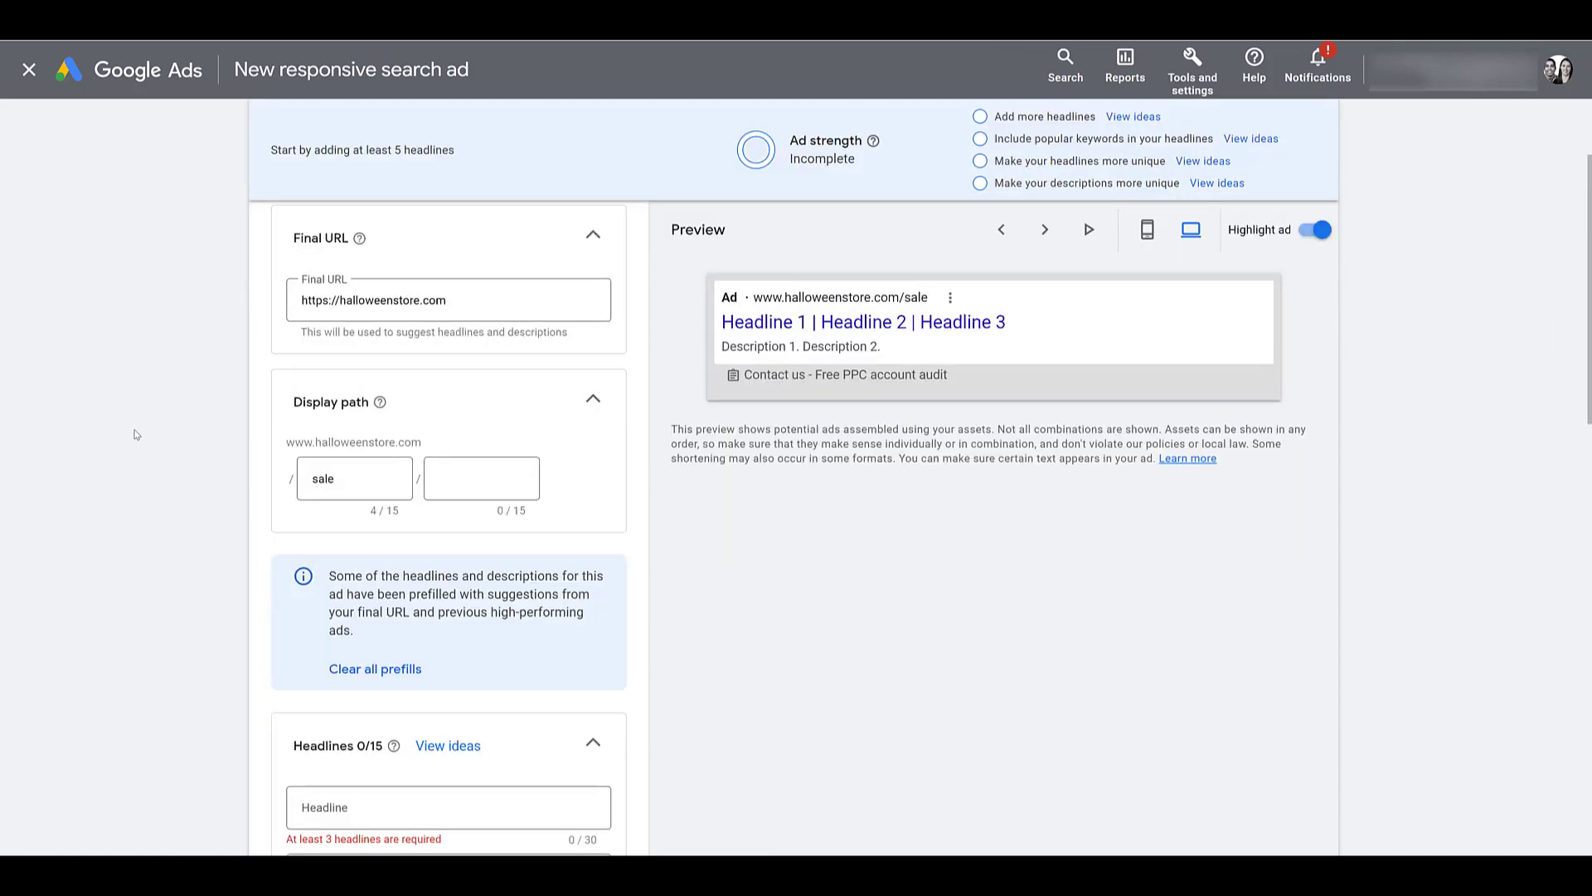
scroll(137, 435, "down", 6)
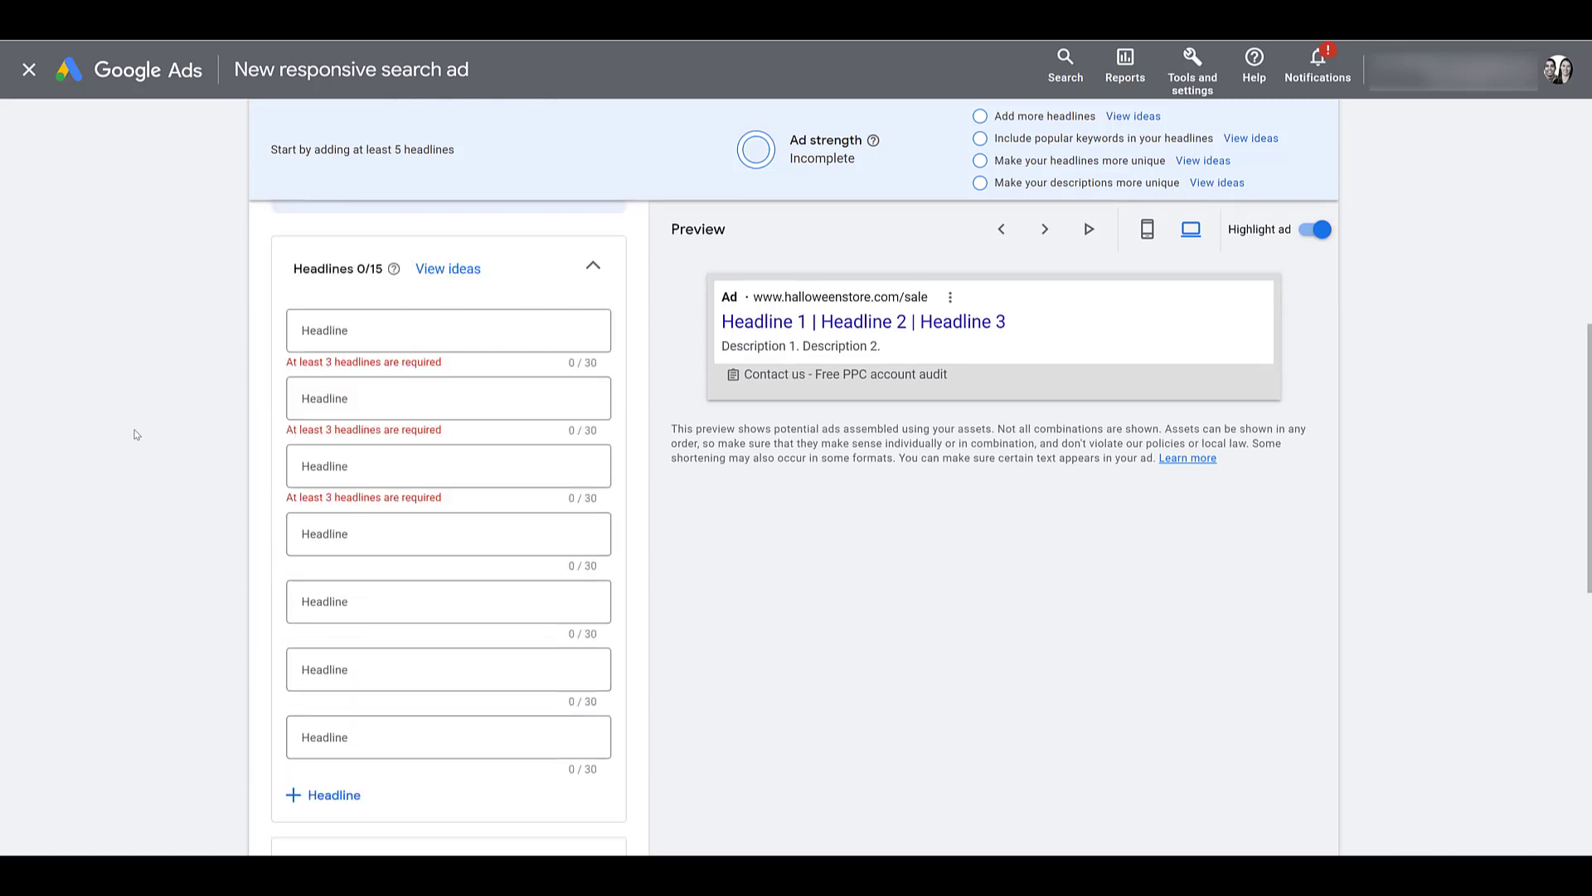
left_click(306, 336)
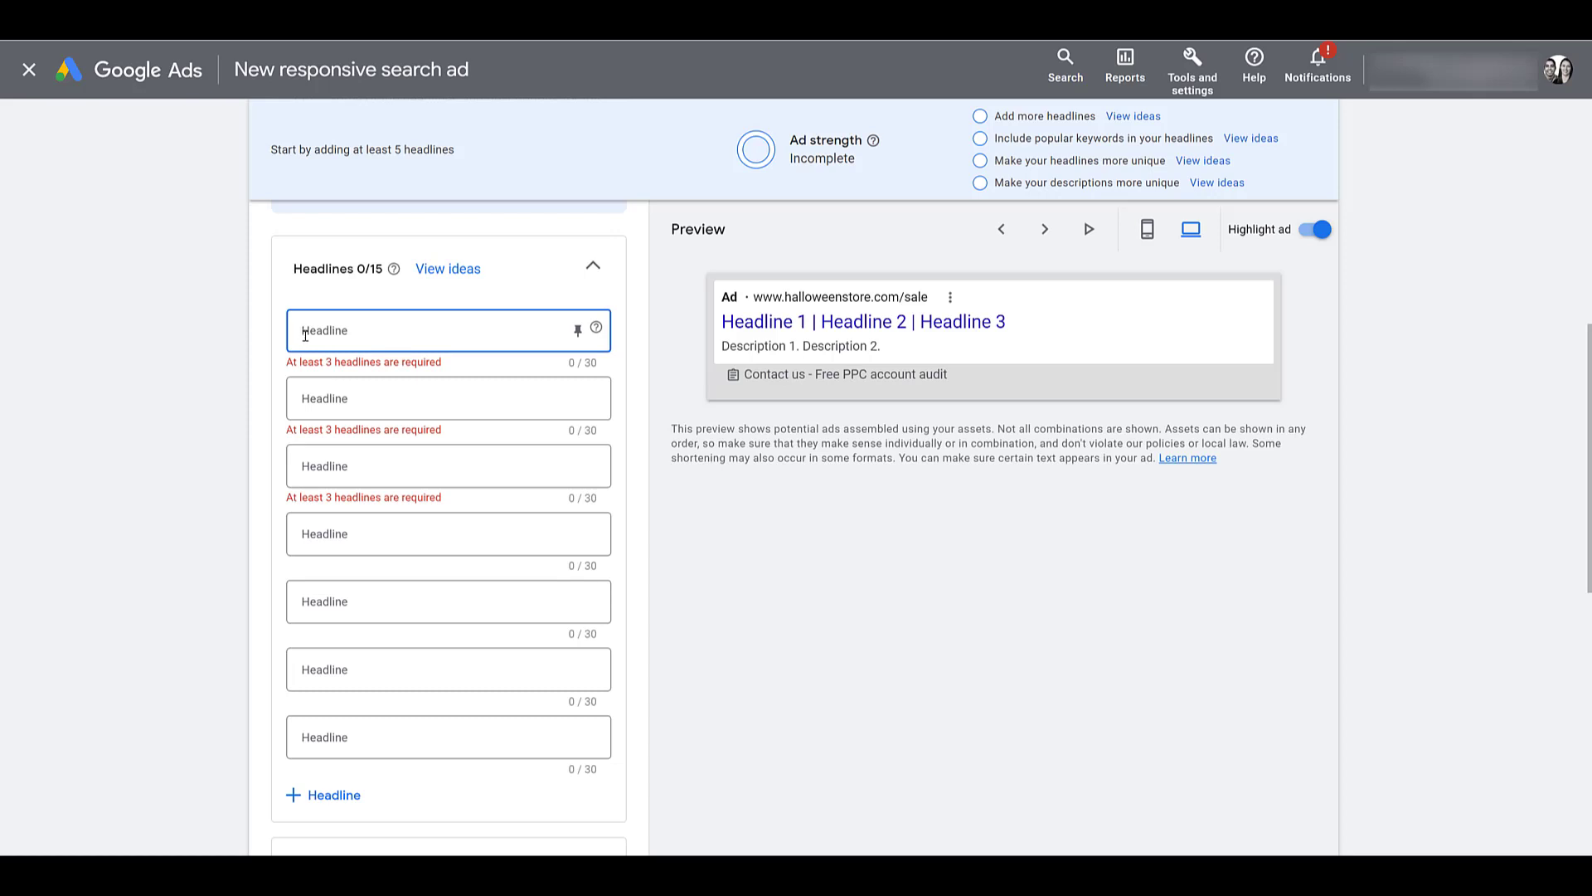
type("{")
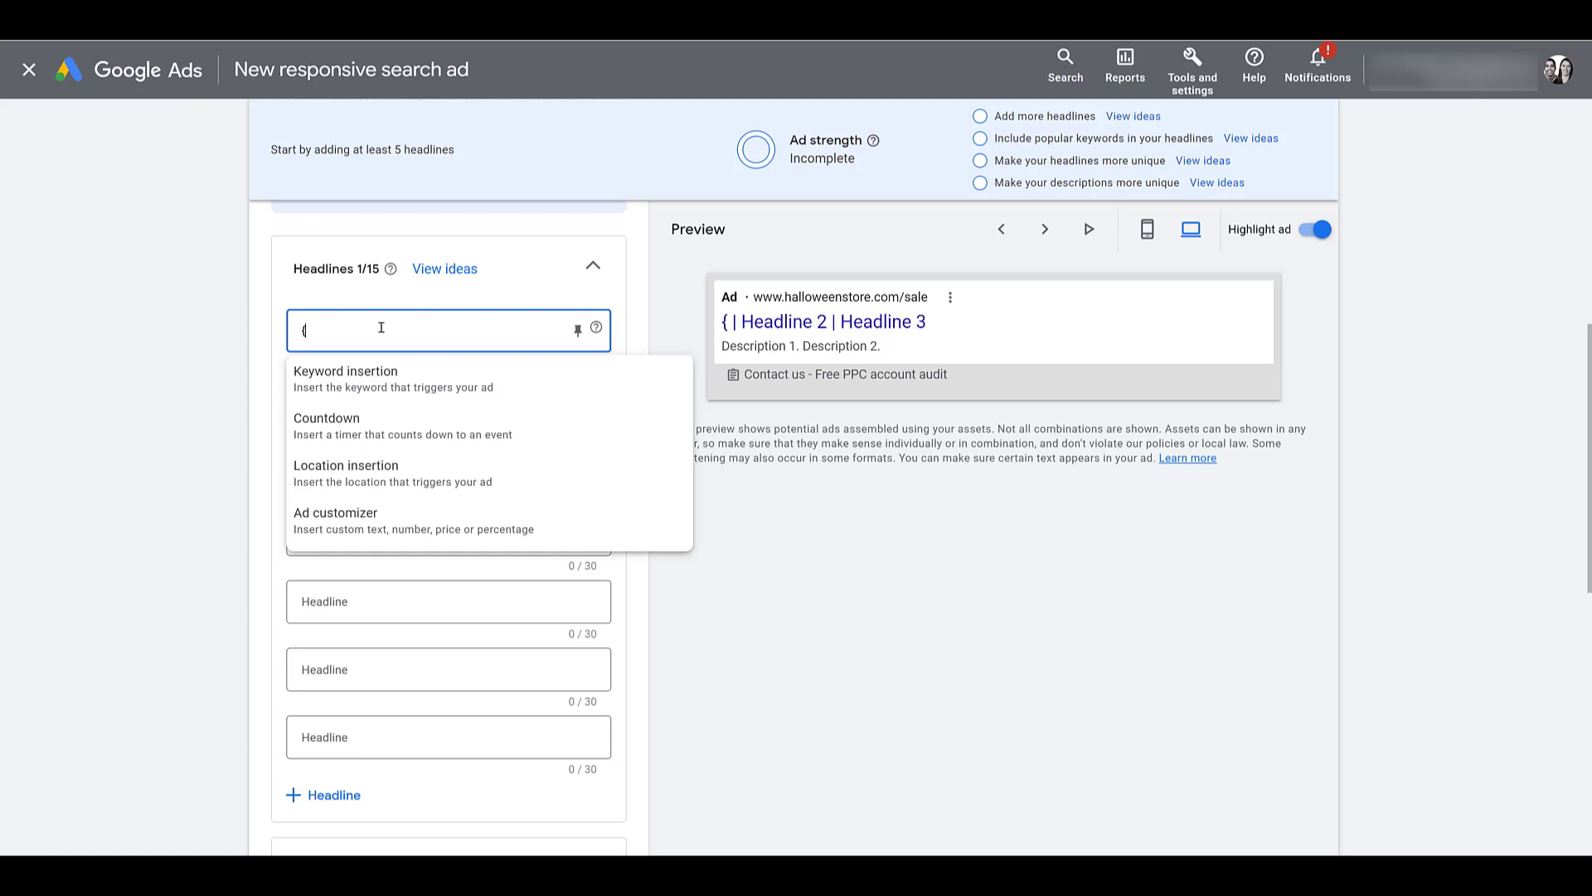
Step: Insert a countdown into the first headline ending on Mar 30, 2023
left_click(408, 432)
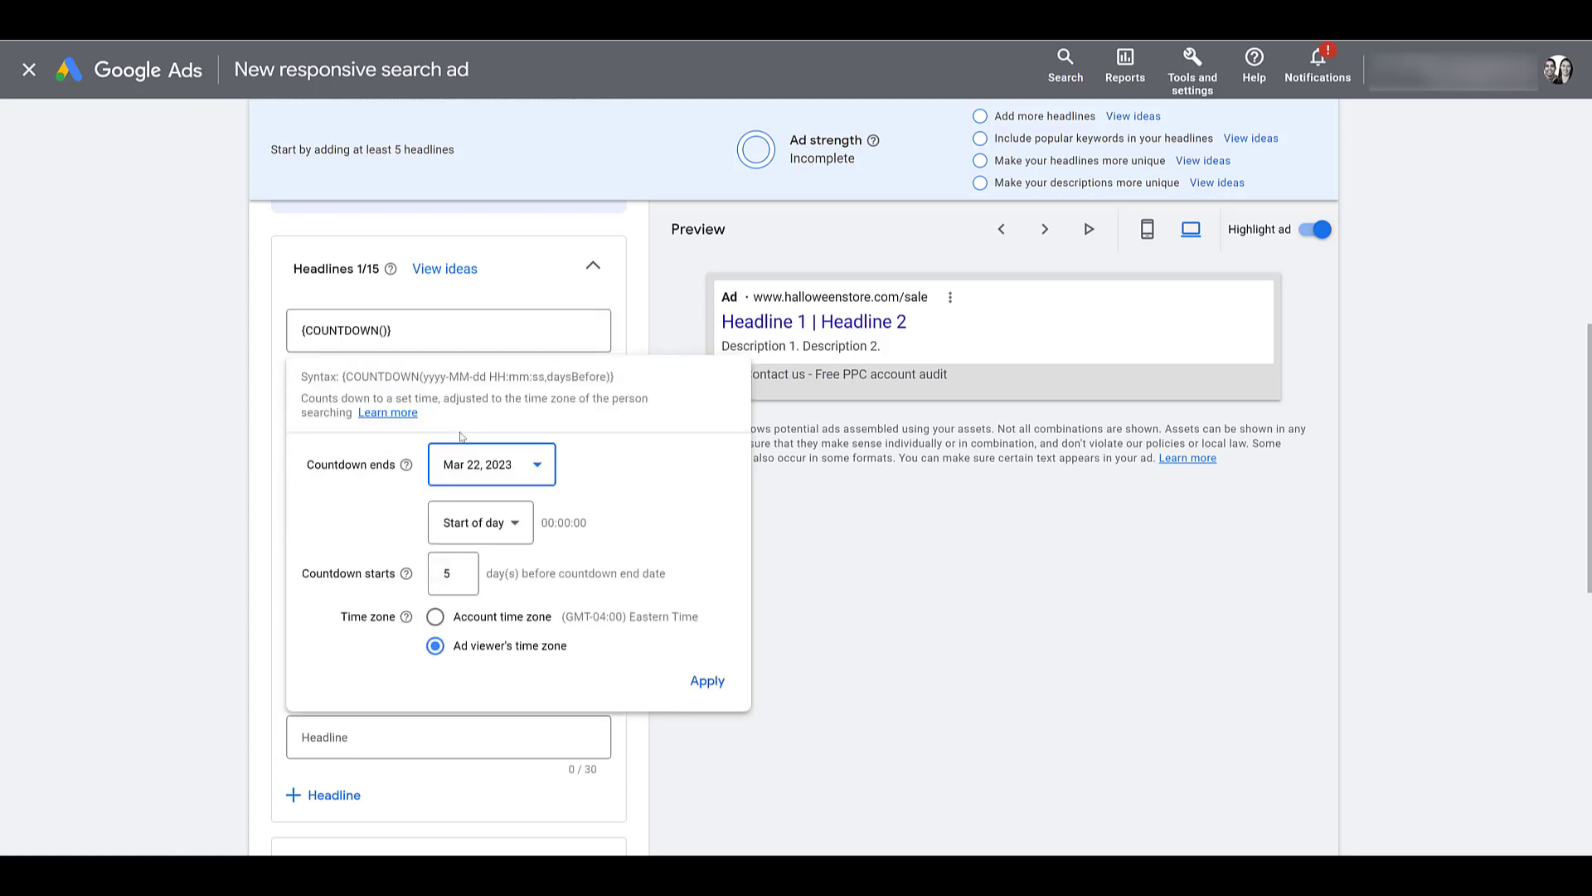
left_click(469, 483)
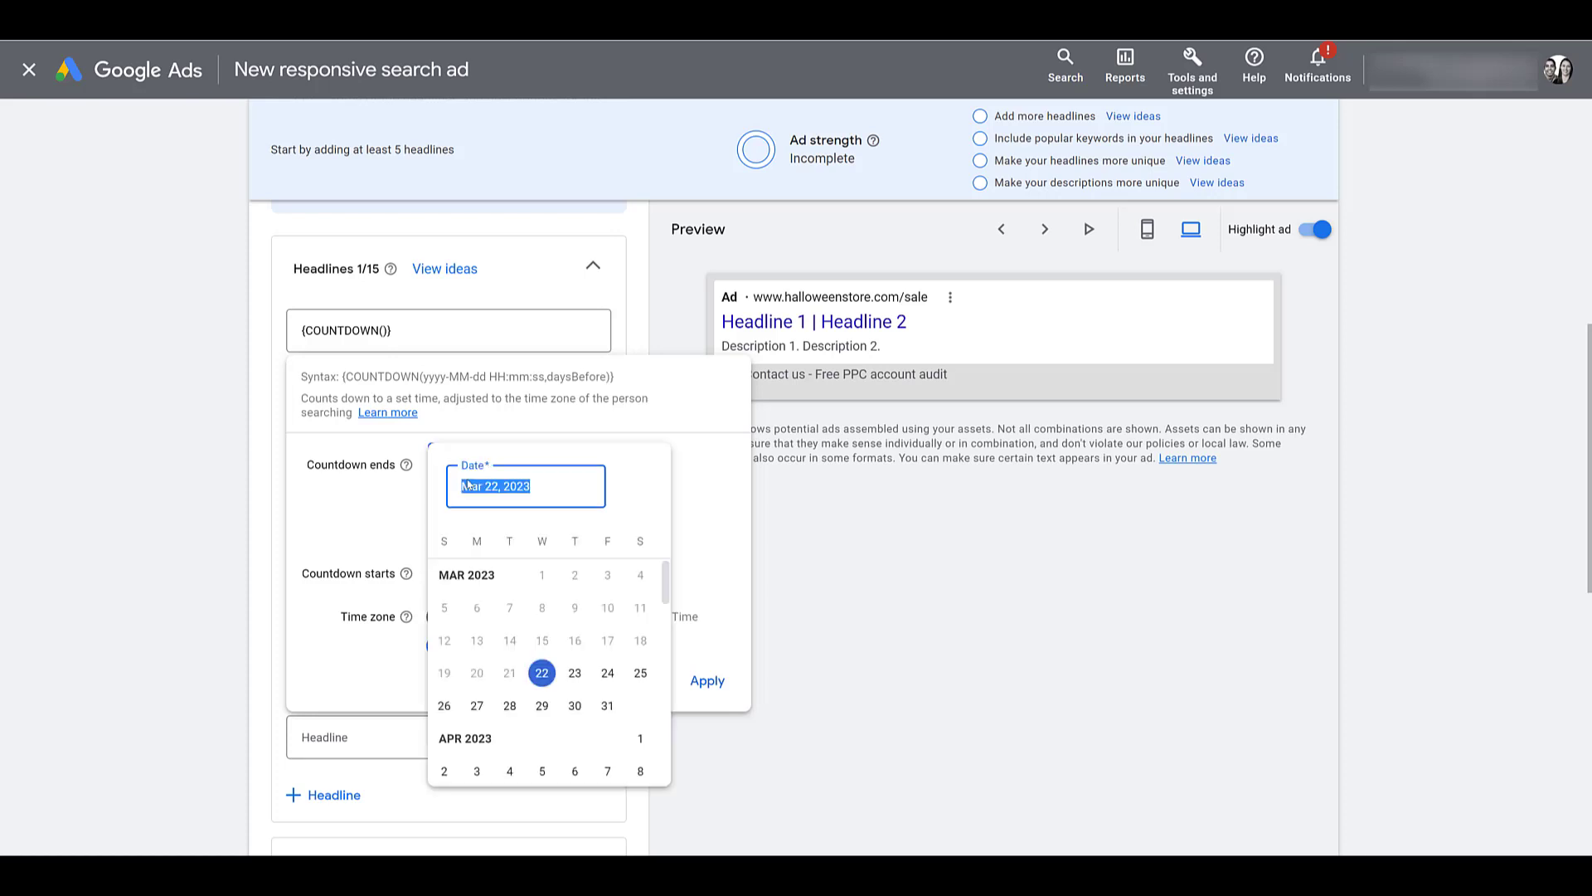
left_click(575, 706)
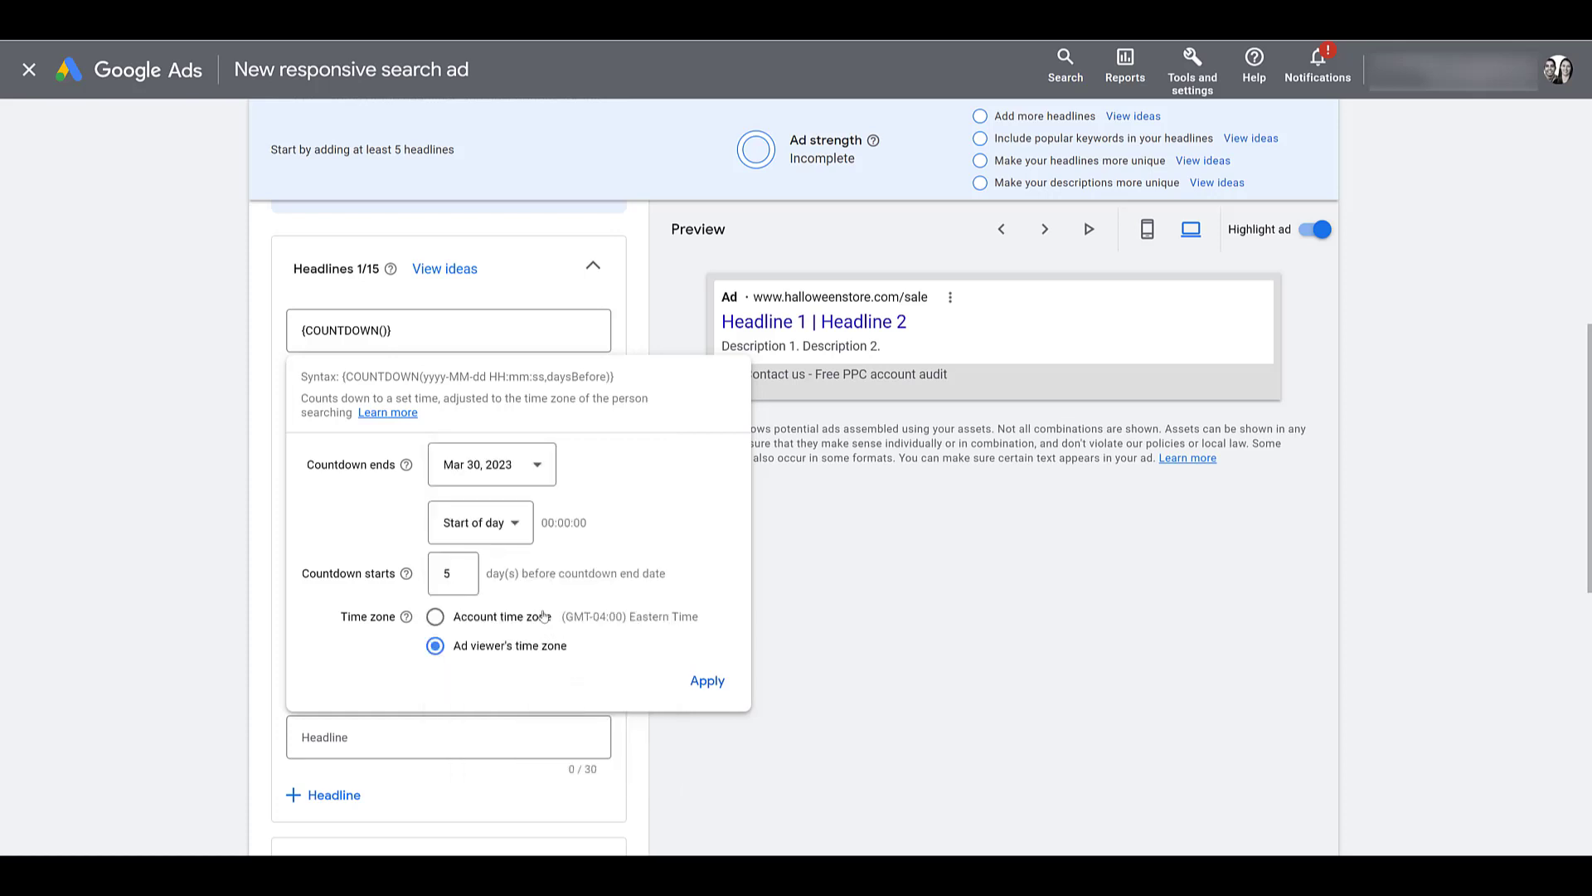
Step: Set the countdown end time to End of day after trying a custom hour of 20
left_click(516, 537)
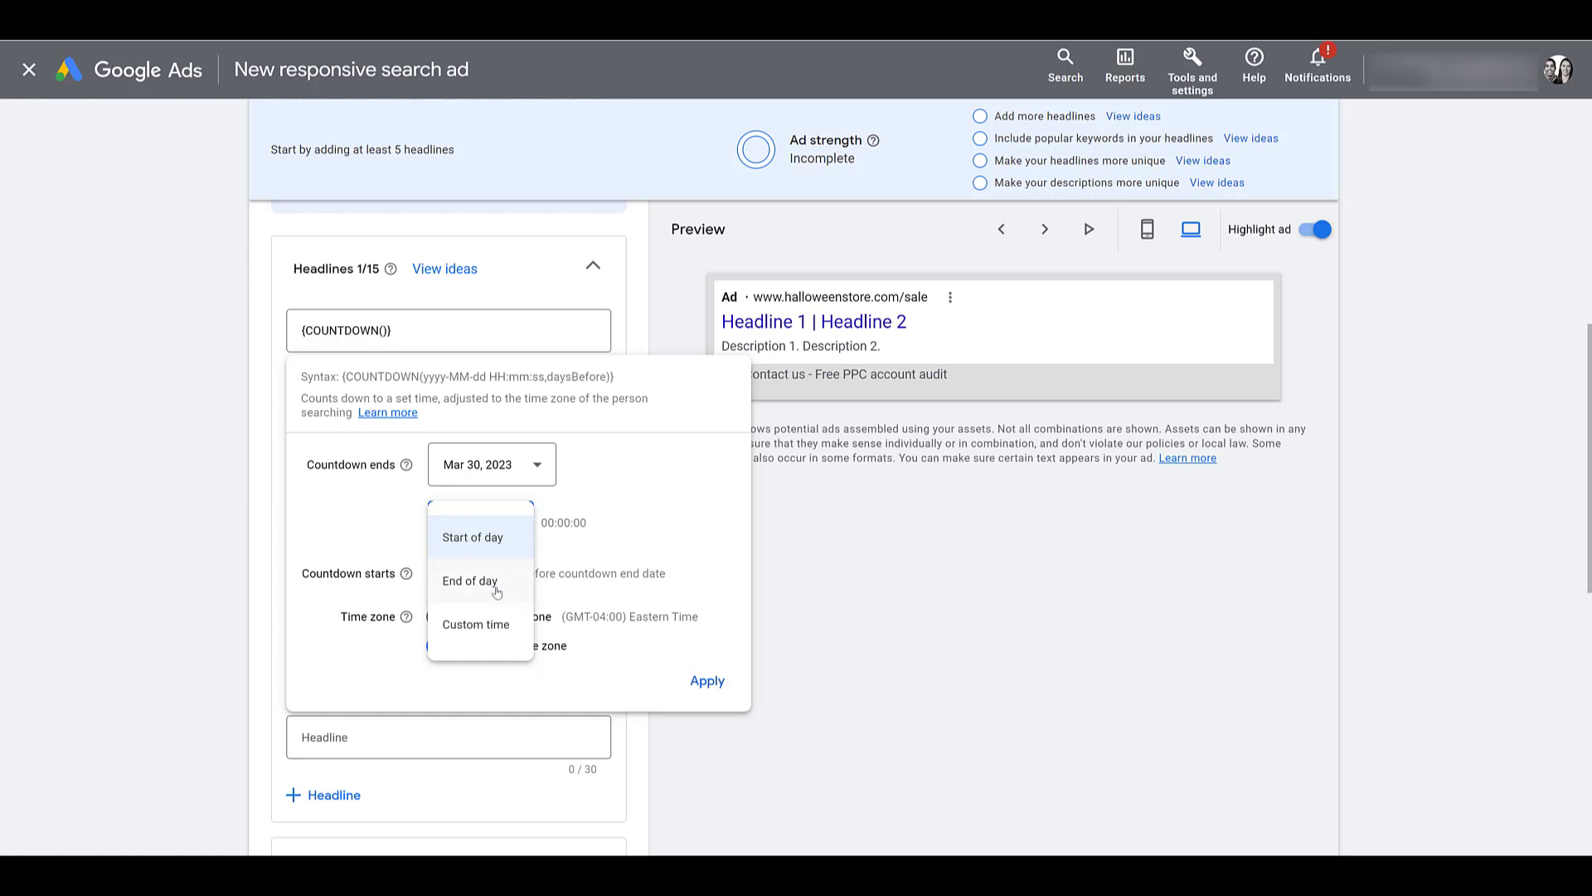
left_click(477, 626)
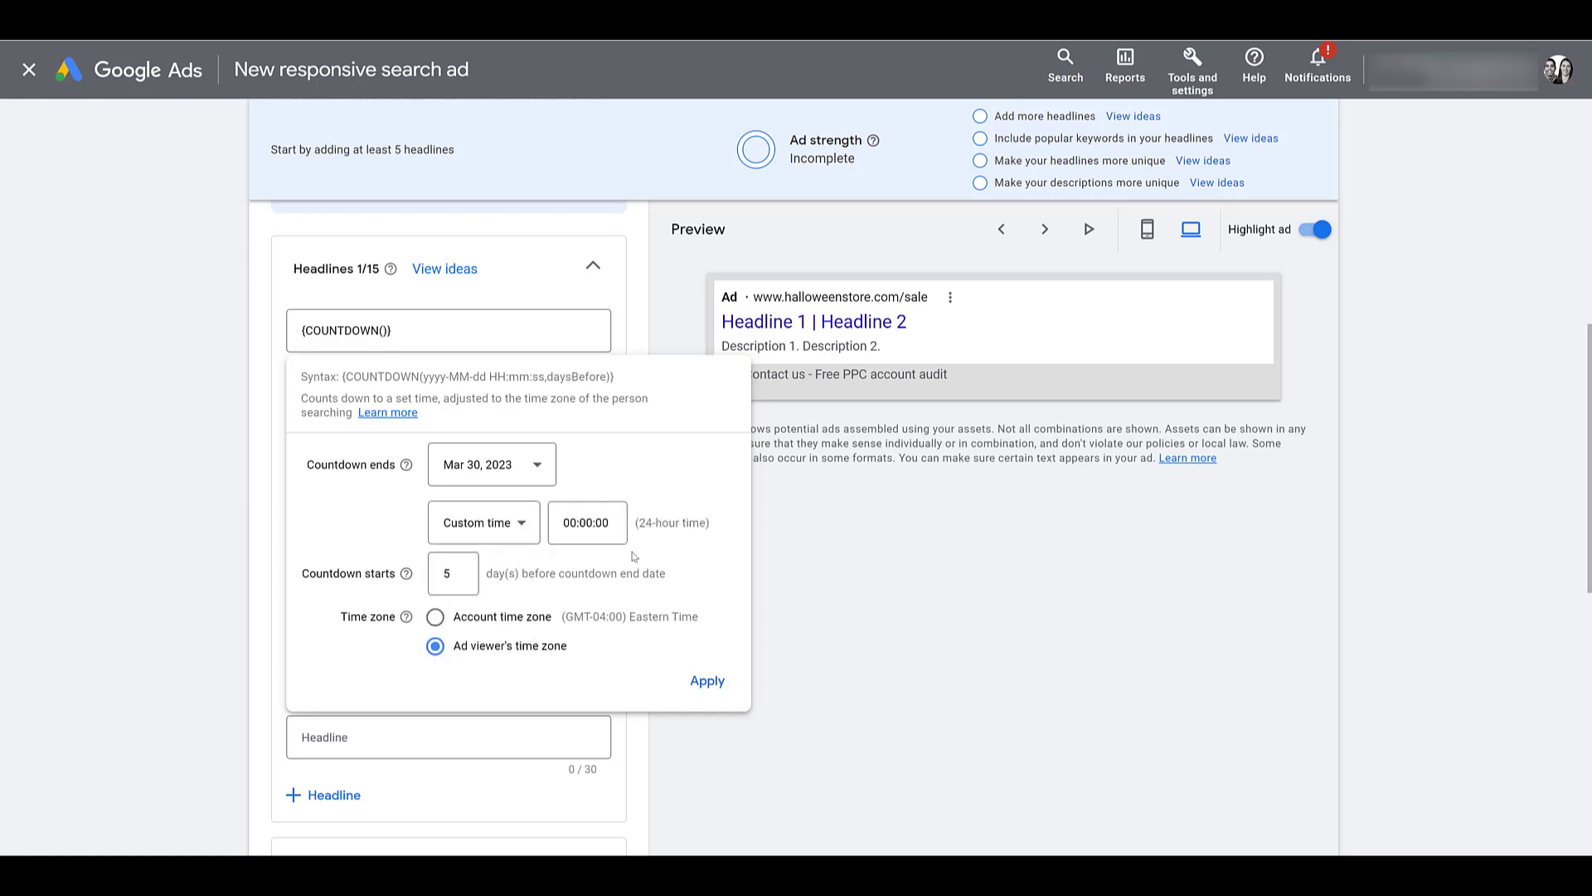
left_click(571, 522)
type("20")
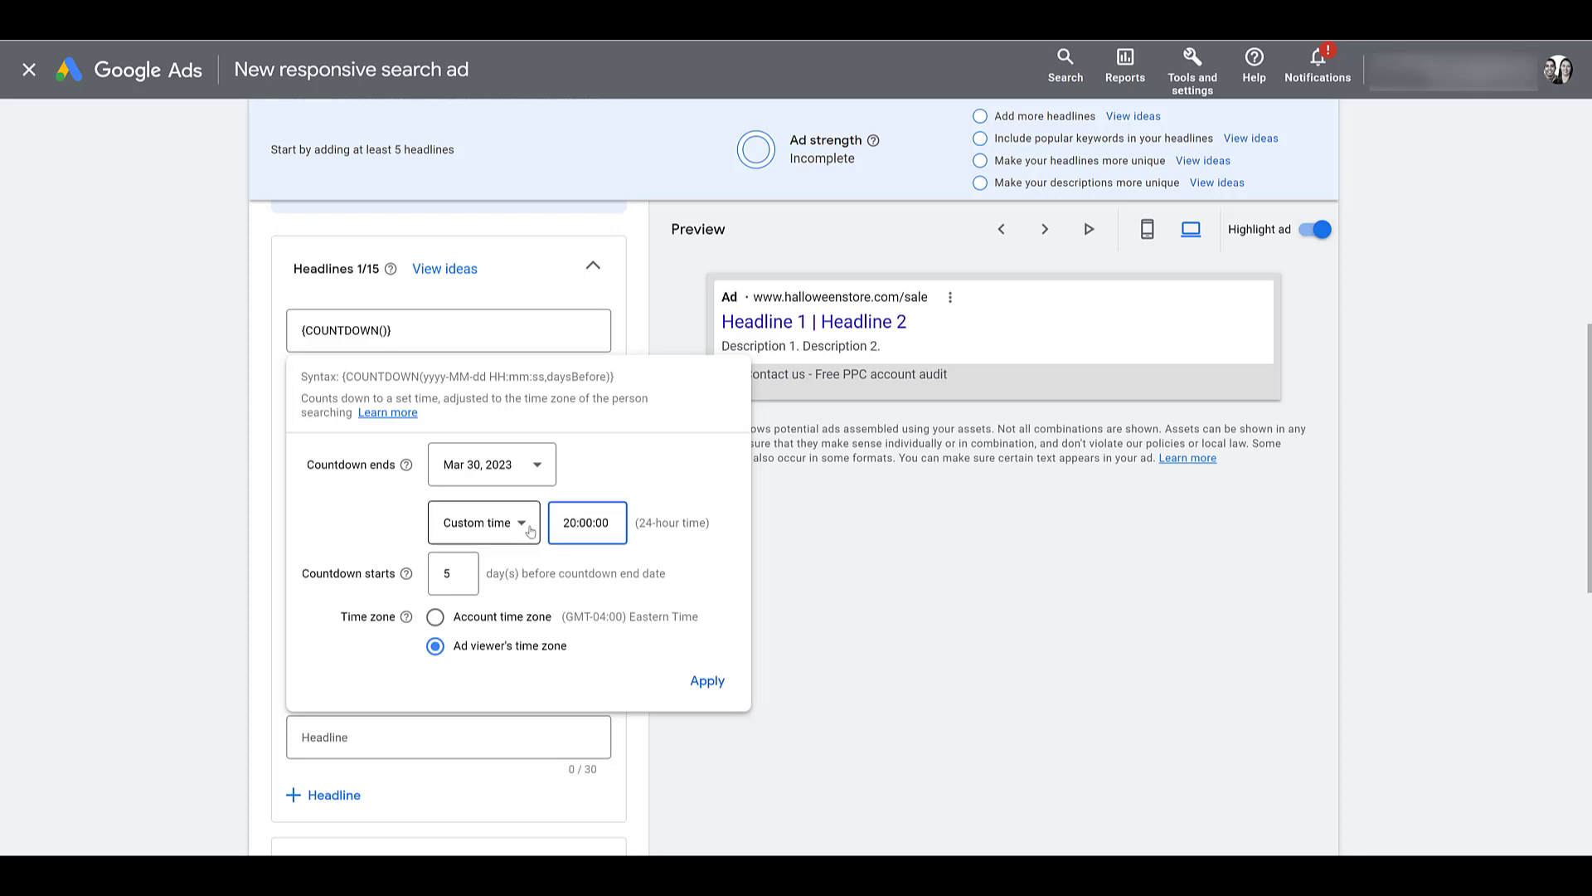
left_click(531, 532)
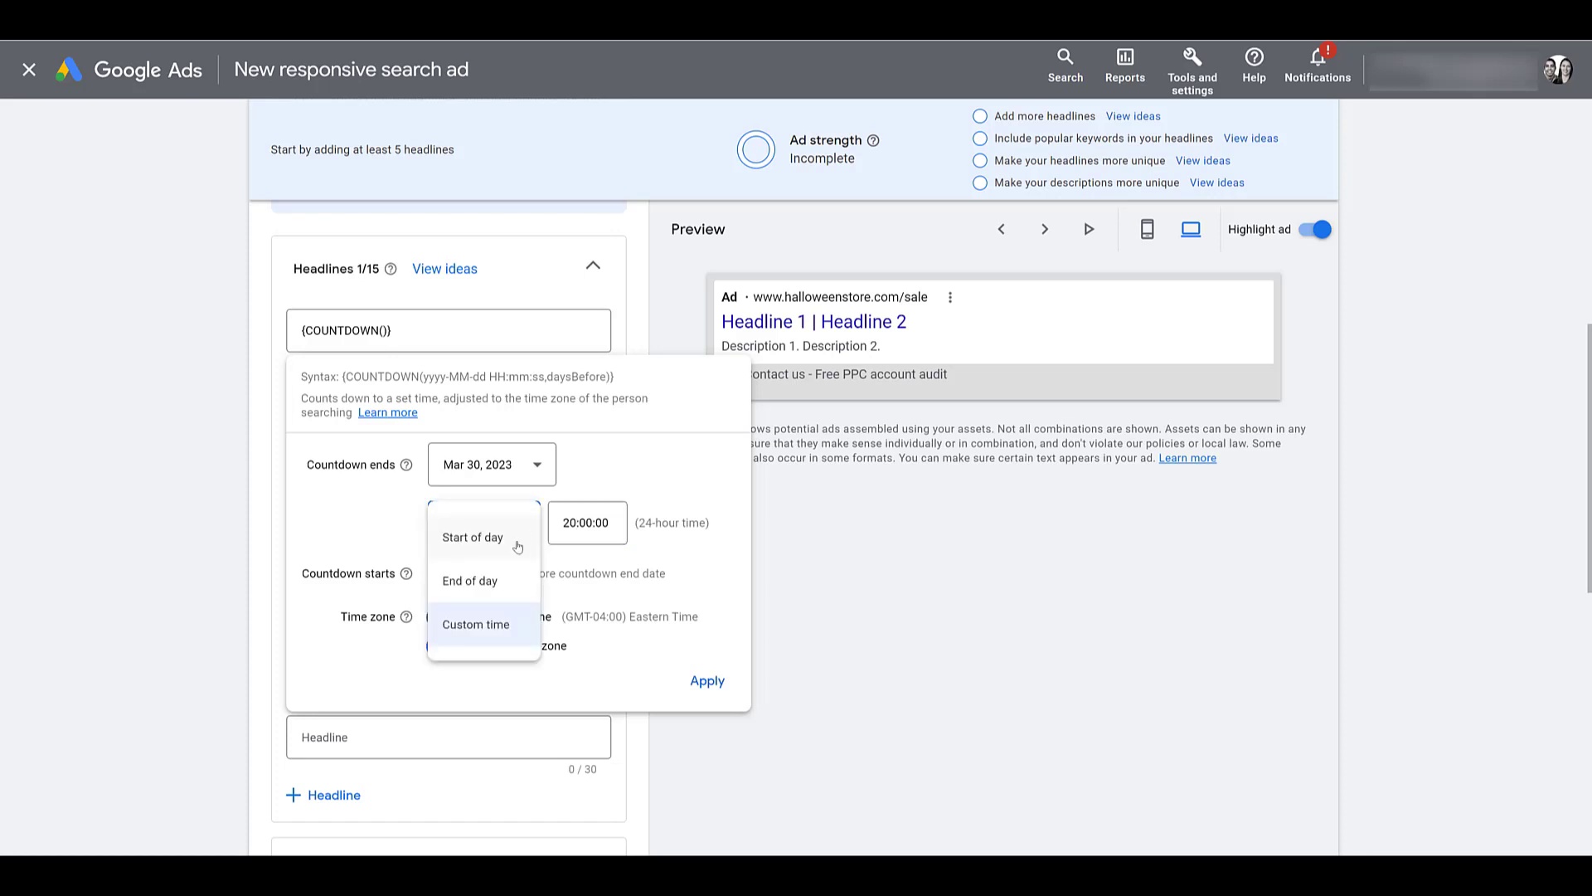
left_click(508, 591)
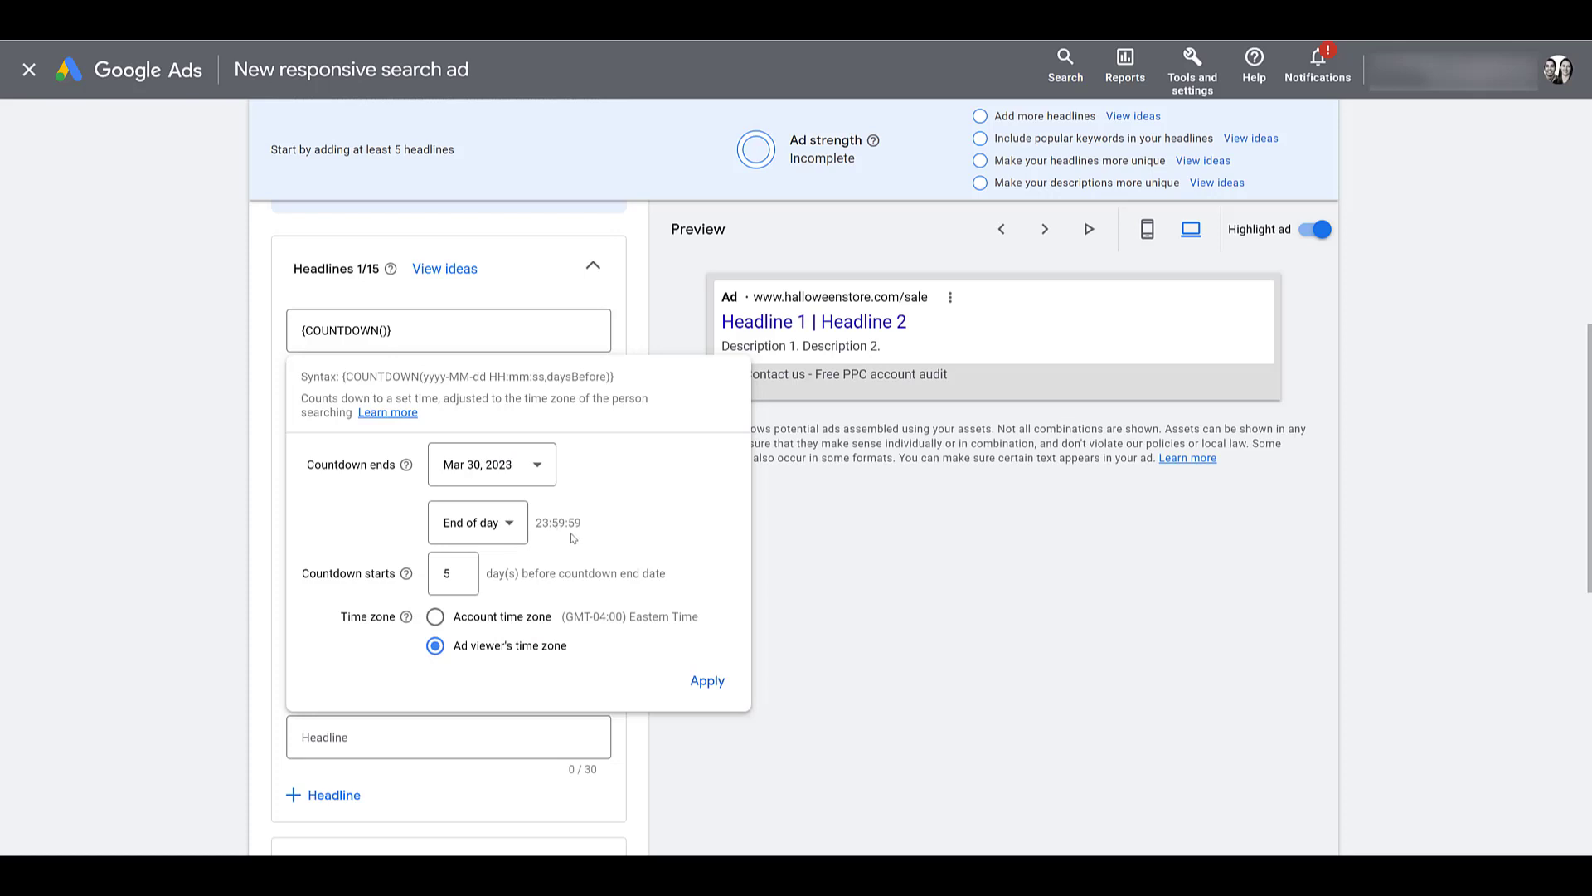
left_click(459, 572)
Step: Set the countdown to start 5 days before its end date, replacing a trial value of 20
double_click(456, 570)
type("20")
double_click(452, 573)
key("BackSpace")
key("super+alt+d")
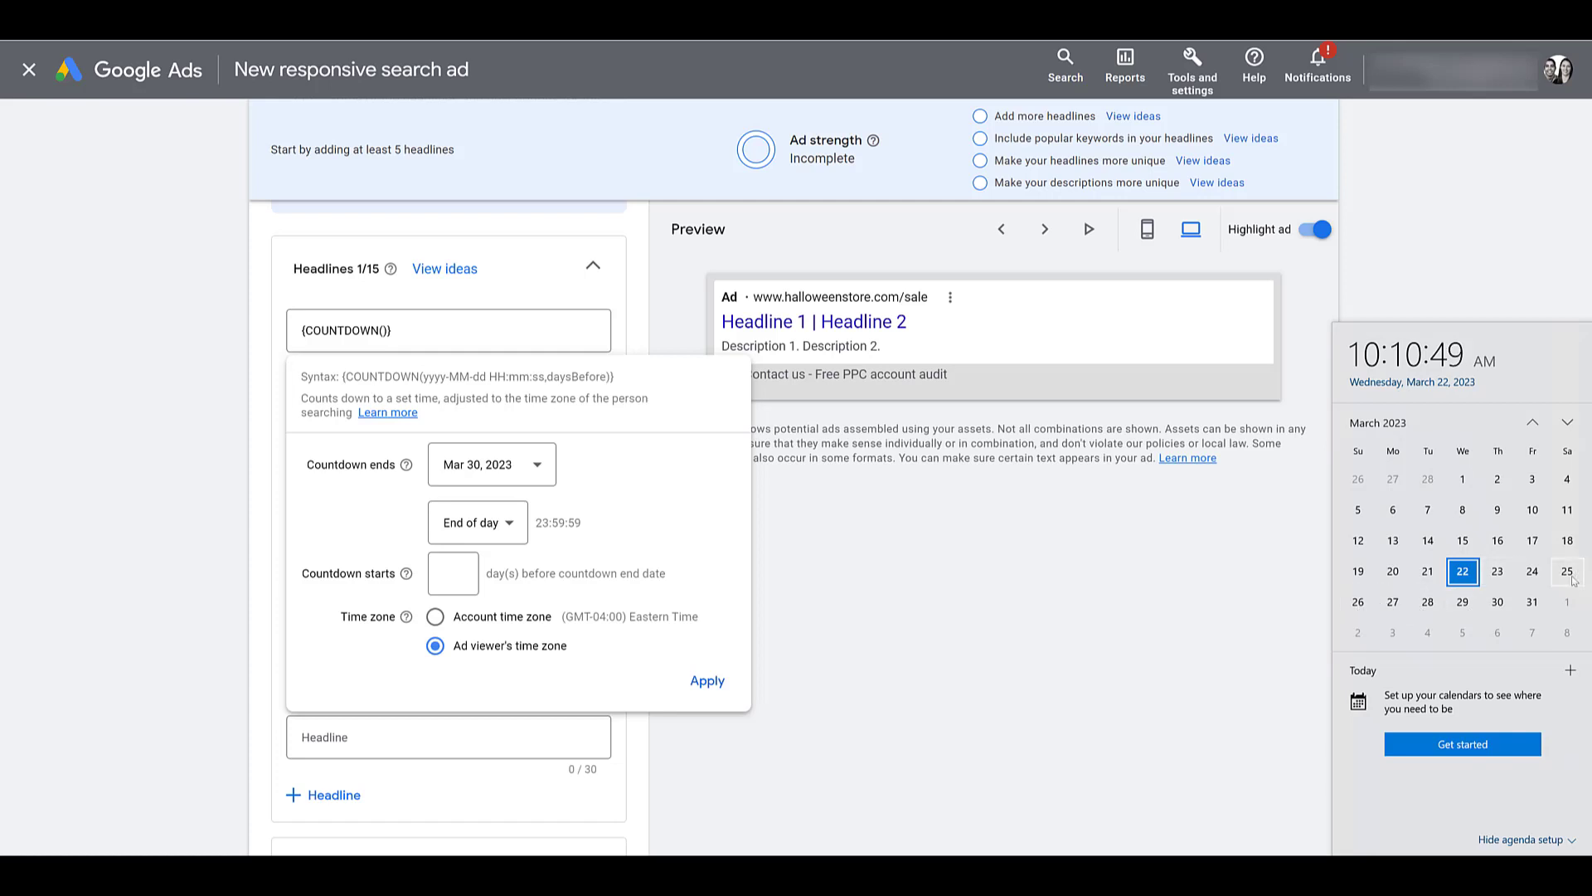
left_click(462, 573)
type("5")
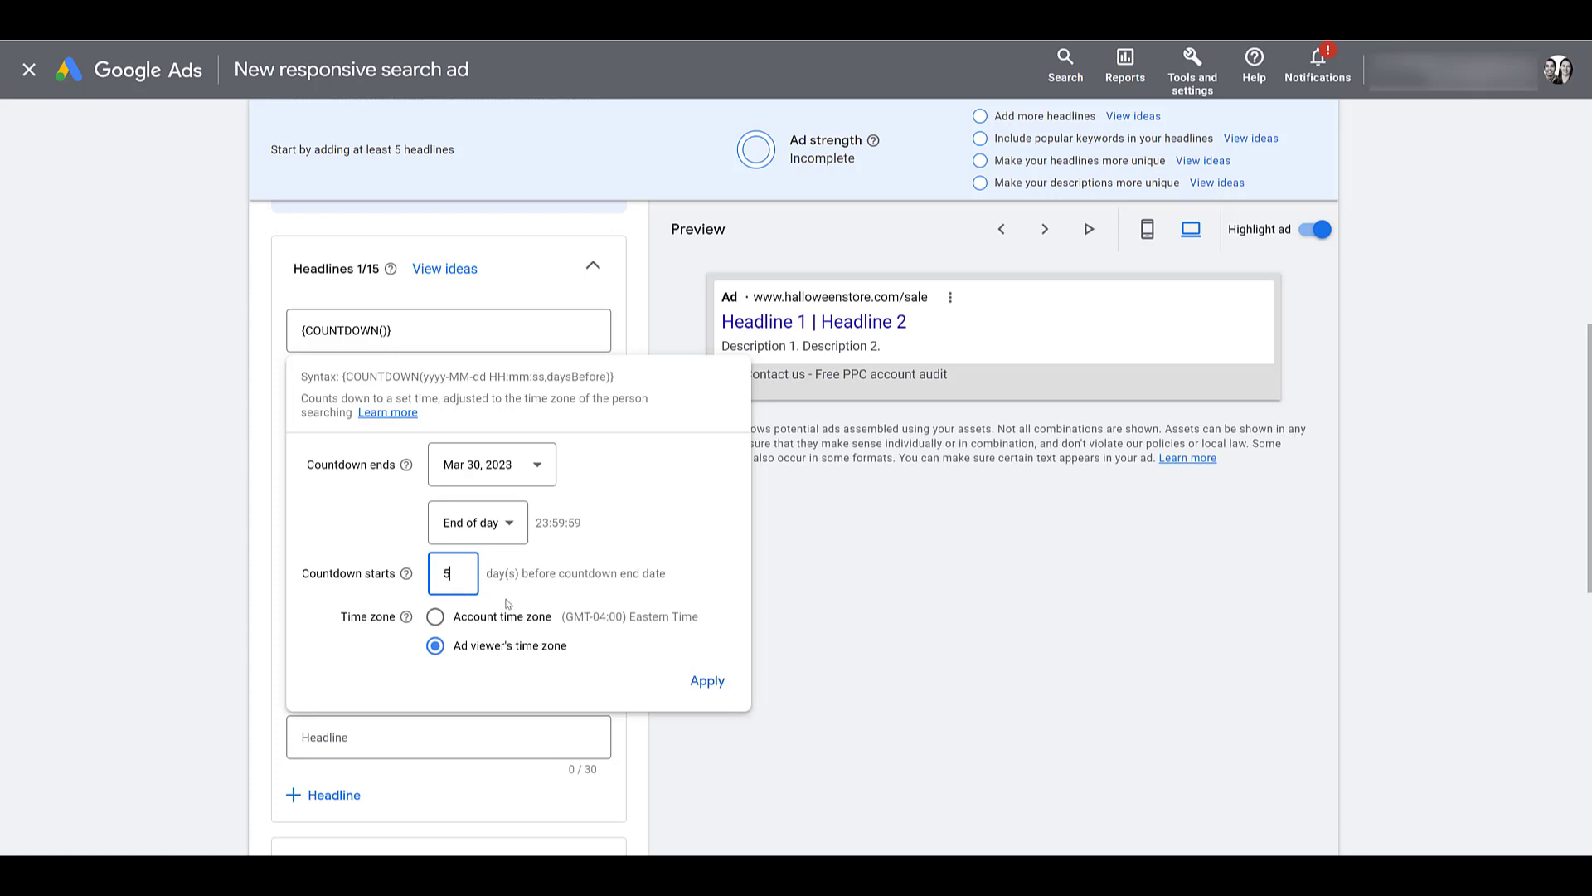
left_click_drag(304, 330, 378, 332)
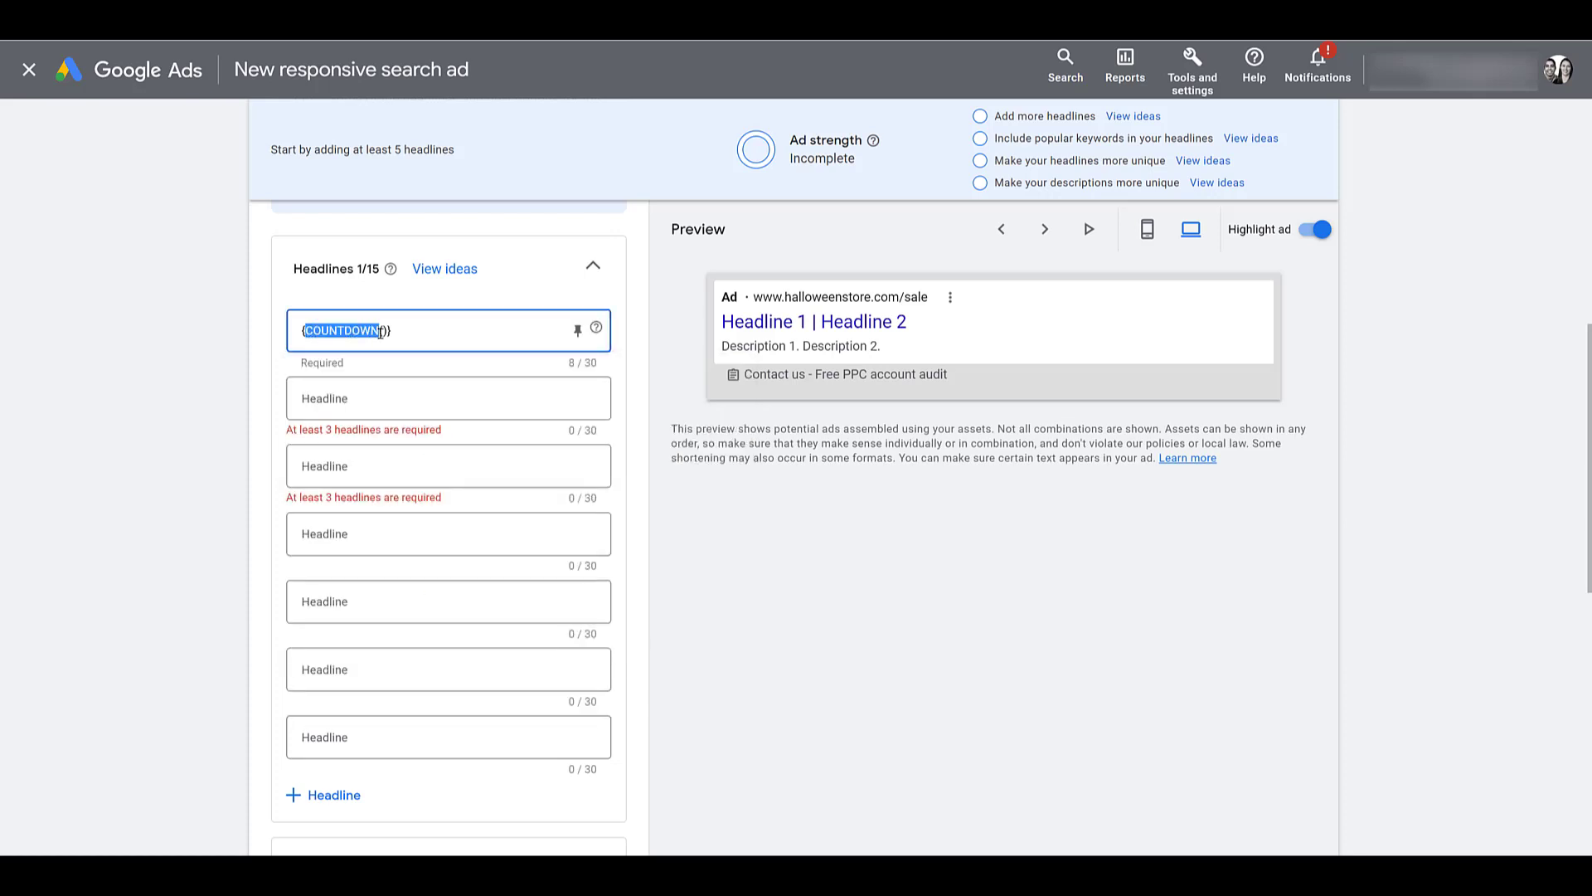
Step: Keep the ad viewer's time zone after checking the account time zone's GLOBAL_COUNTDOWN syntax
left_click(429, 337)
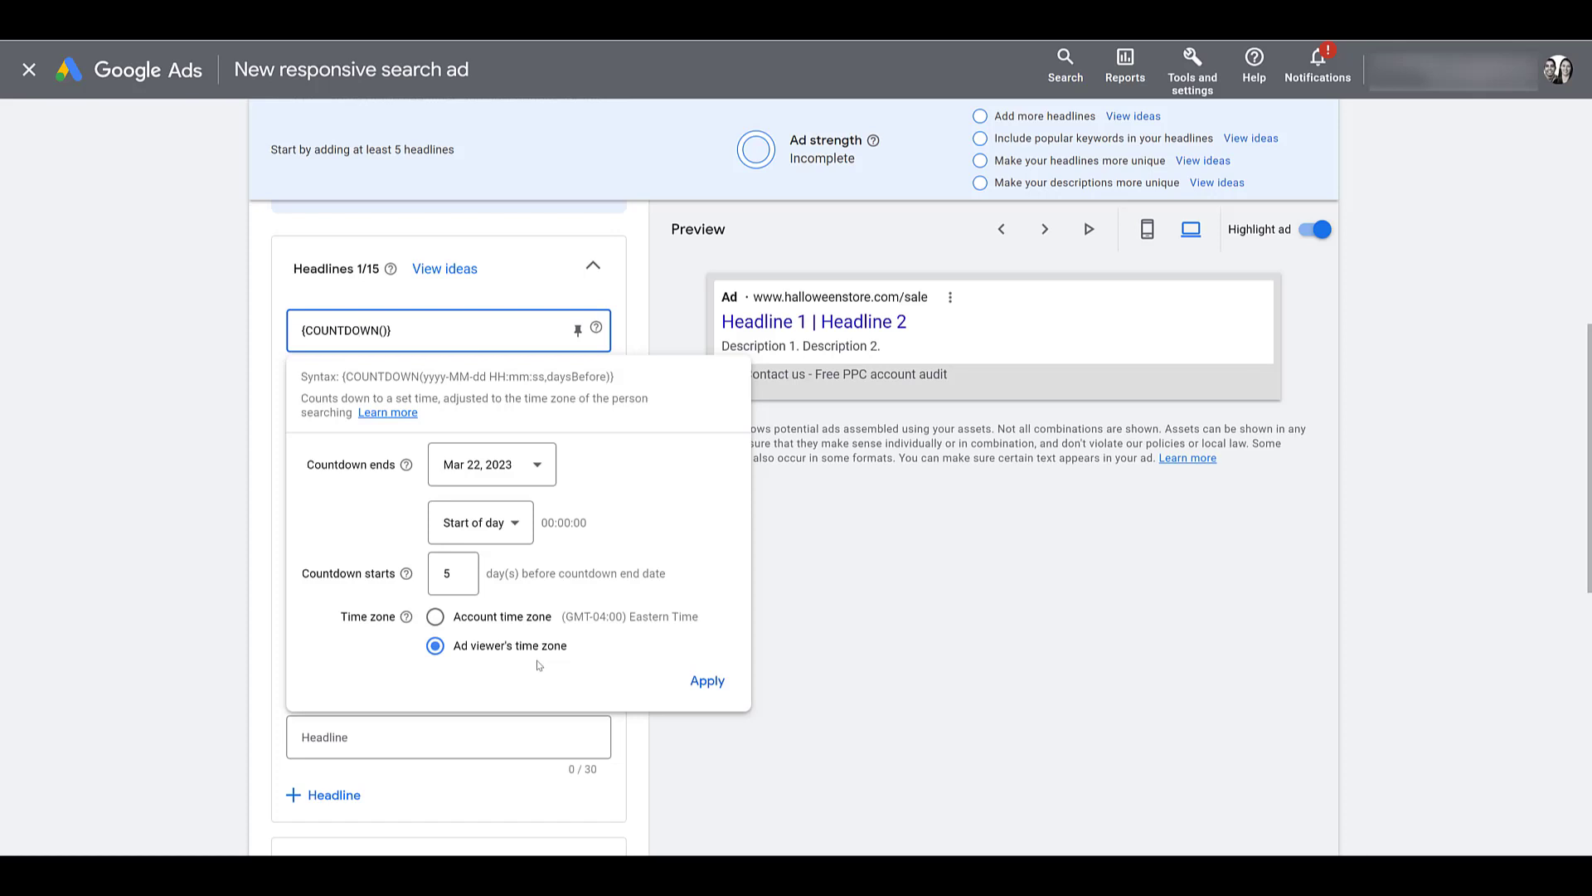
left_click(508, 621)
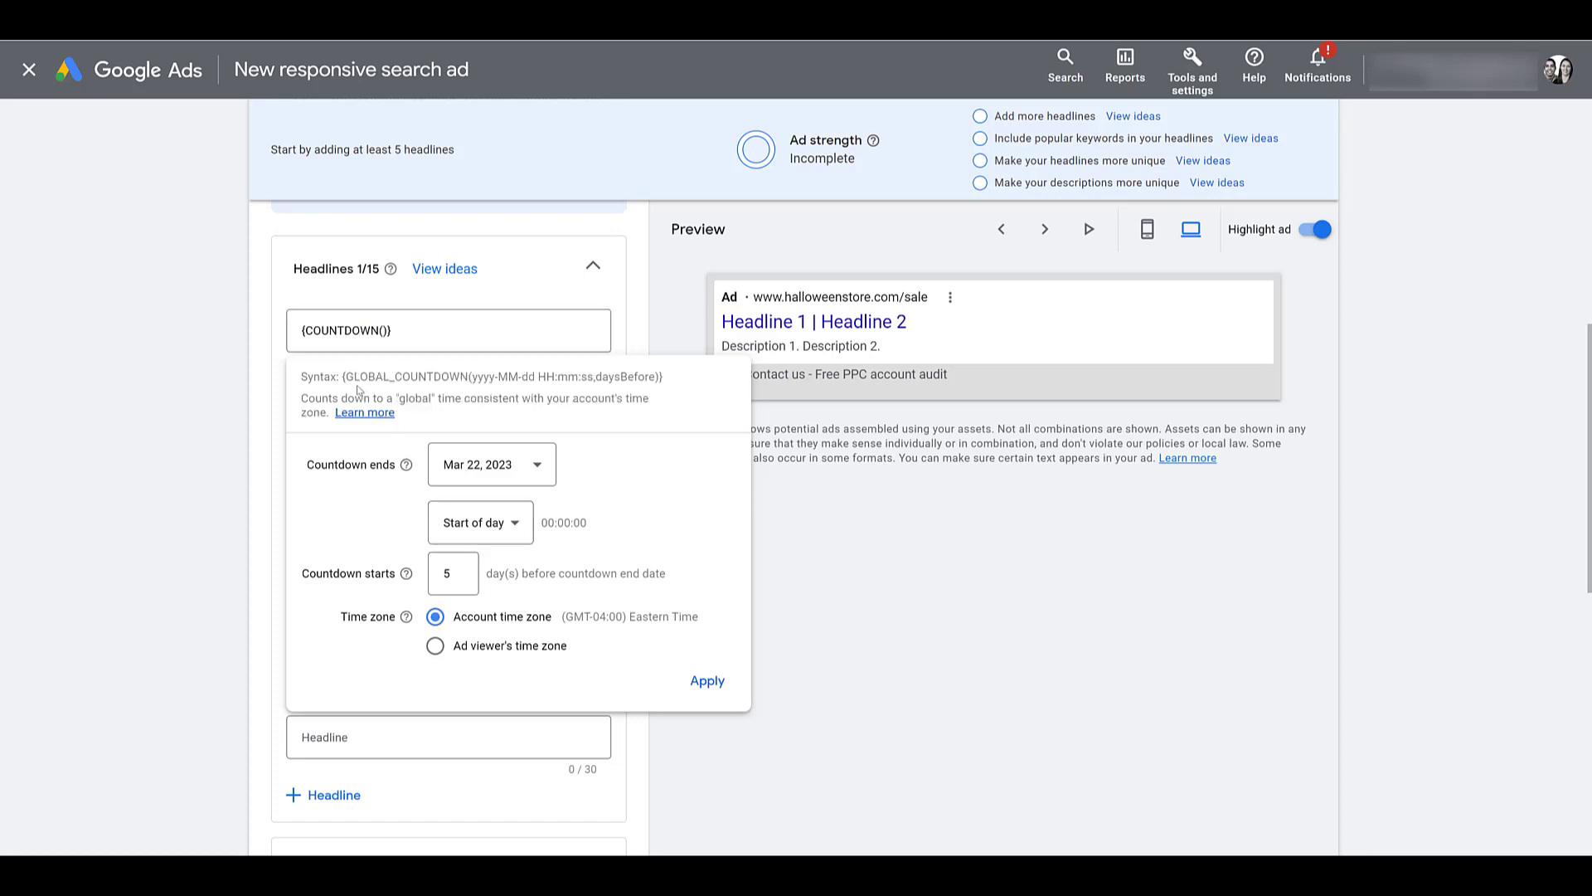
left_click_drag(345, 376, 468, 377)
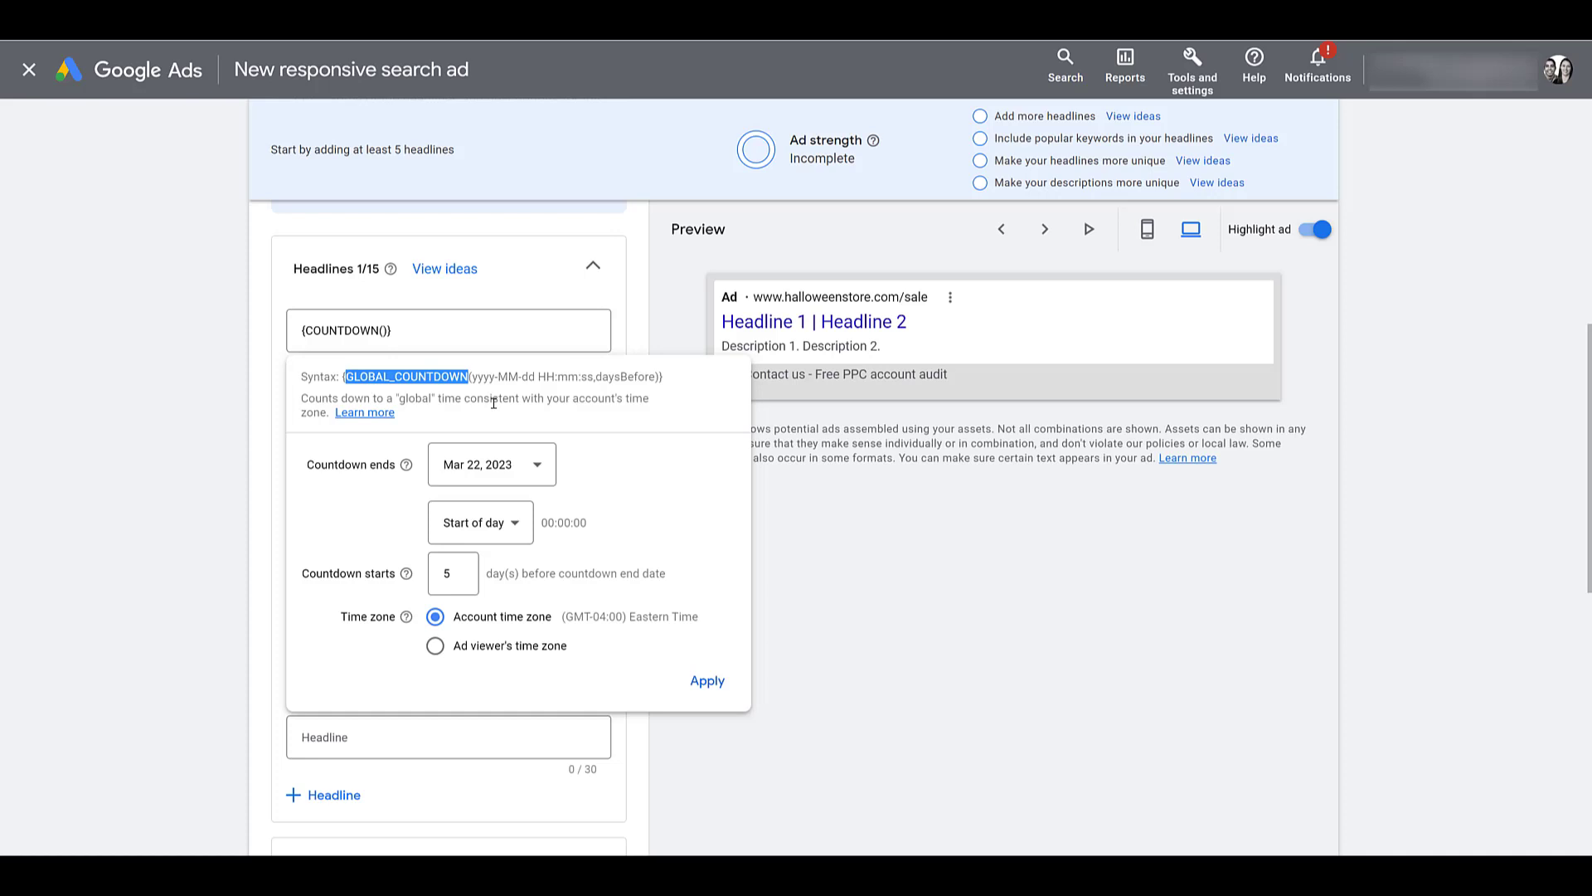
left_click(435, 646)
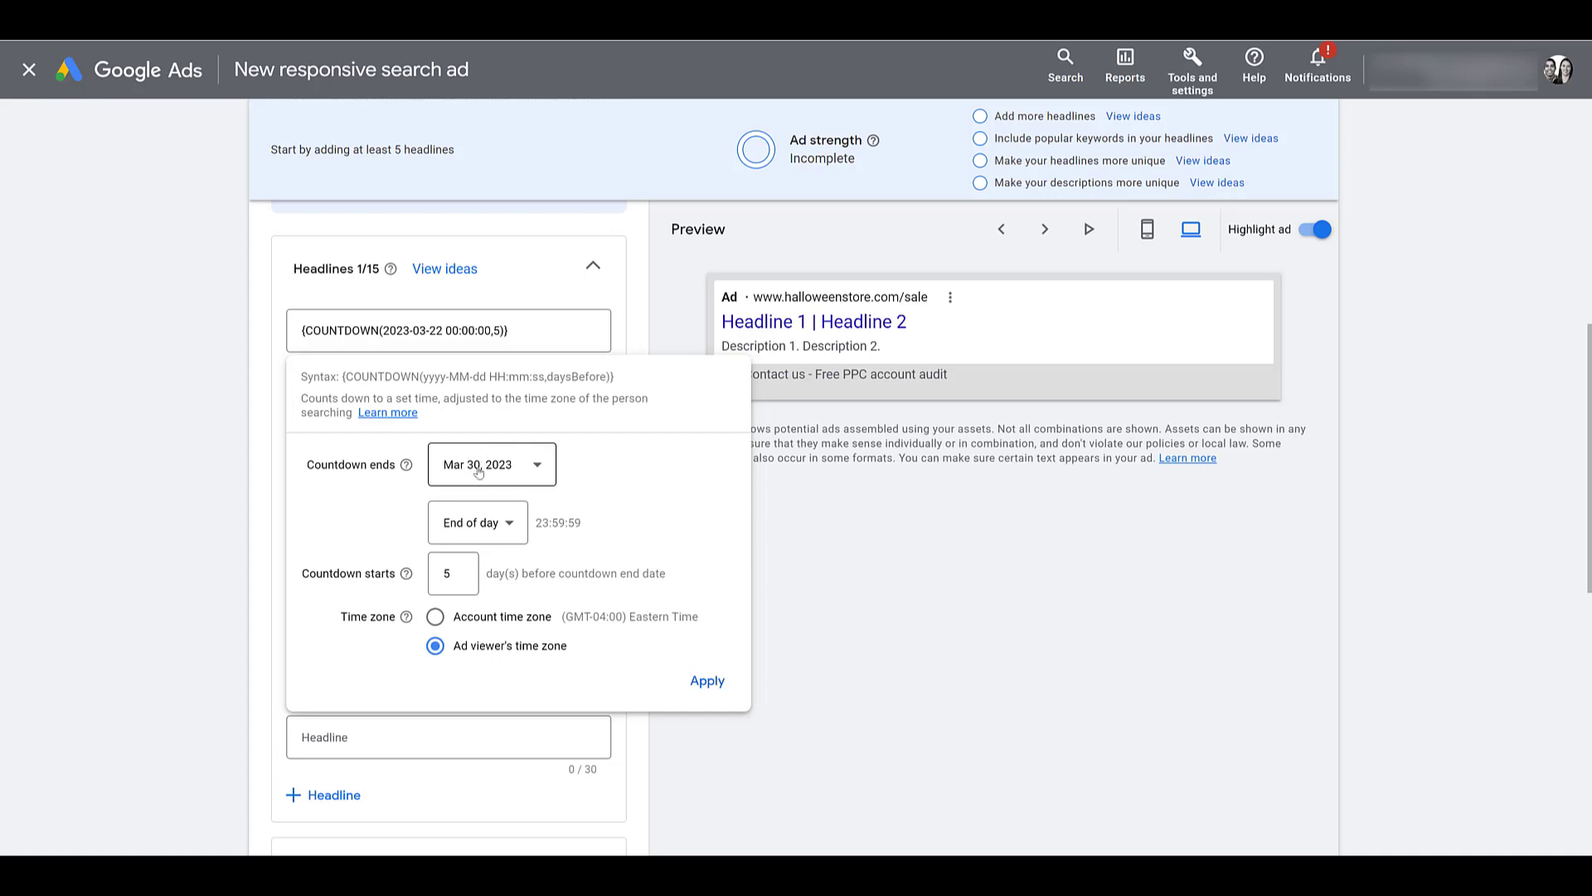
Step: Move the countdown end to Mar 24 and add ' before the sale ends' after it
left_click(523, 464)
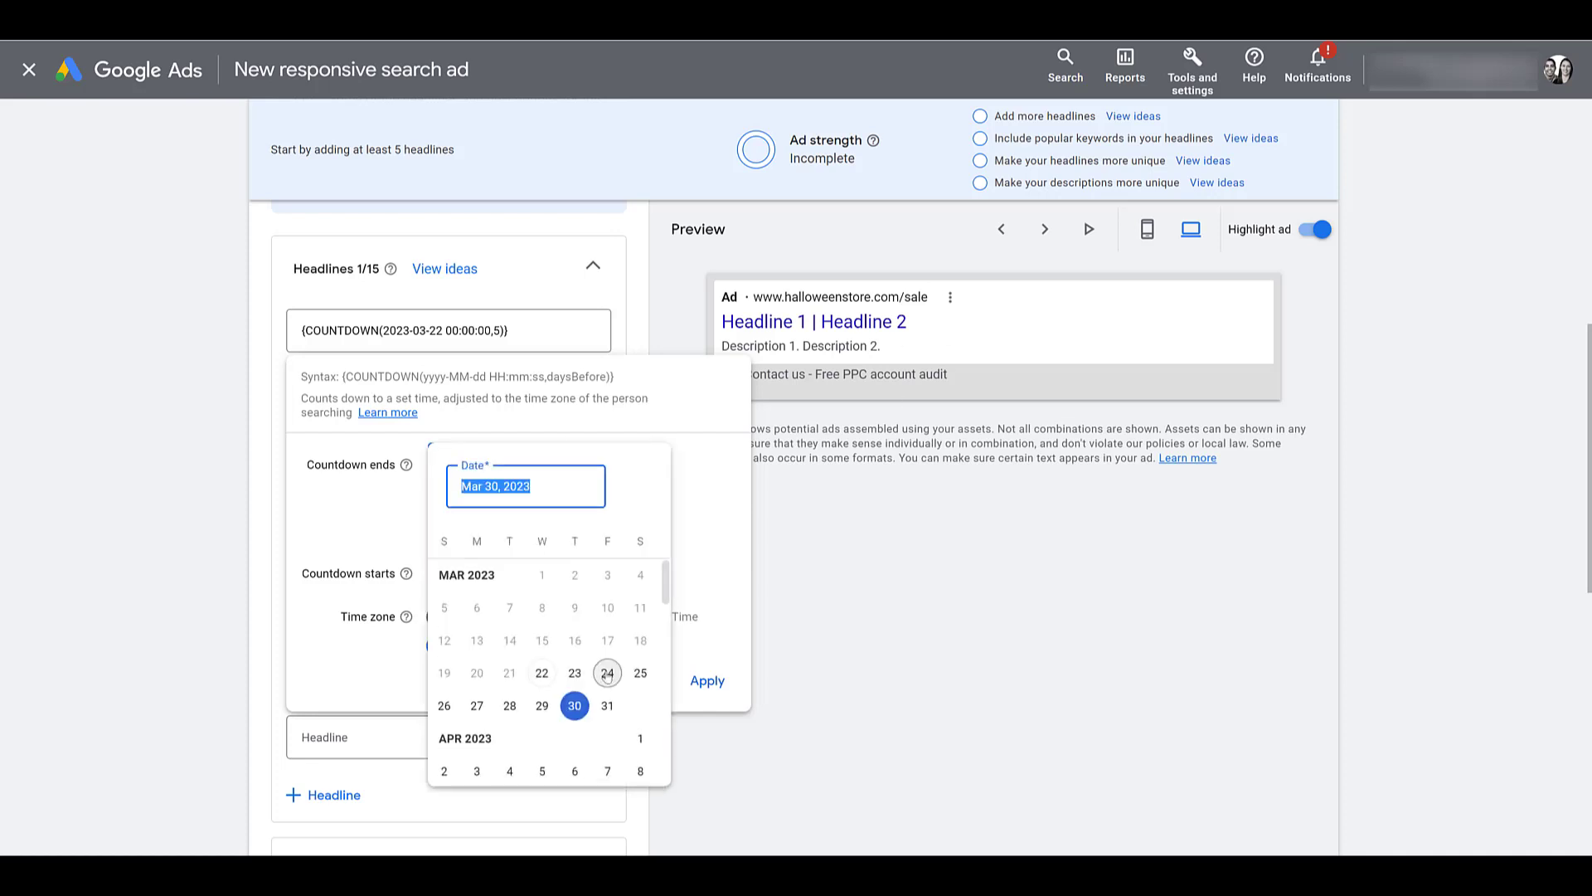
left_click(608, 674)
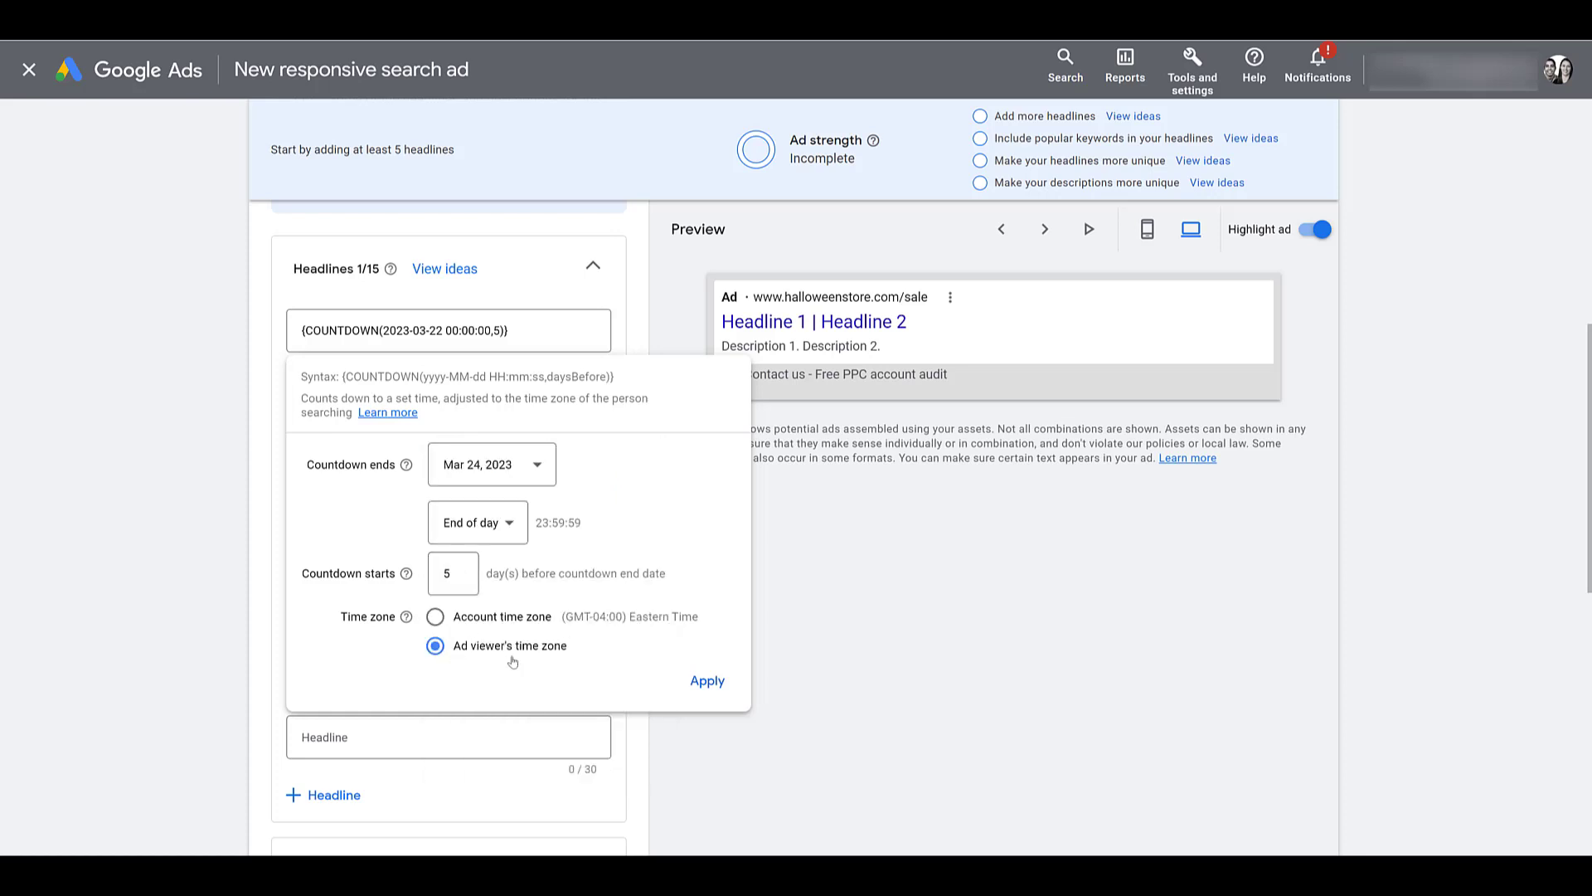
left_click(707, 681)
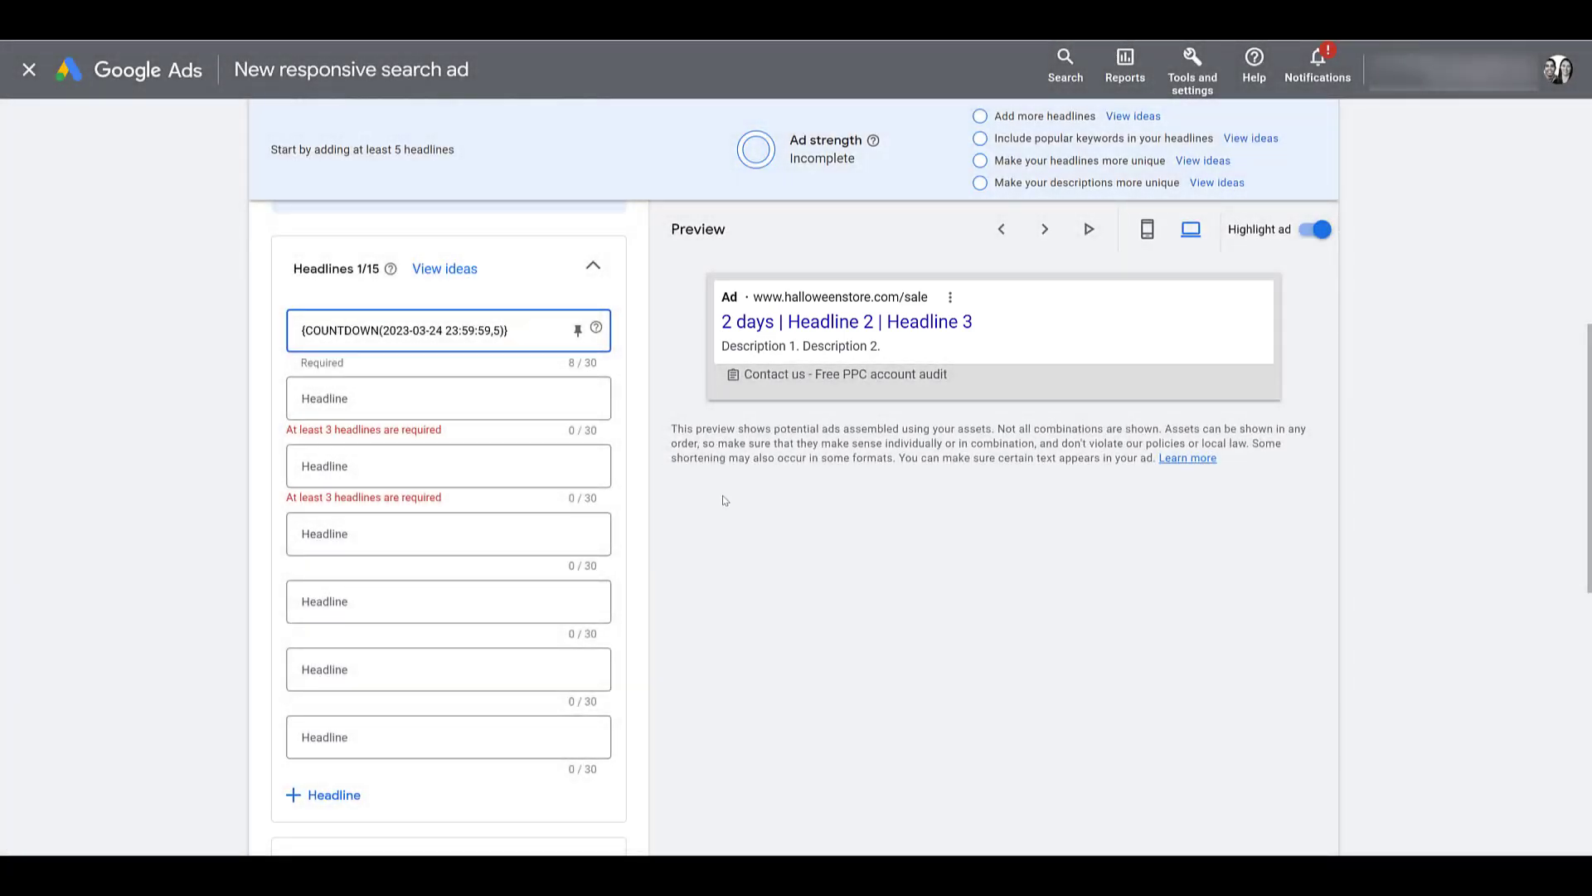
type("before the sale ends")
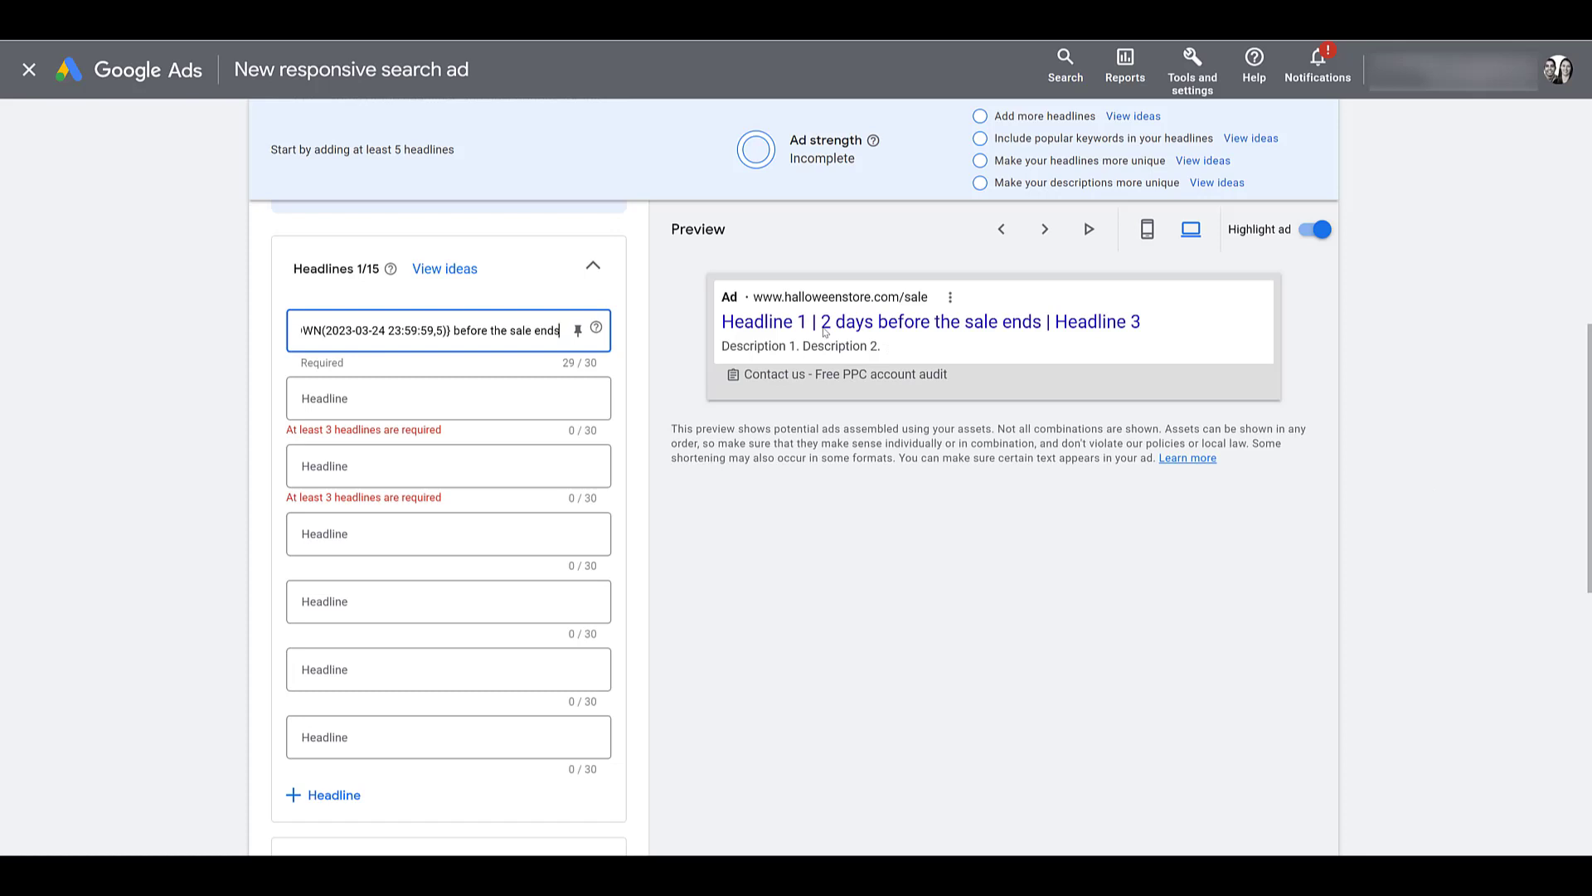
Step: Enter 'Headline 2' and 'Headline 3' in the next empty headline slots
left_click(465, 539)
type("Headline 2")
left_click(456, 607)
type("Headline 3")
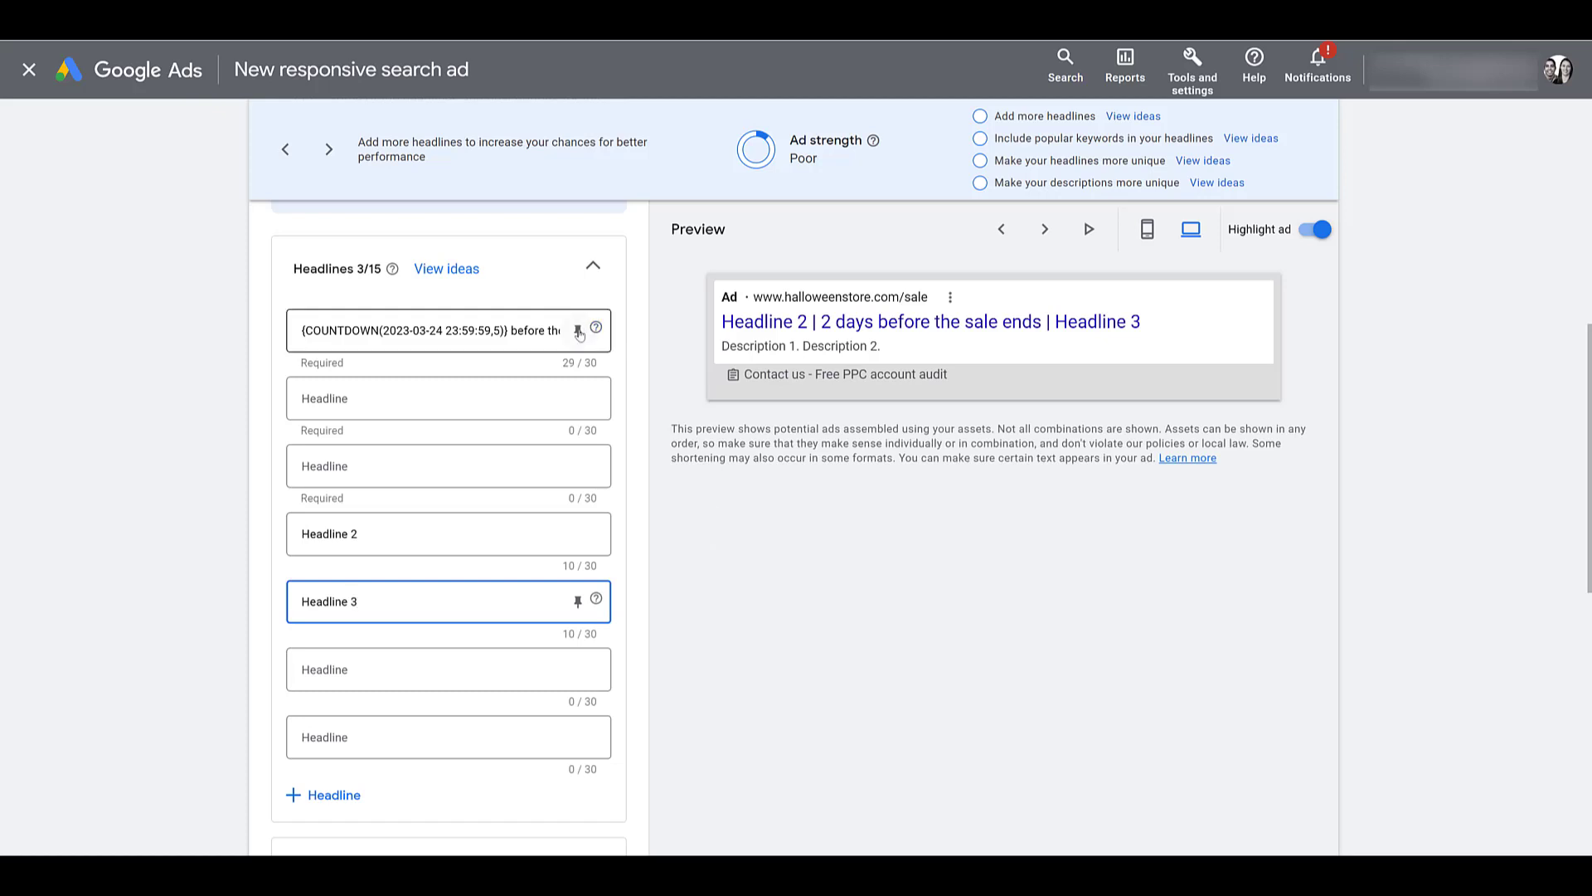
Step: Pin the countdown headline to position 1 and copy it into the second headline slot
left_click(579, 331)
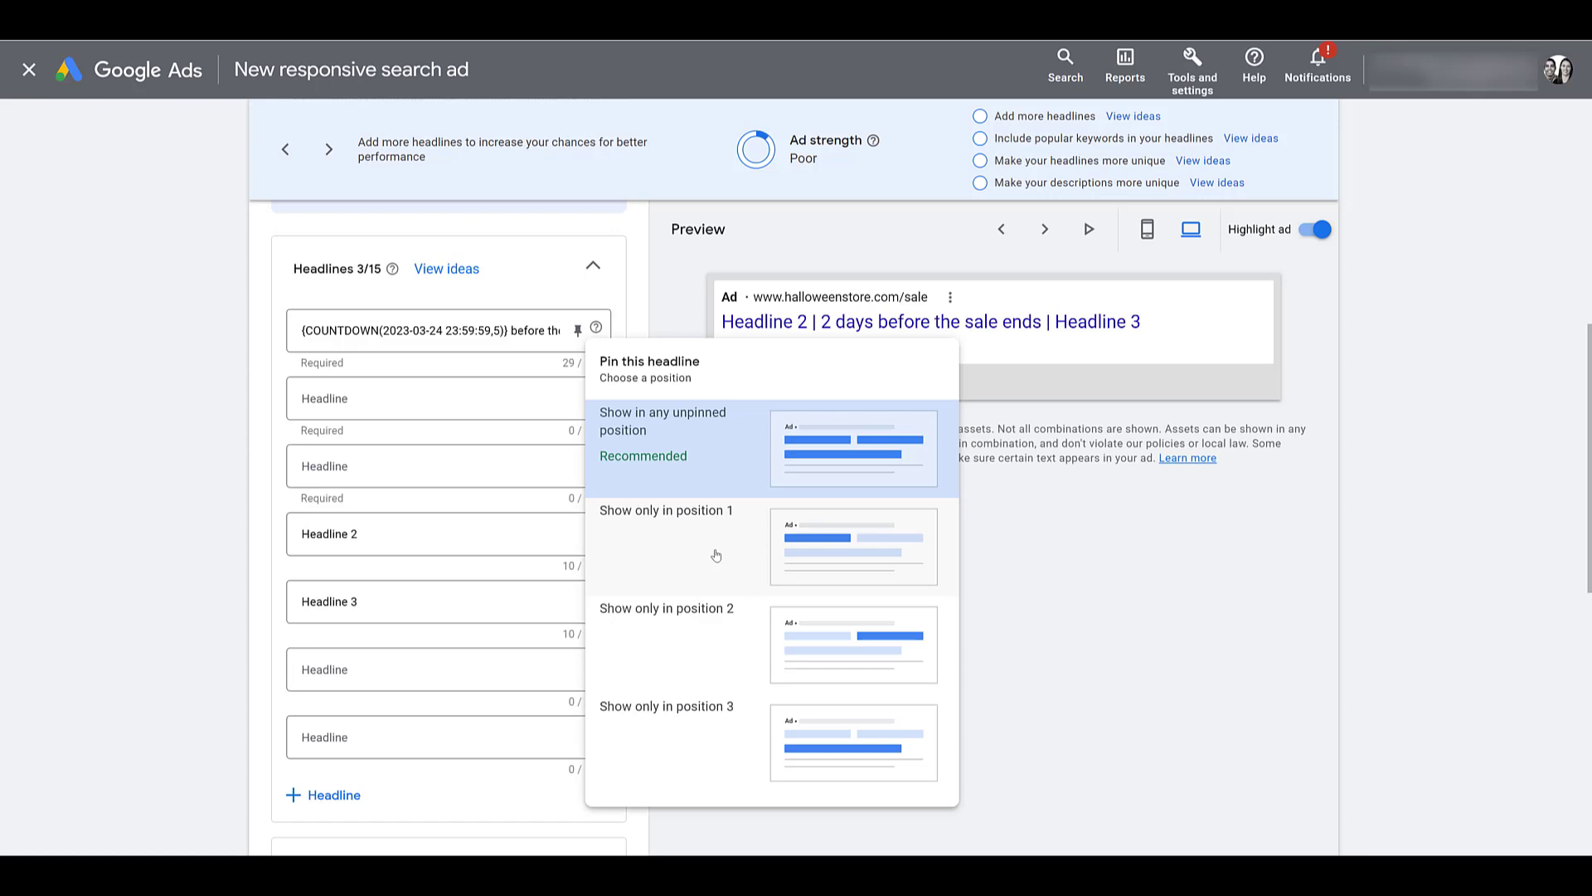
left_click(714, 553)
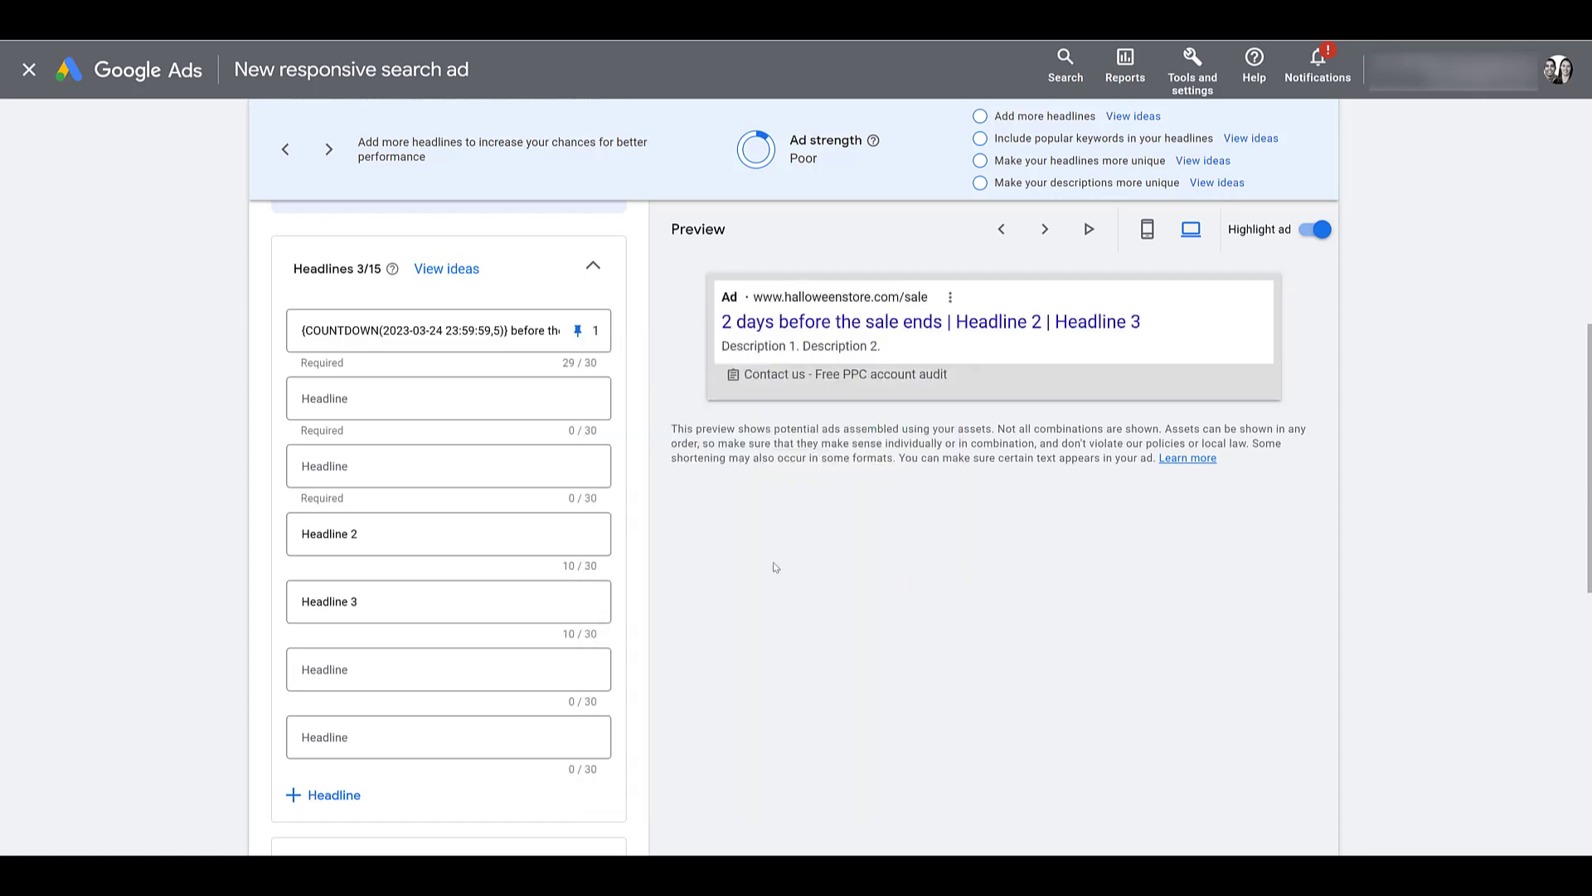
left_click(455, 330)
key("ctrl+a")
key("ctrl+c")
left_click(445, 411)
key("ctrl+v")
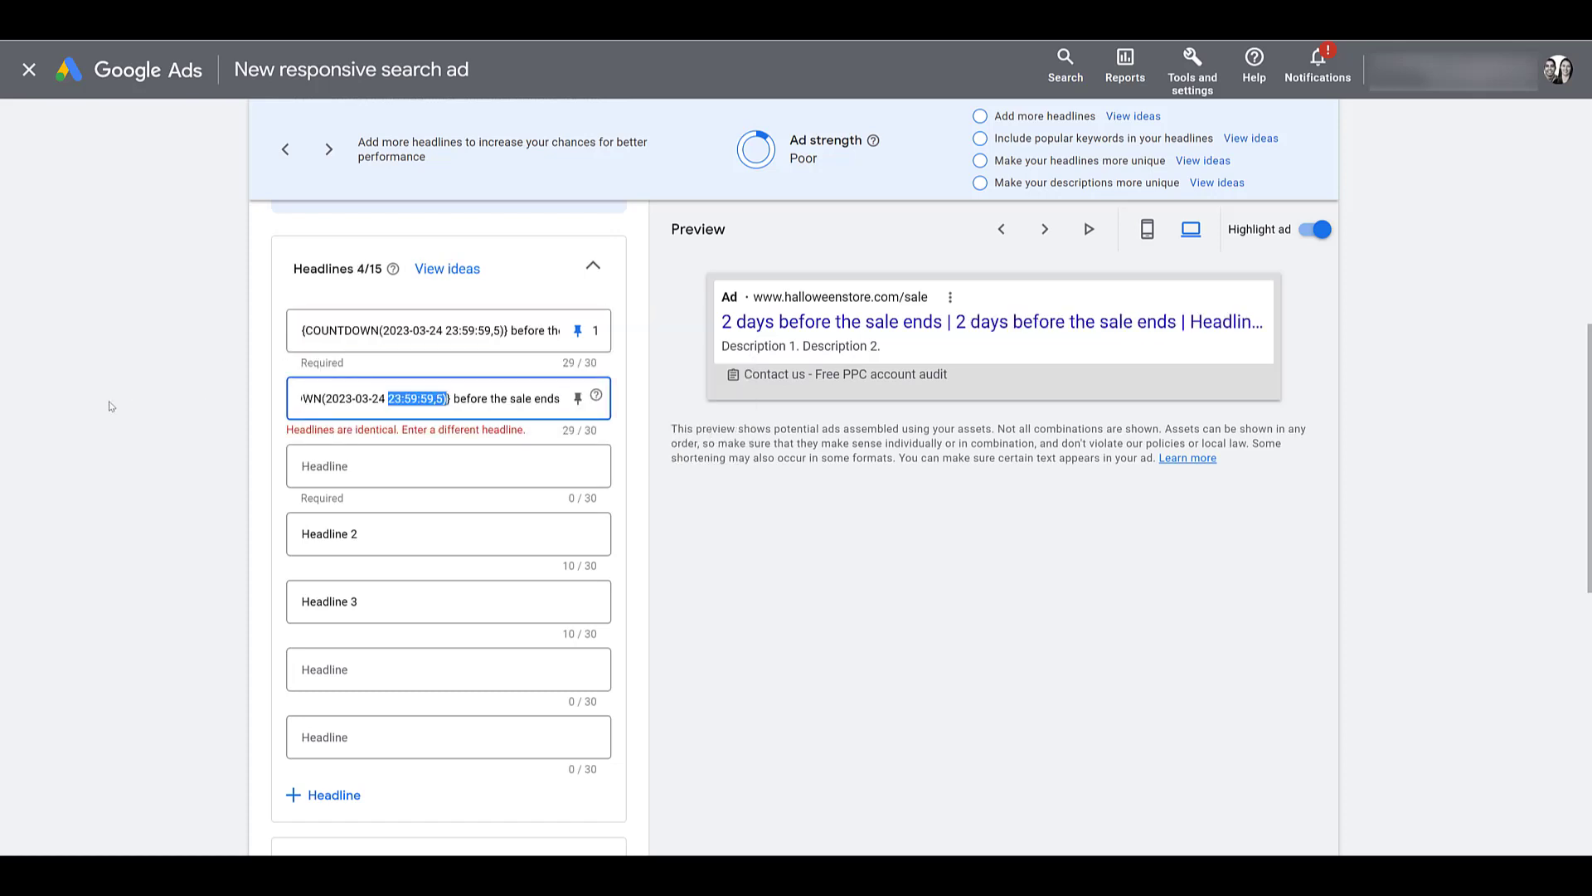
left_click_drag(101, 407, 297, 402)
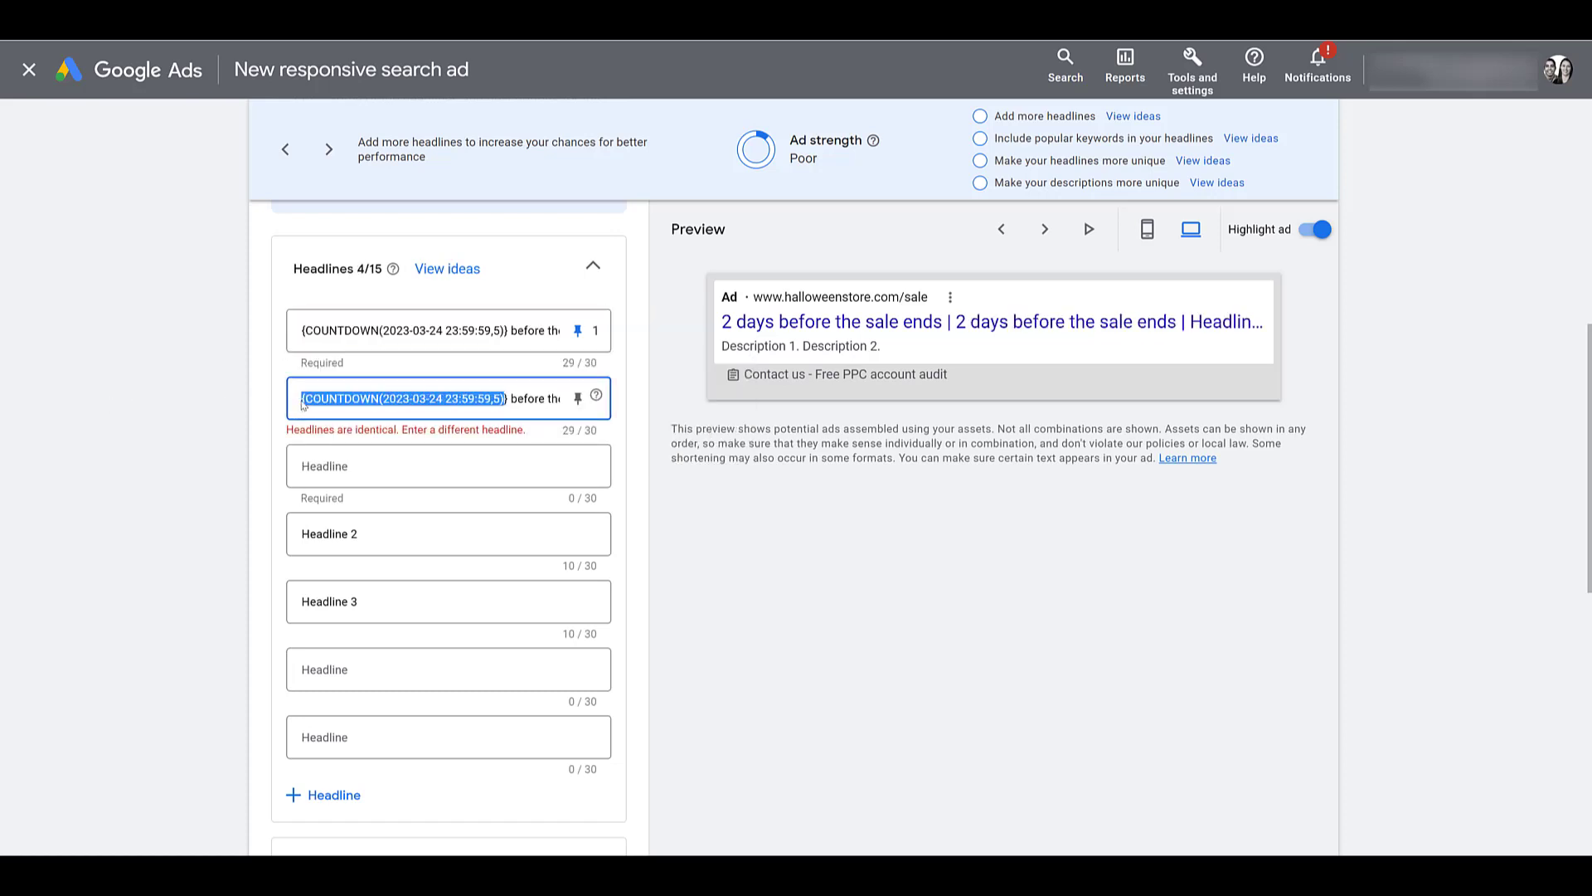
left_click(342, 401)
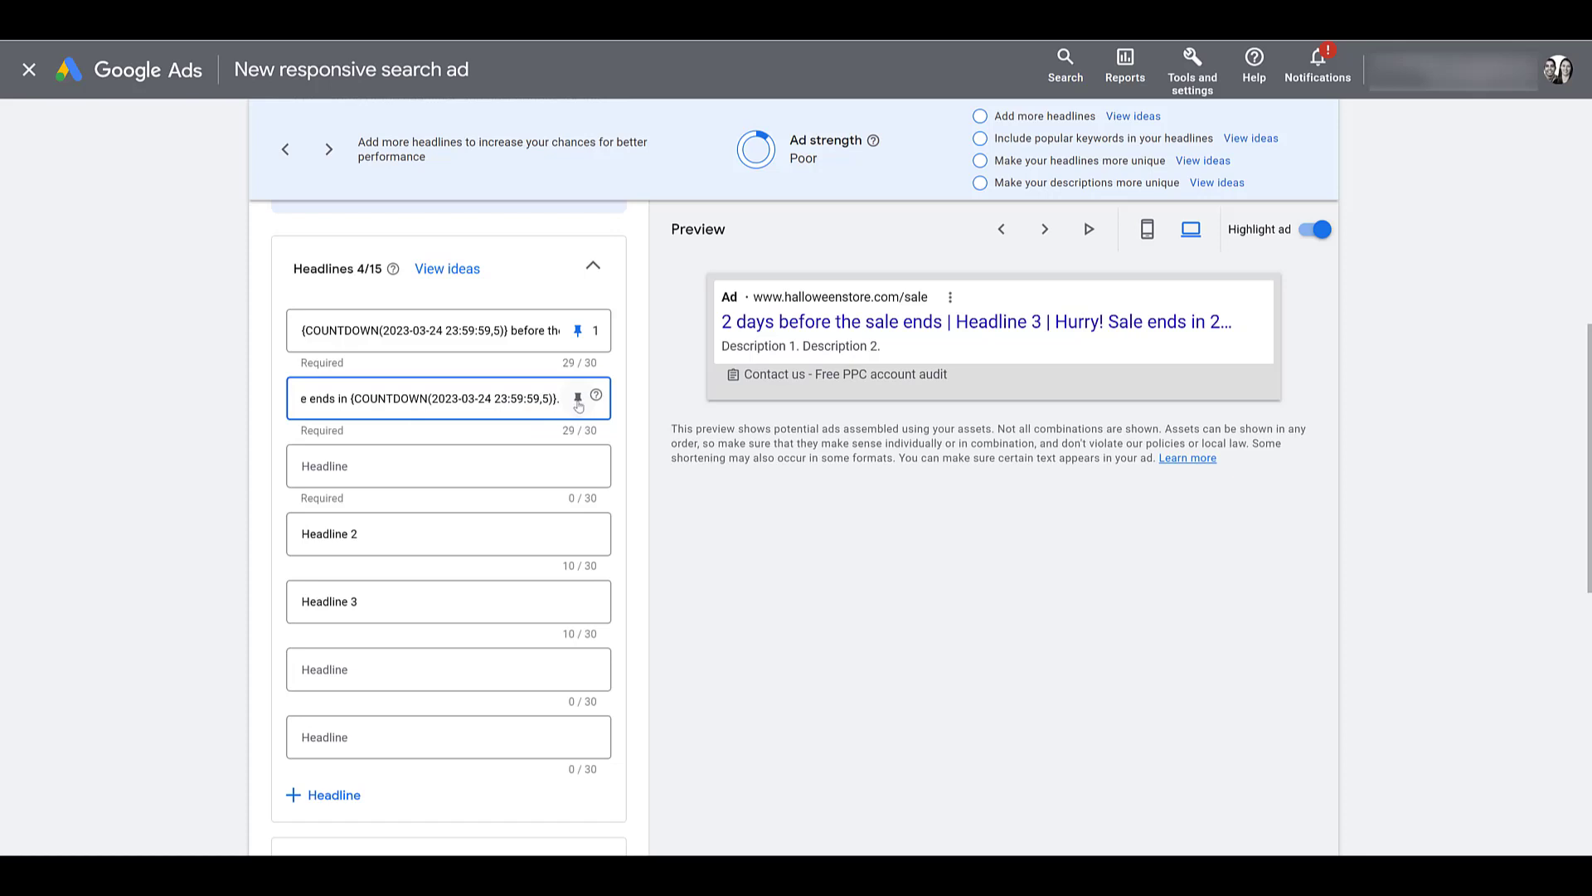
Step: Pin the second headline to position 1 and apply its Mar 23 countdown end date
left_click(579, 402)
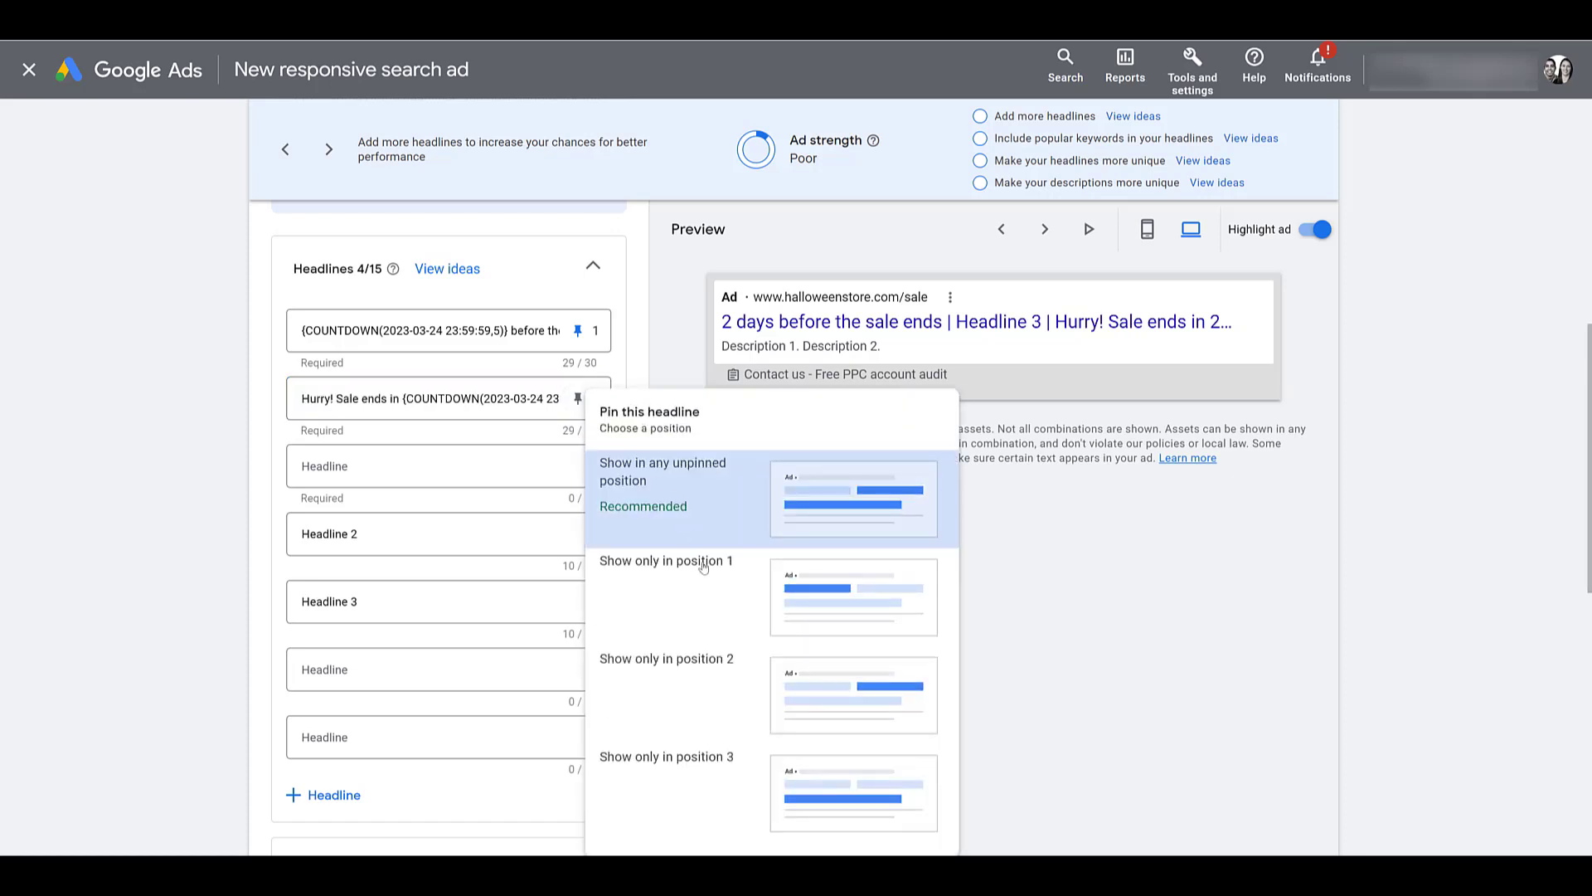
left_click(705, 584)
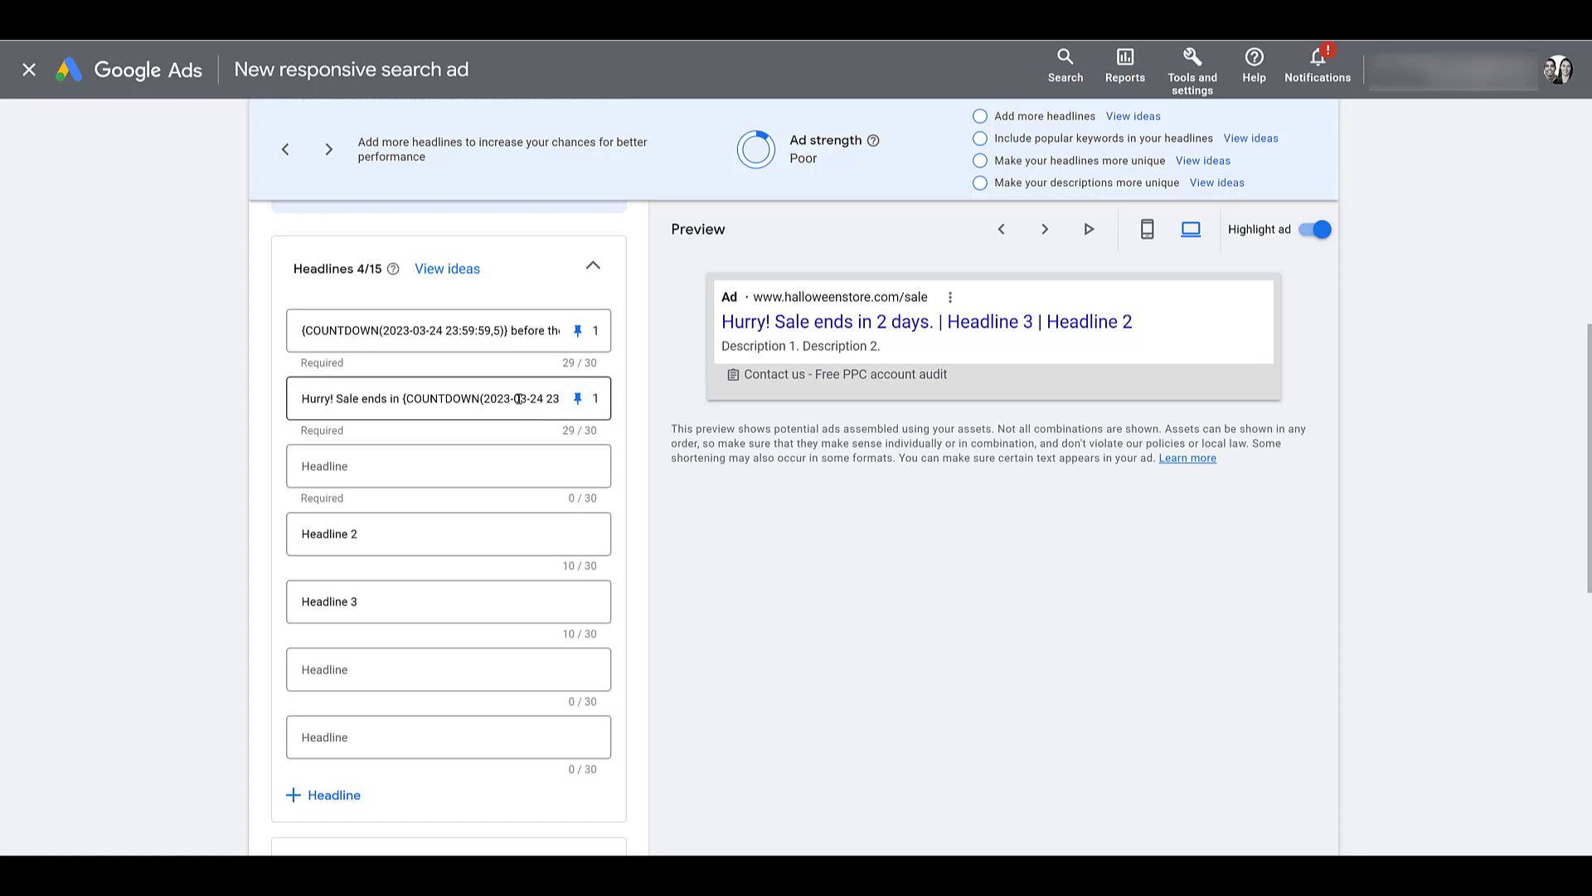
left_click(519, 399)
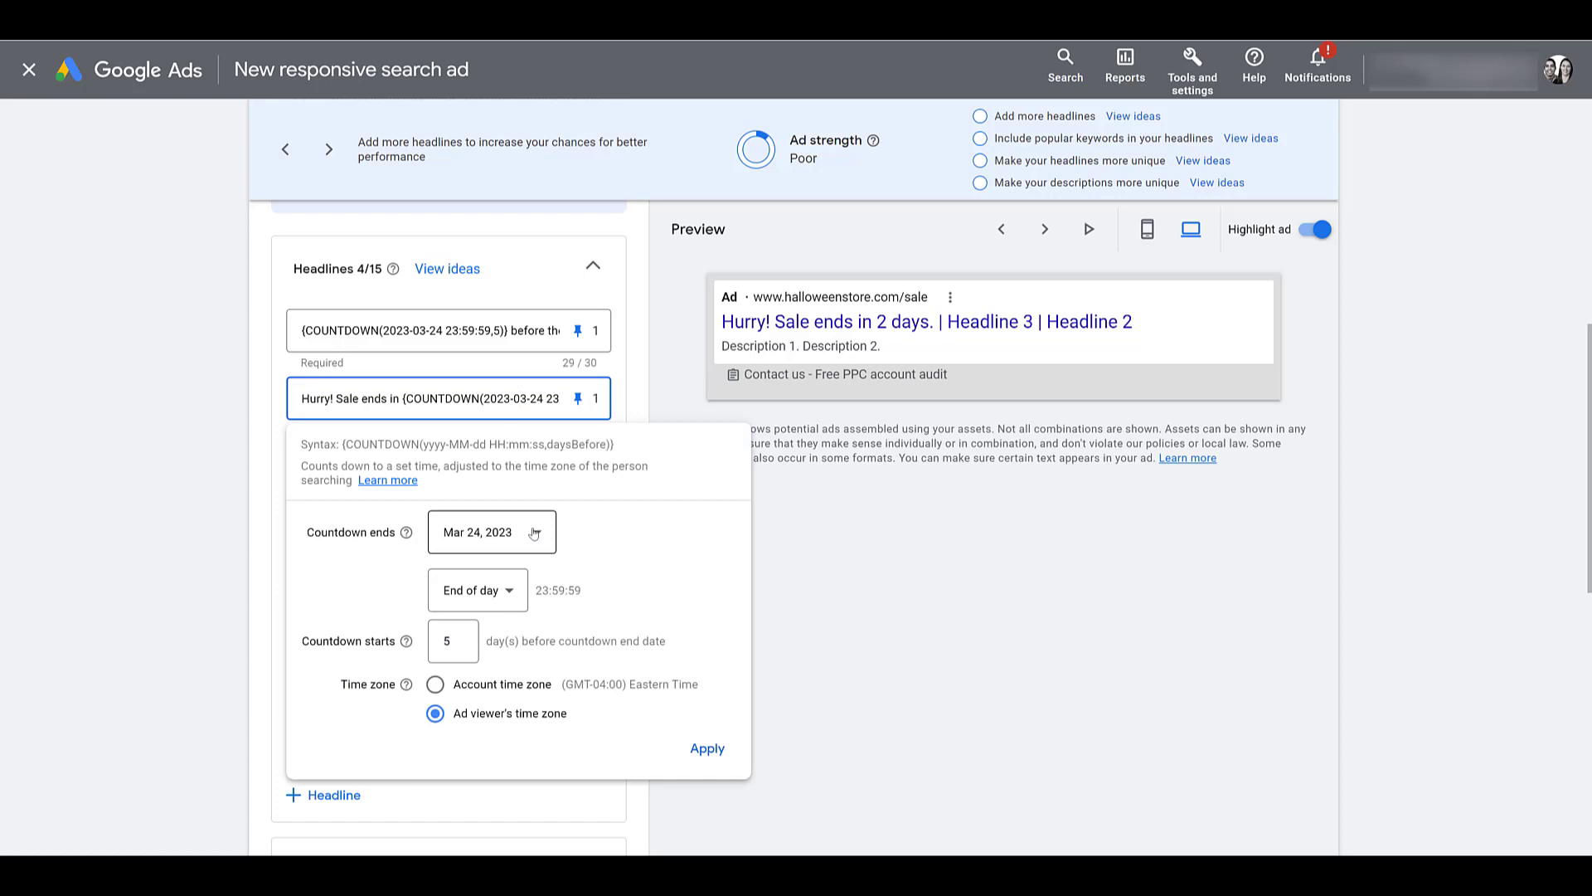
left_click(707, 749)
Step: Change the first headline's countdown end date to Mar 23, 2023
left_click(461, 330)
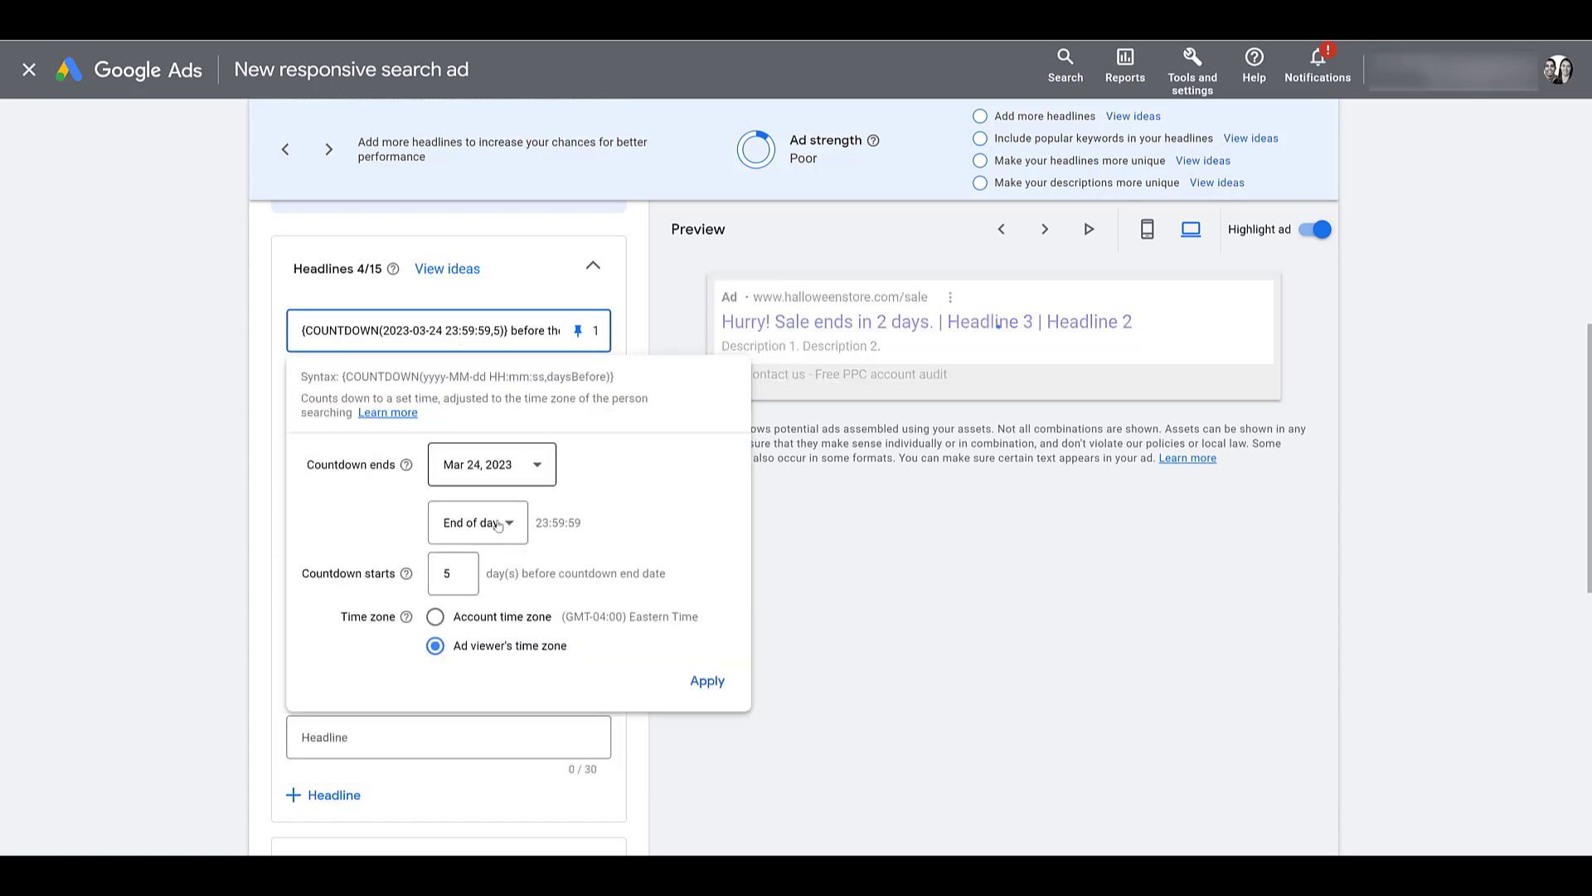
left_click(523, 469)
left_click(581, 674)
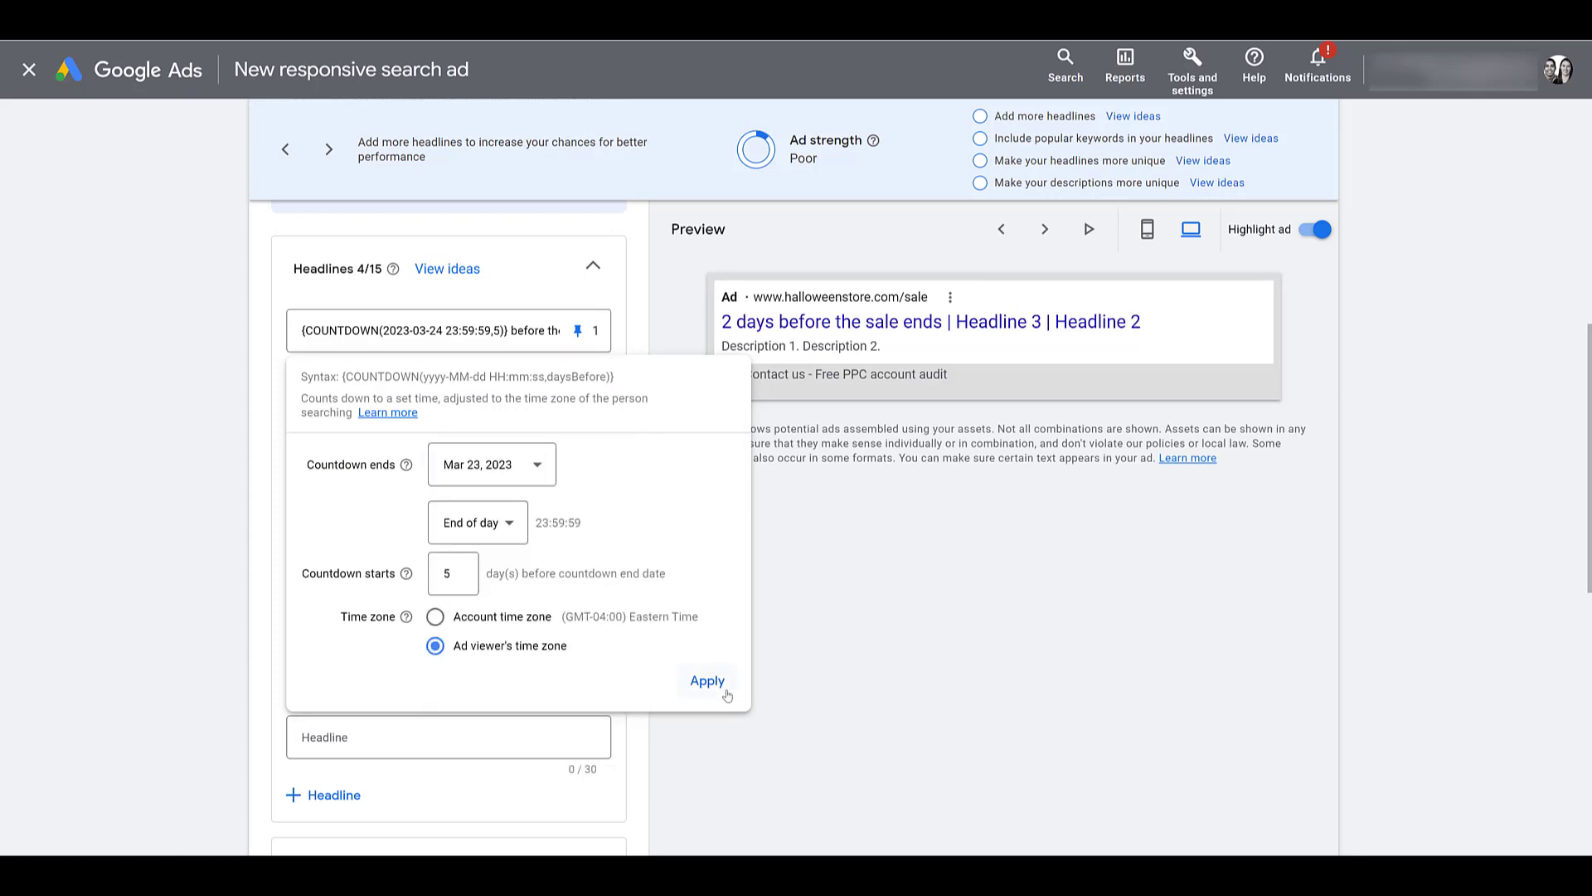
left_click(708, 680)
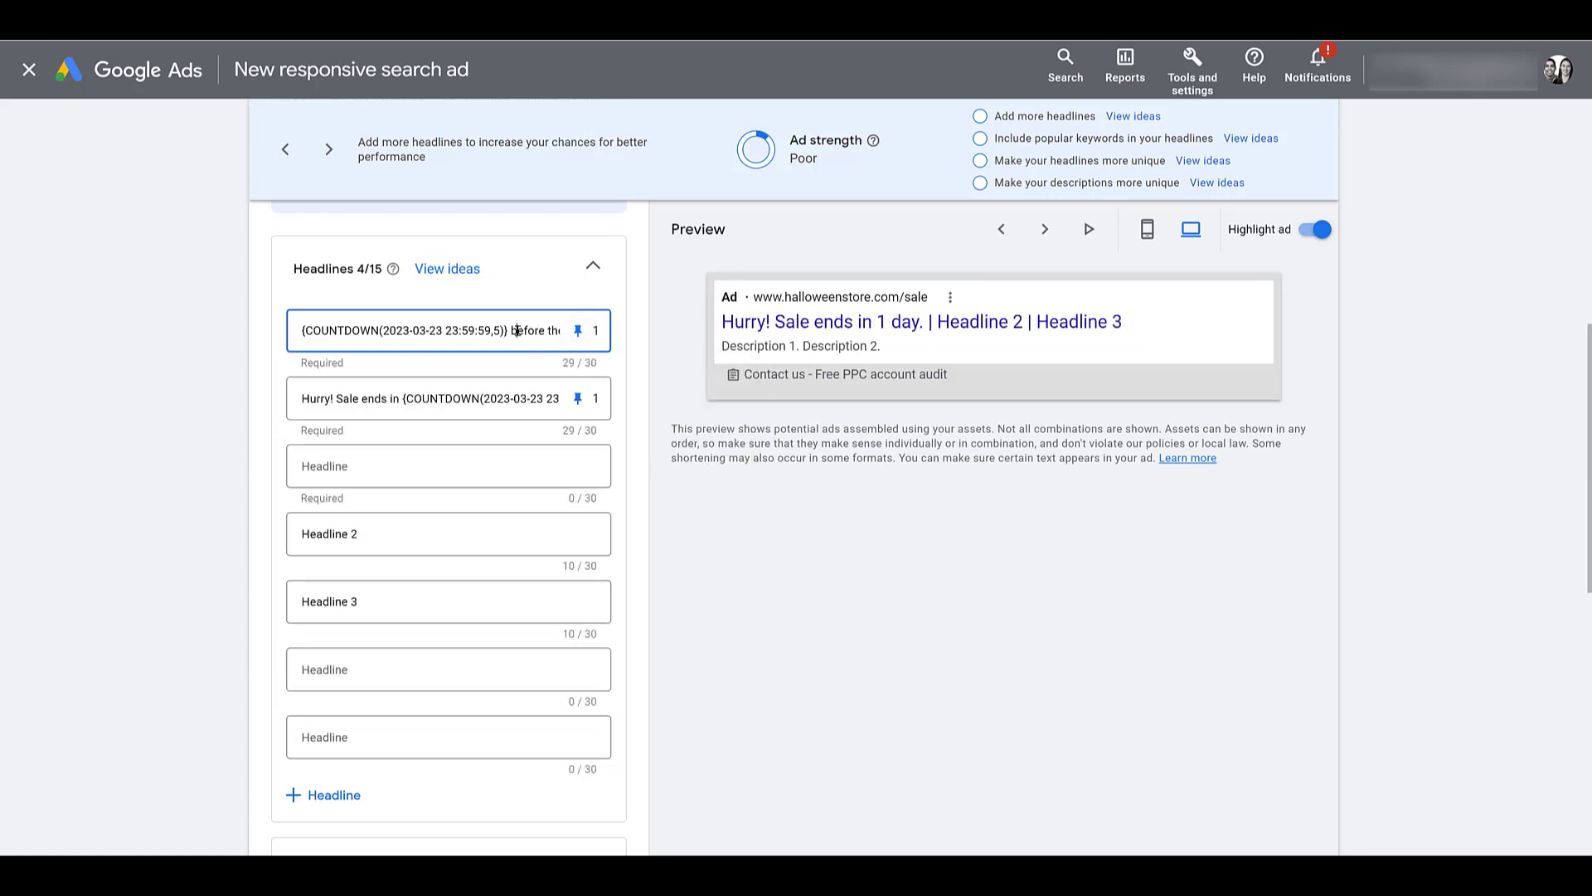
Step: Make the second headline's countdown end at Start of day
left_click(531, 400)
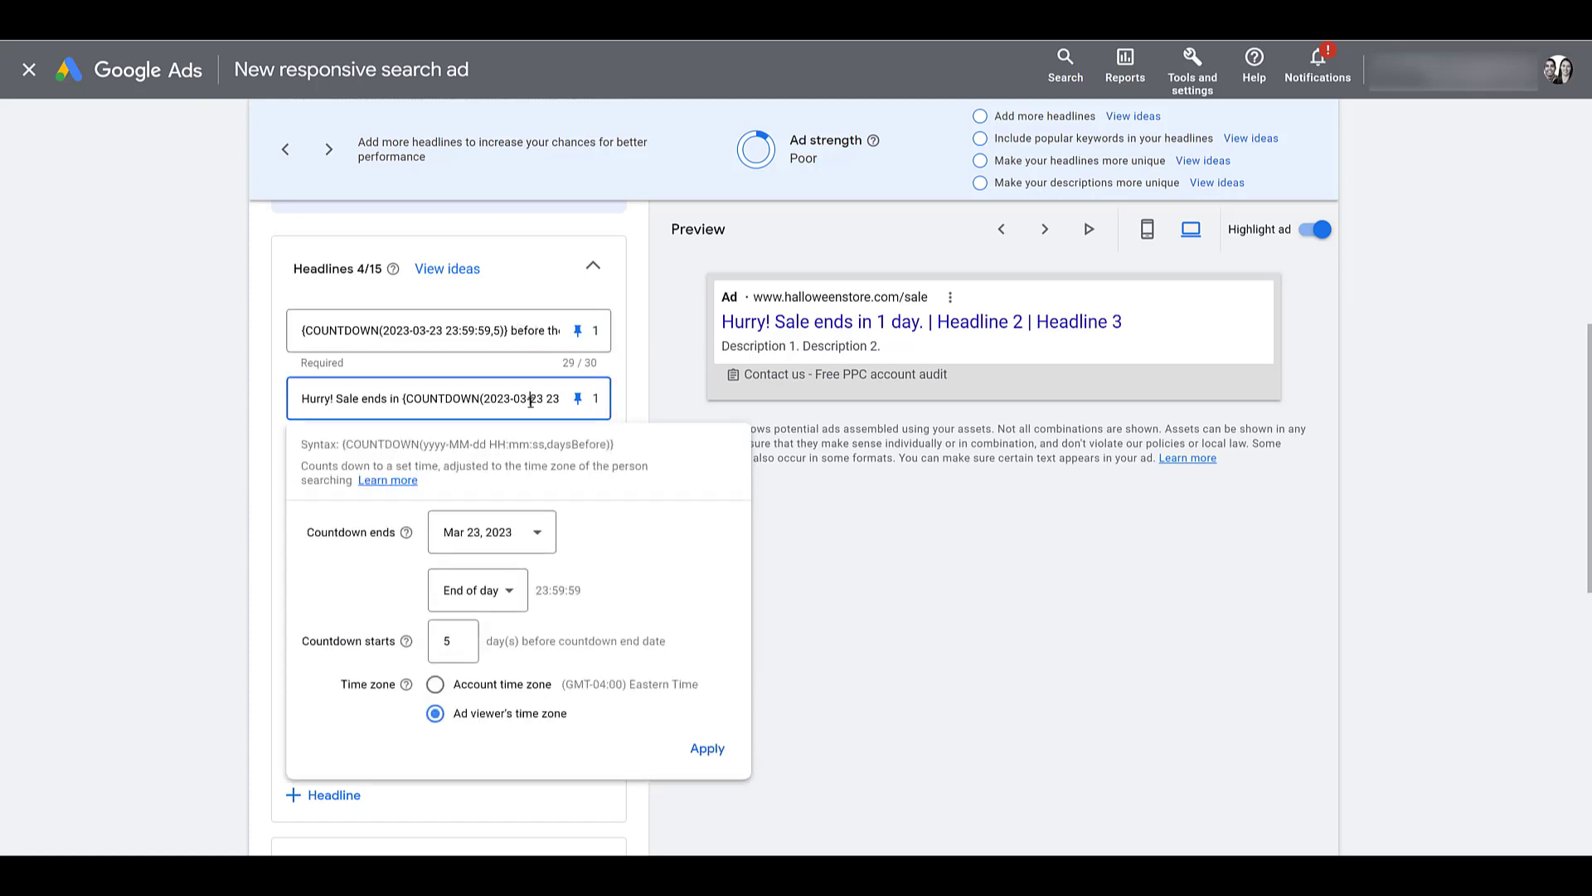
left_click(496, 591)
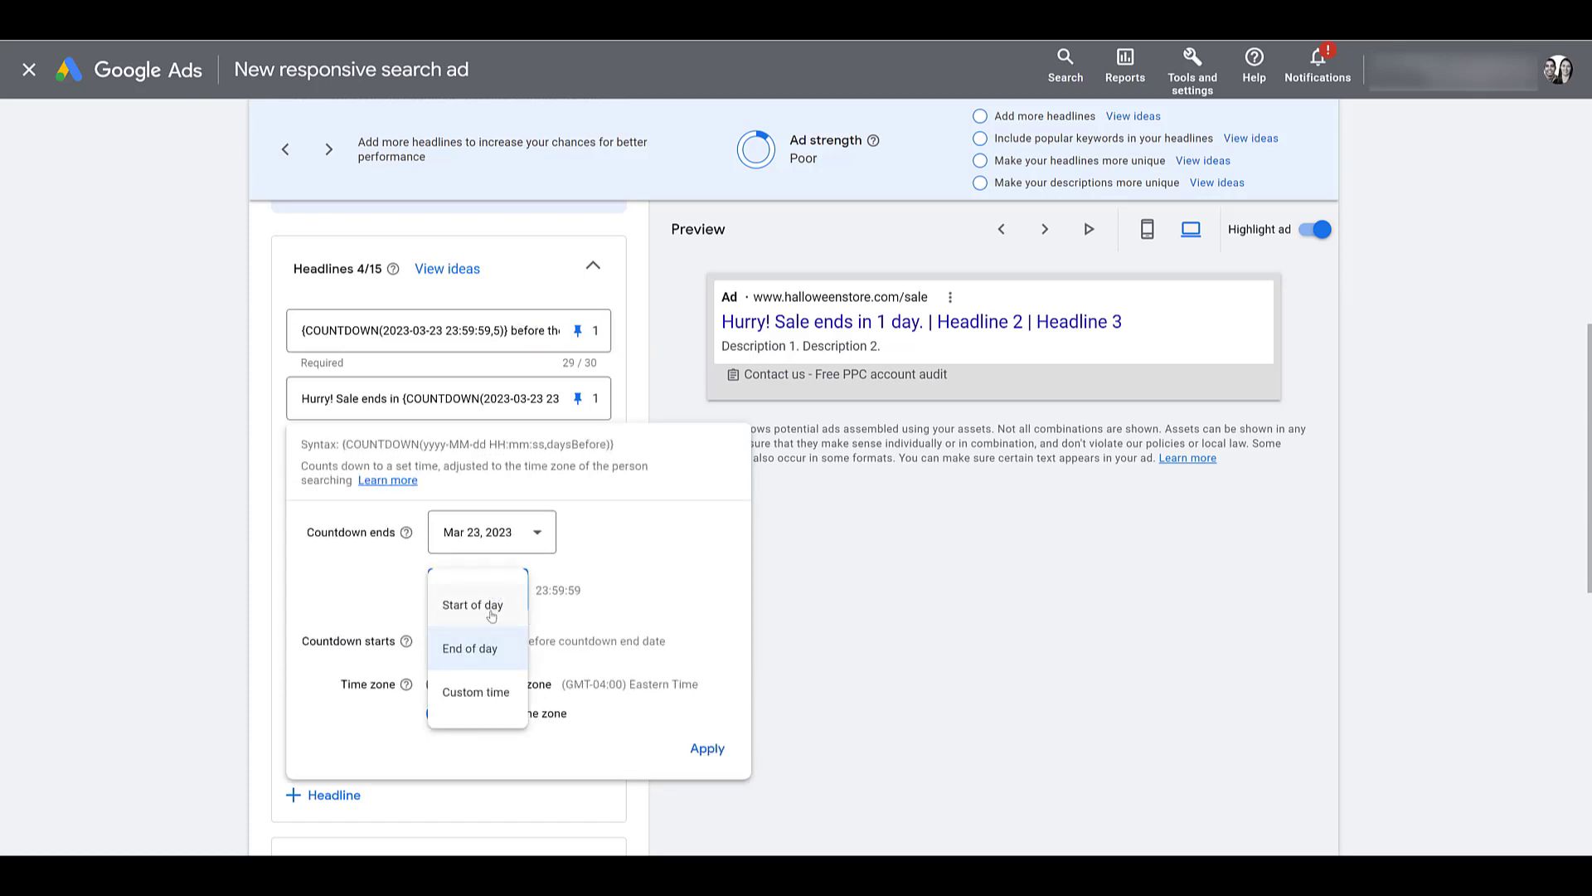
left_click(491, 613)
left_click(708, 748)
left_click(529, 332)
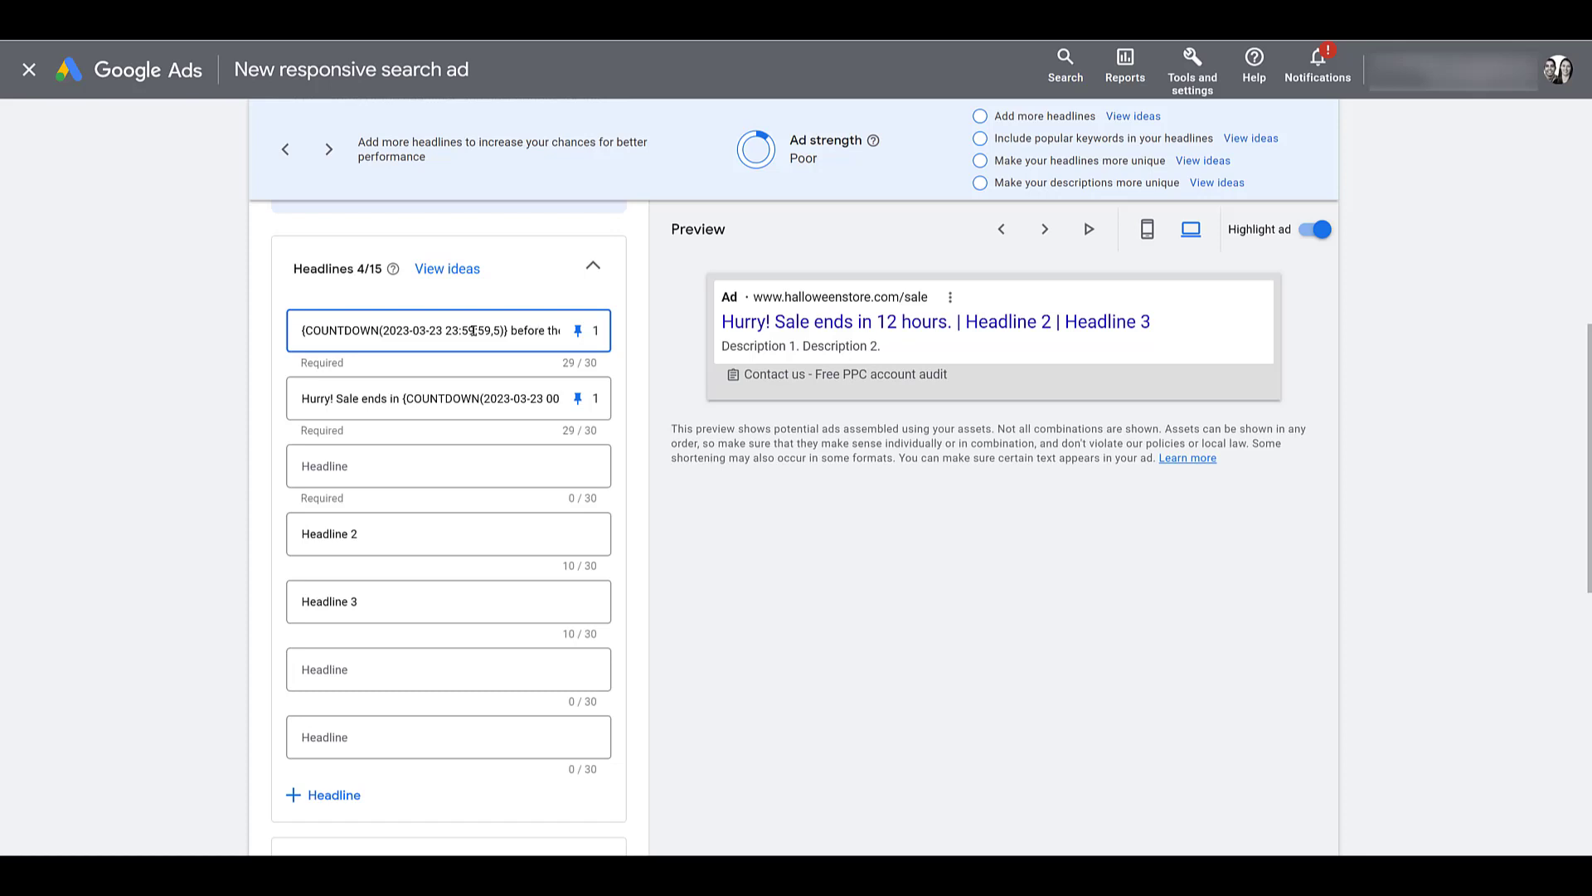
Step: Enter 'Headline 4' in the empty third headline slot
left_click(528, 468)
type("Headline 4")
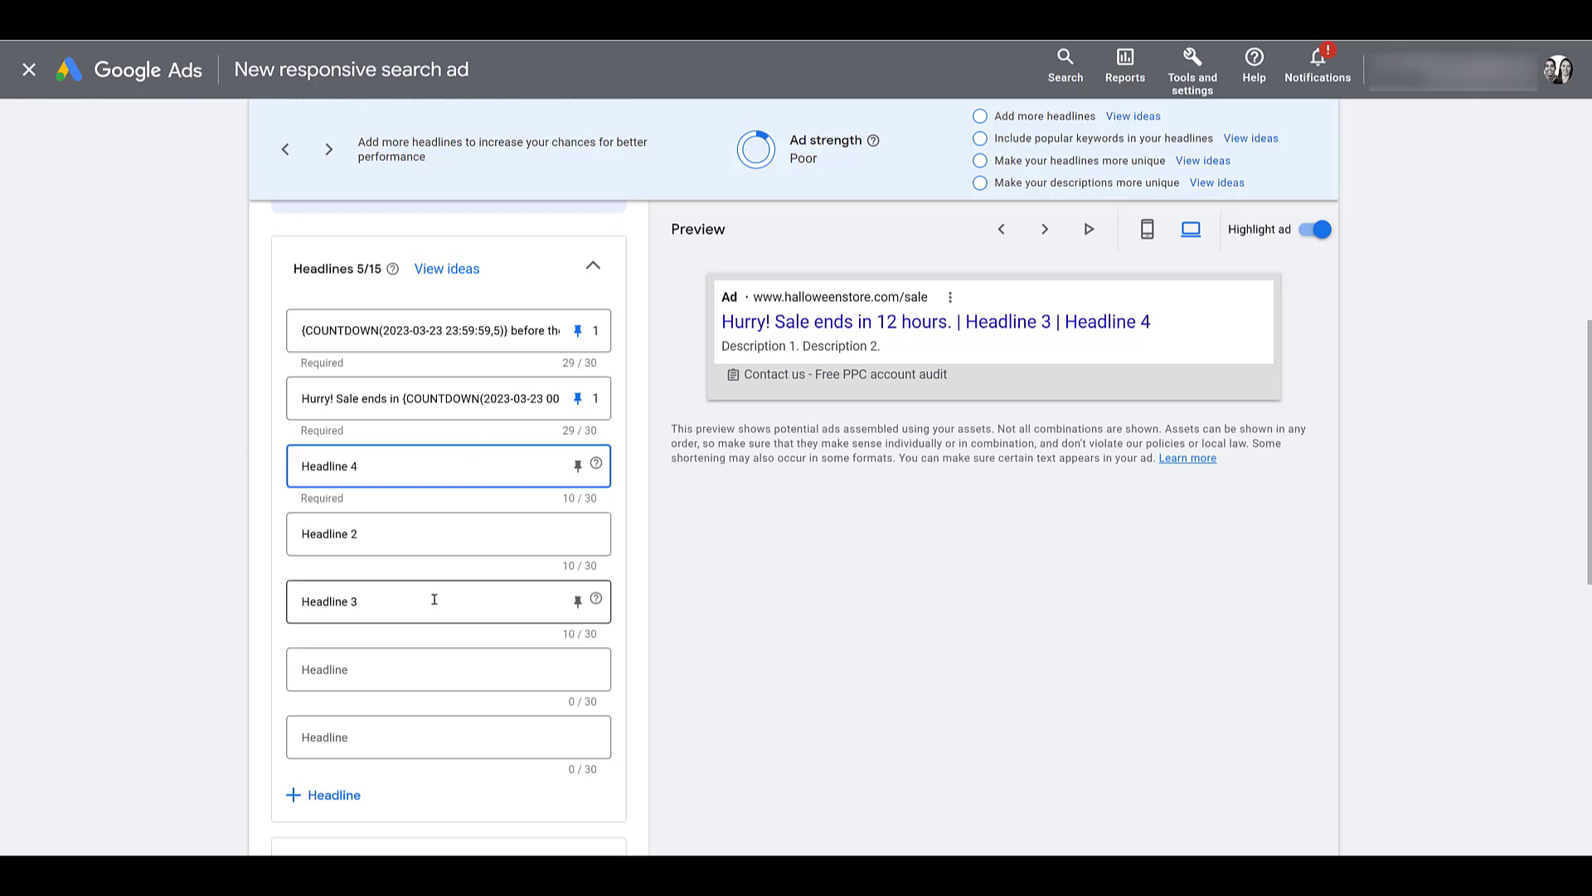
left_click(394, 498)
Step: Insert a countdown at the start of the first description
scroll(394, 499, "down", 5)
scroll(394, 499, "down", 2)
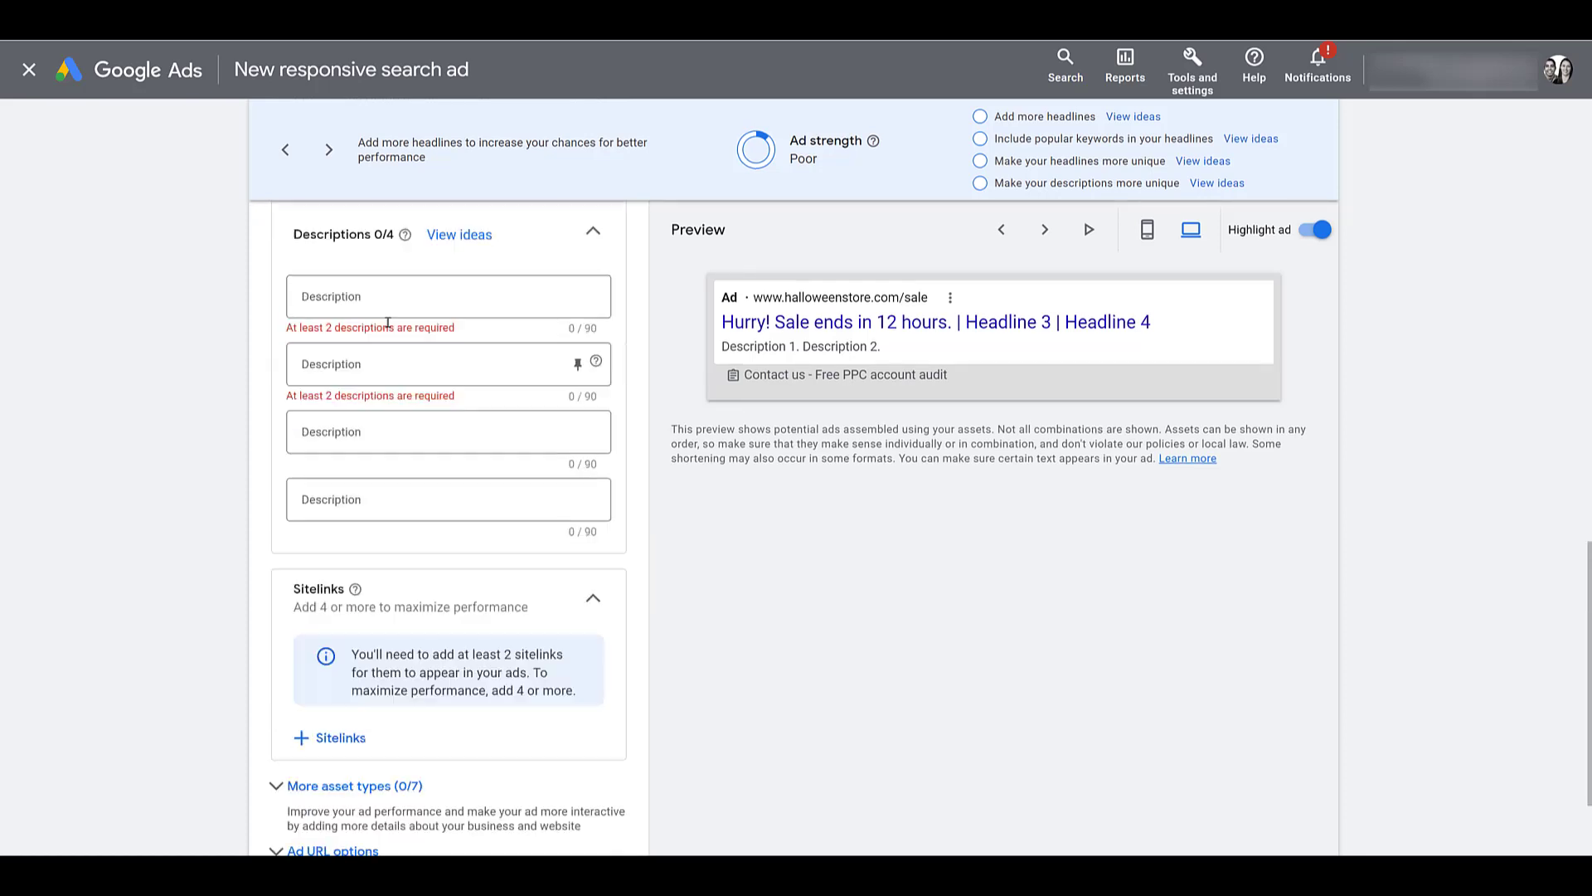
left_click(380, 299)
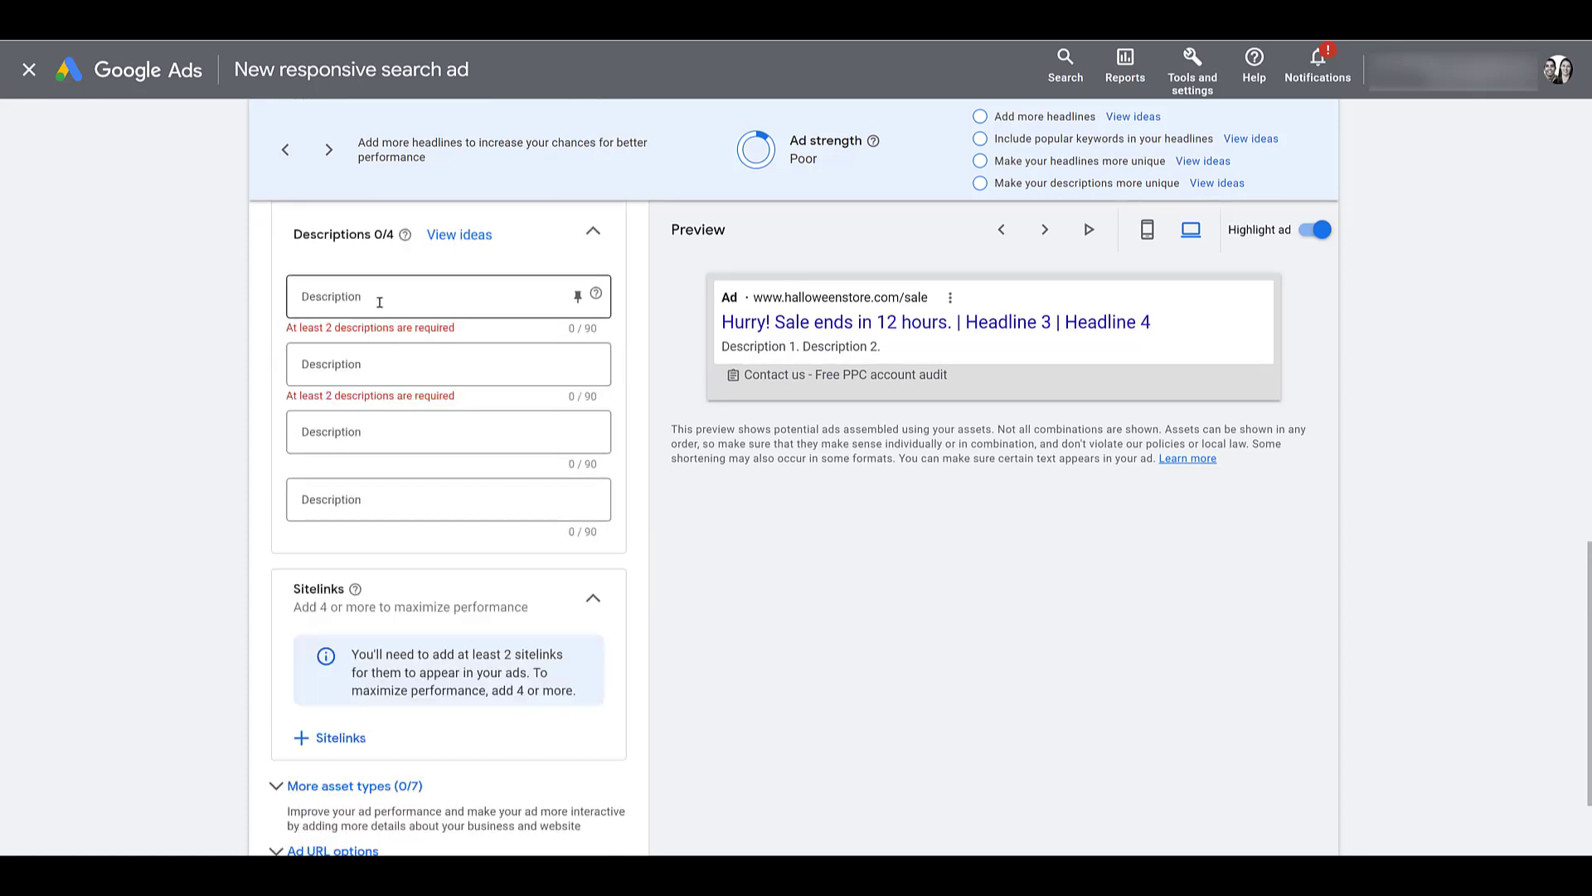
left_click(380, 302)
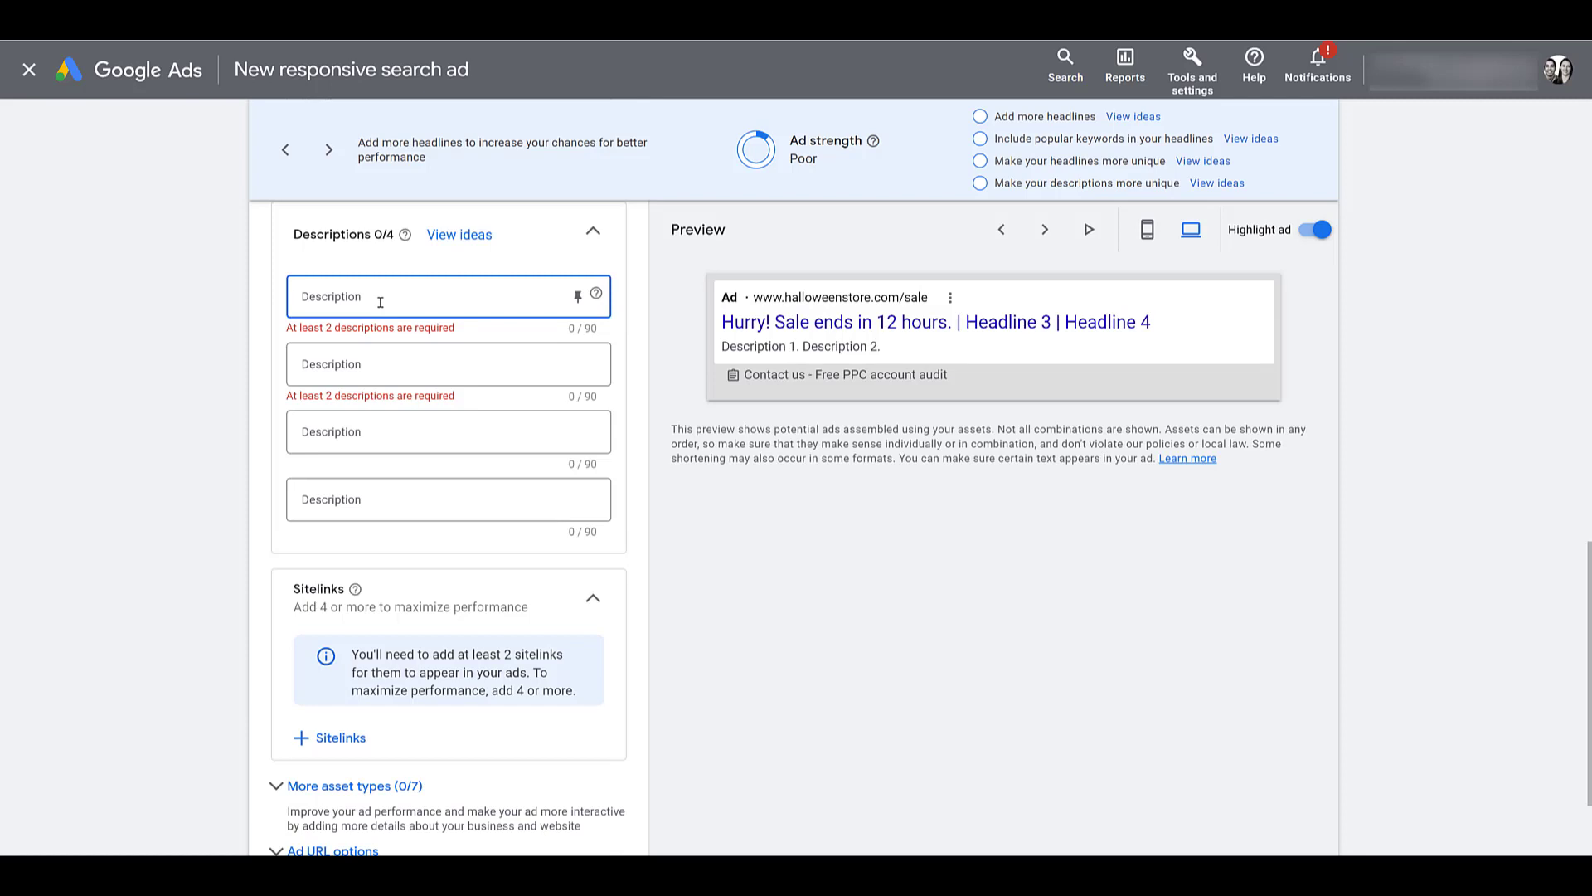
type("{")
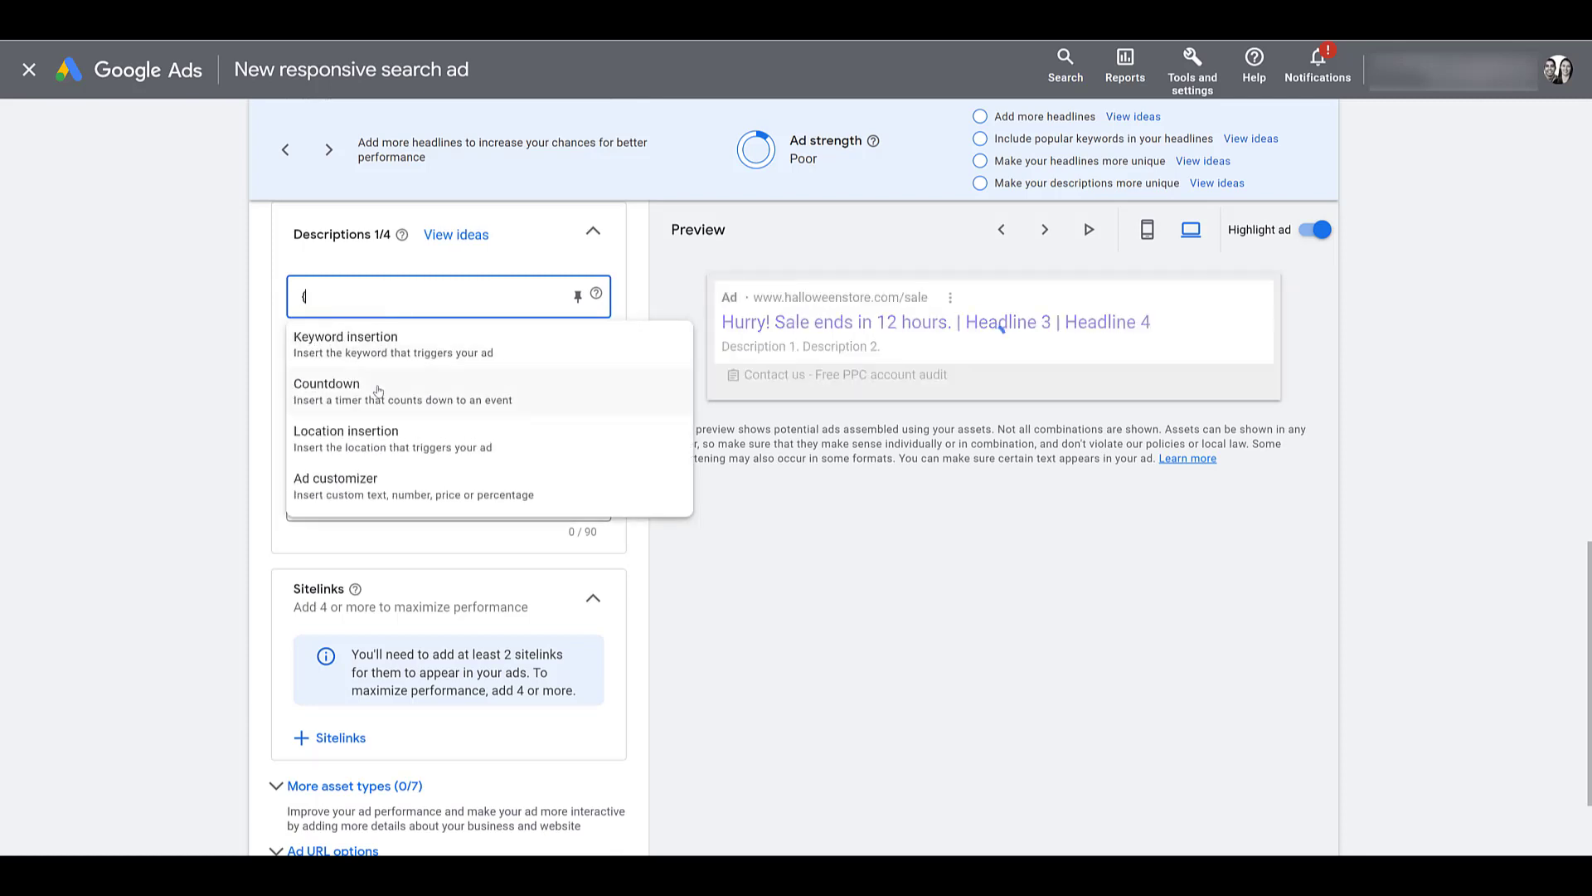
left_click(378, 390)
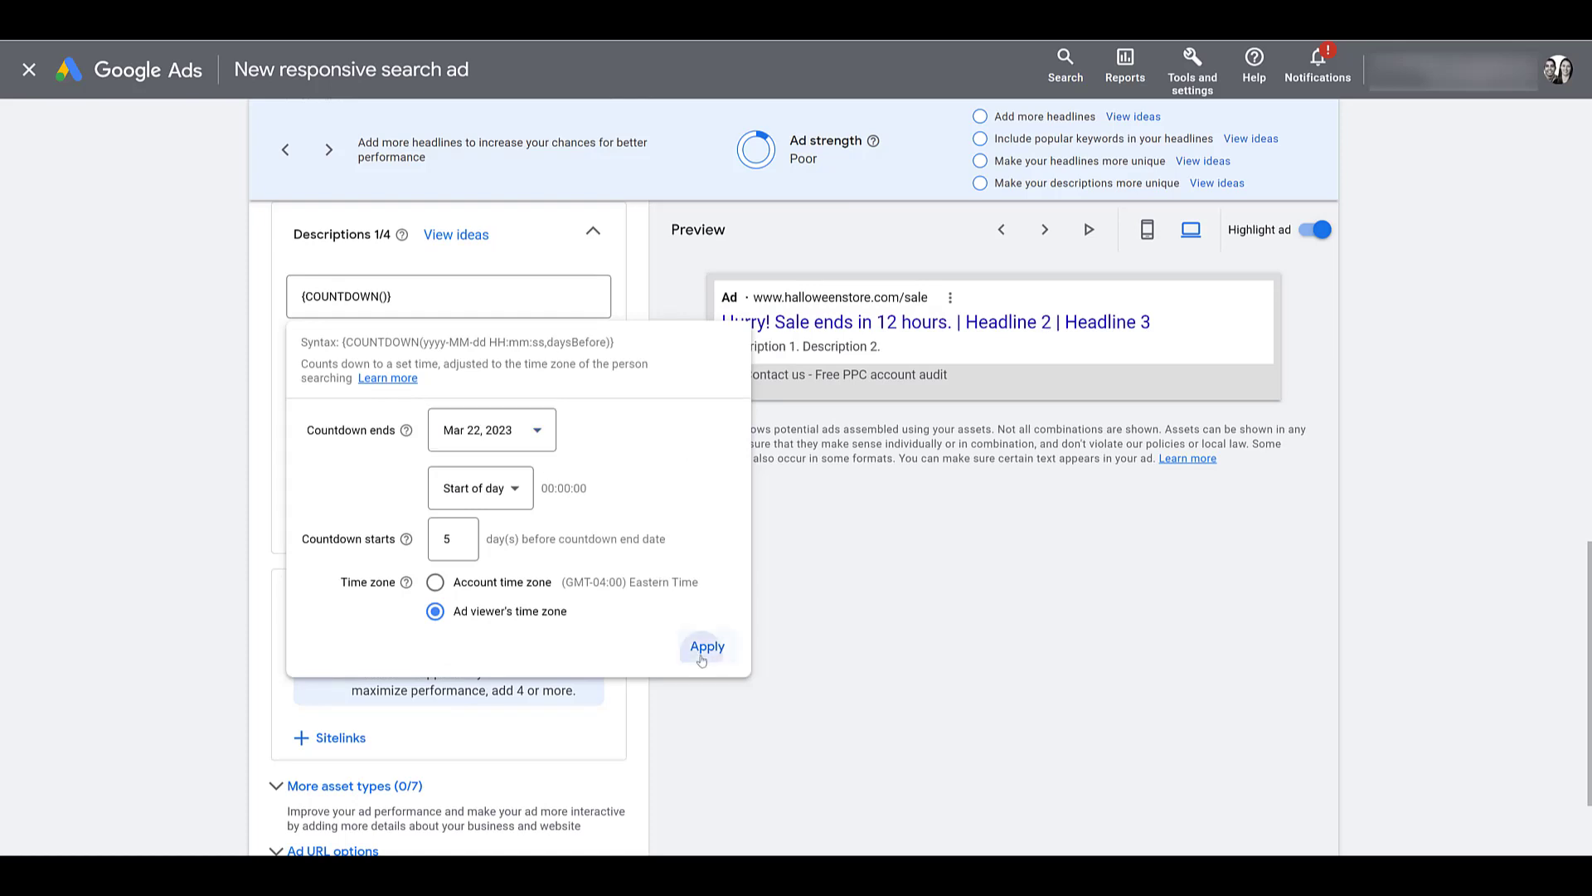
left_click(706, 647)
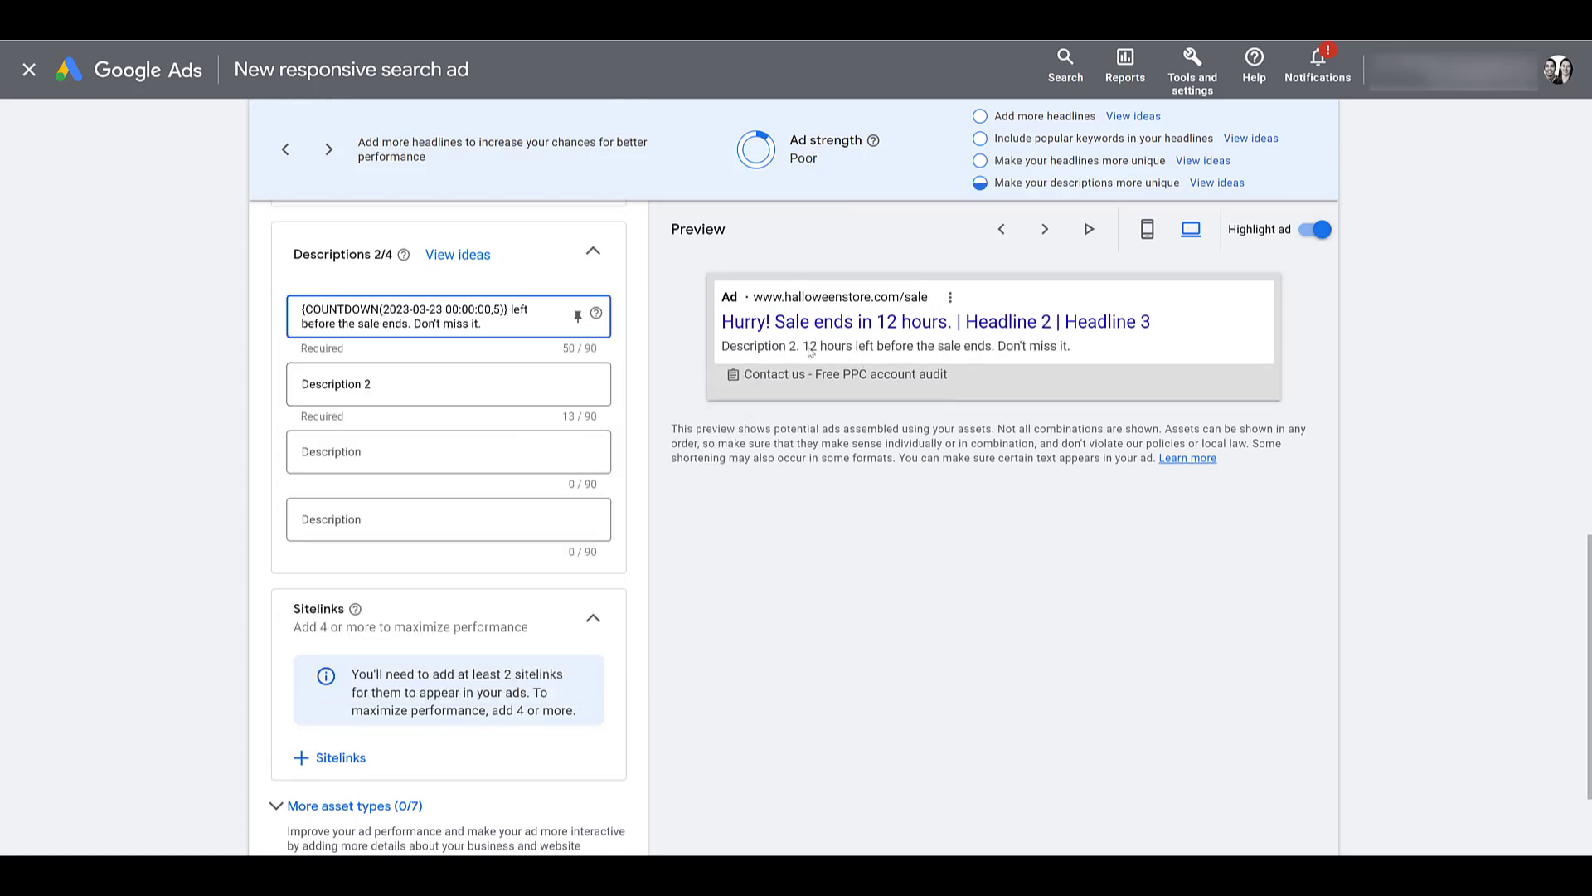
Step: Close the countdown settings and enter 'Description 3' as the third description
left_click(448, 311)
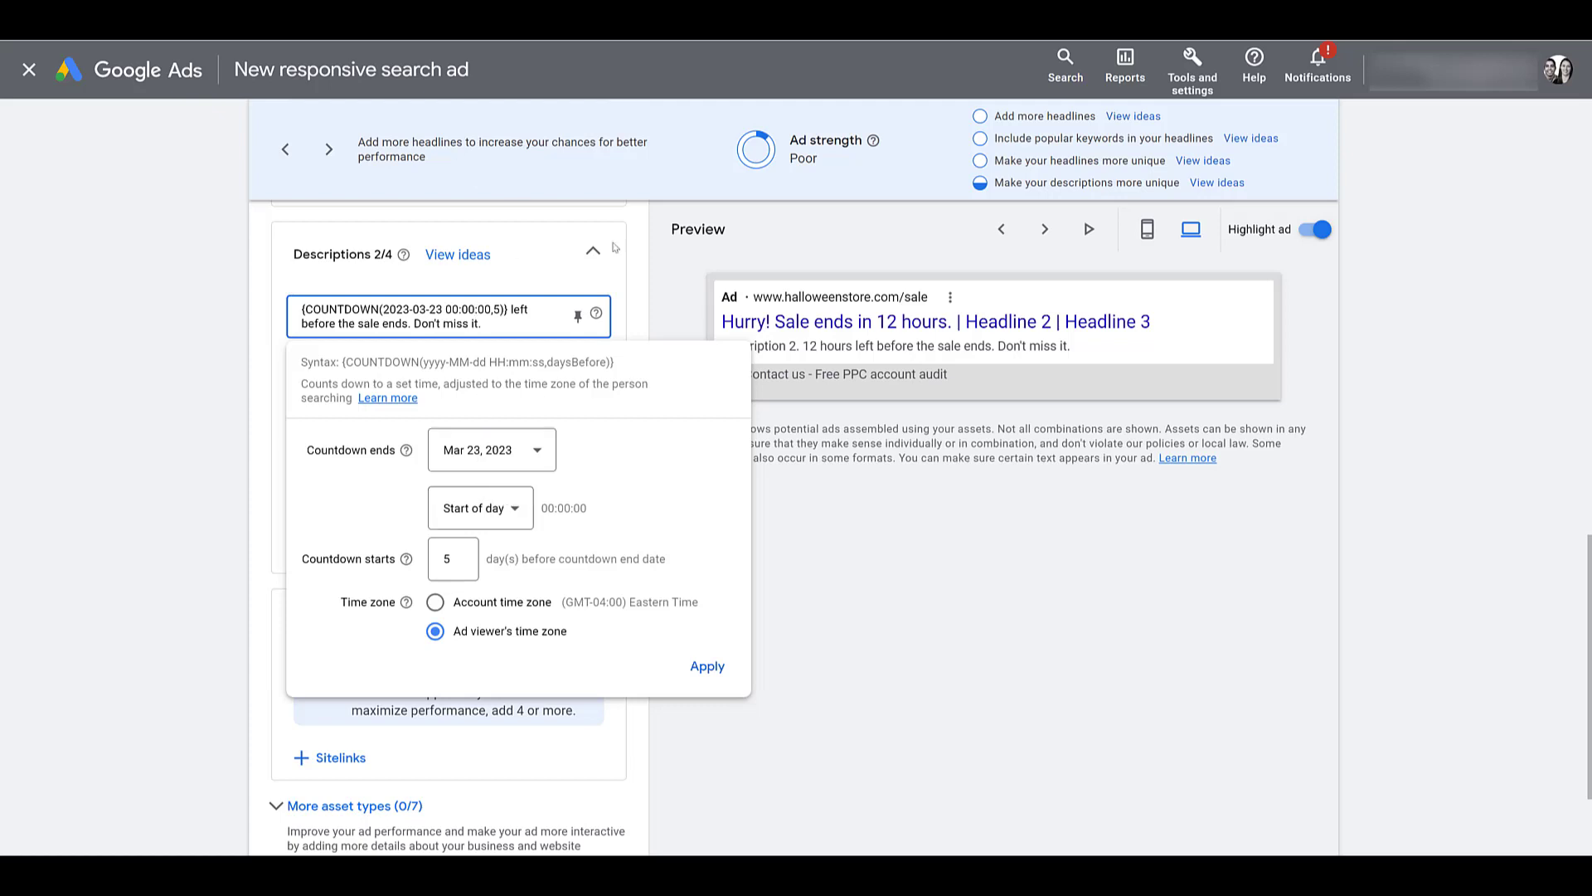
left_click(861, 352)
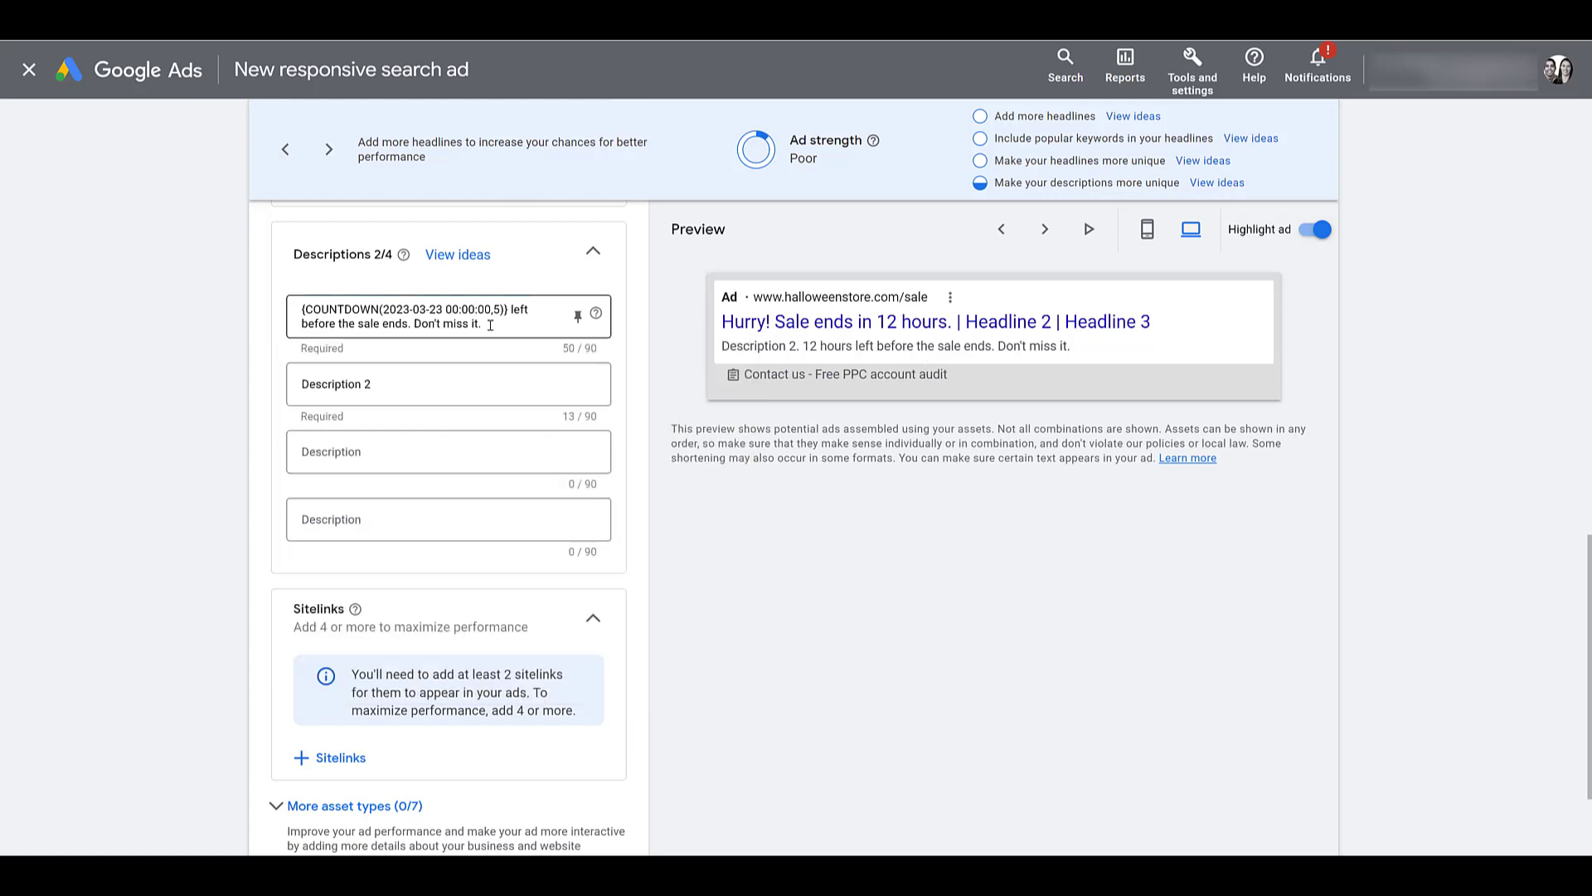
left_click(498, 459)
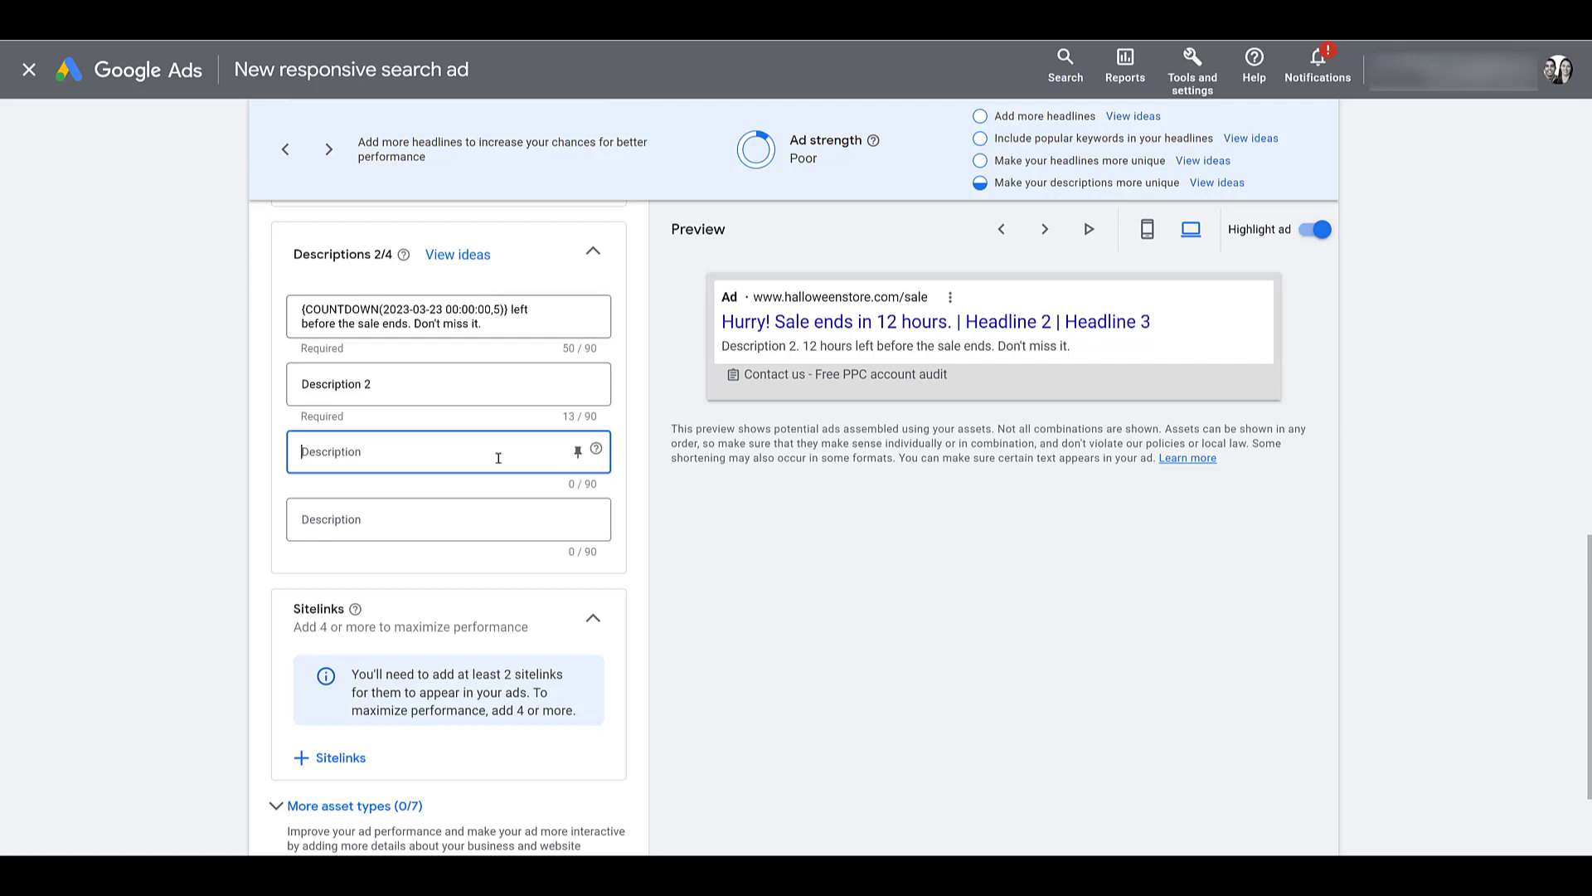
type("Description 3")
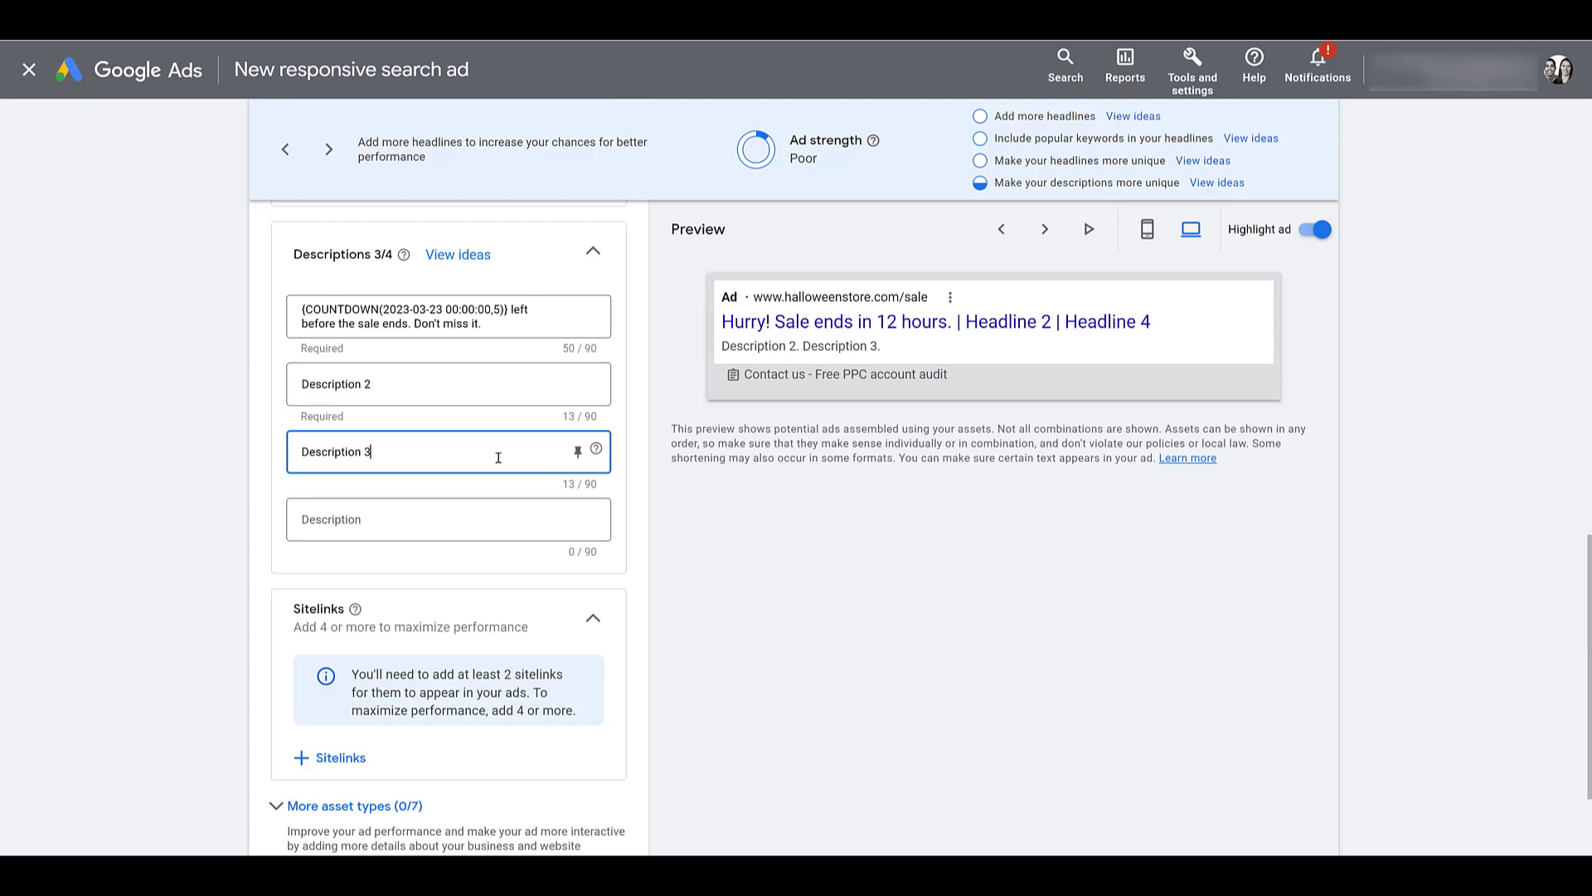
Step: Save the countdown responsive search ad to Ad group 1 despite the policy finding on a pinned headline
scroll(497, 458, "down", 2)
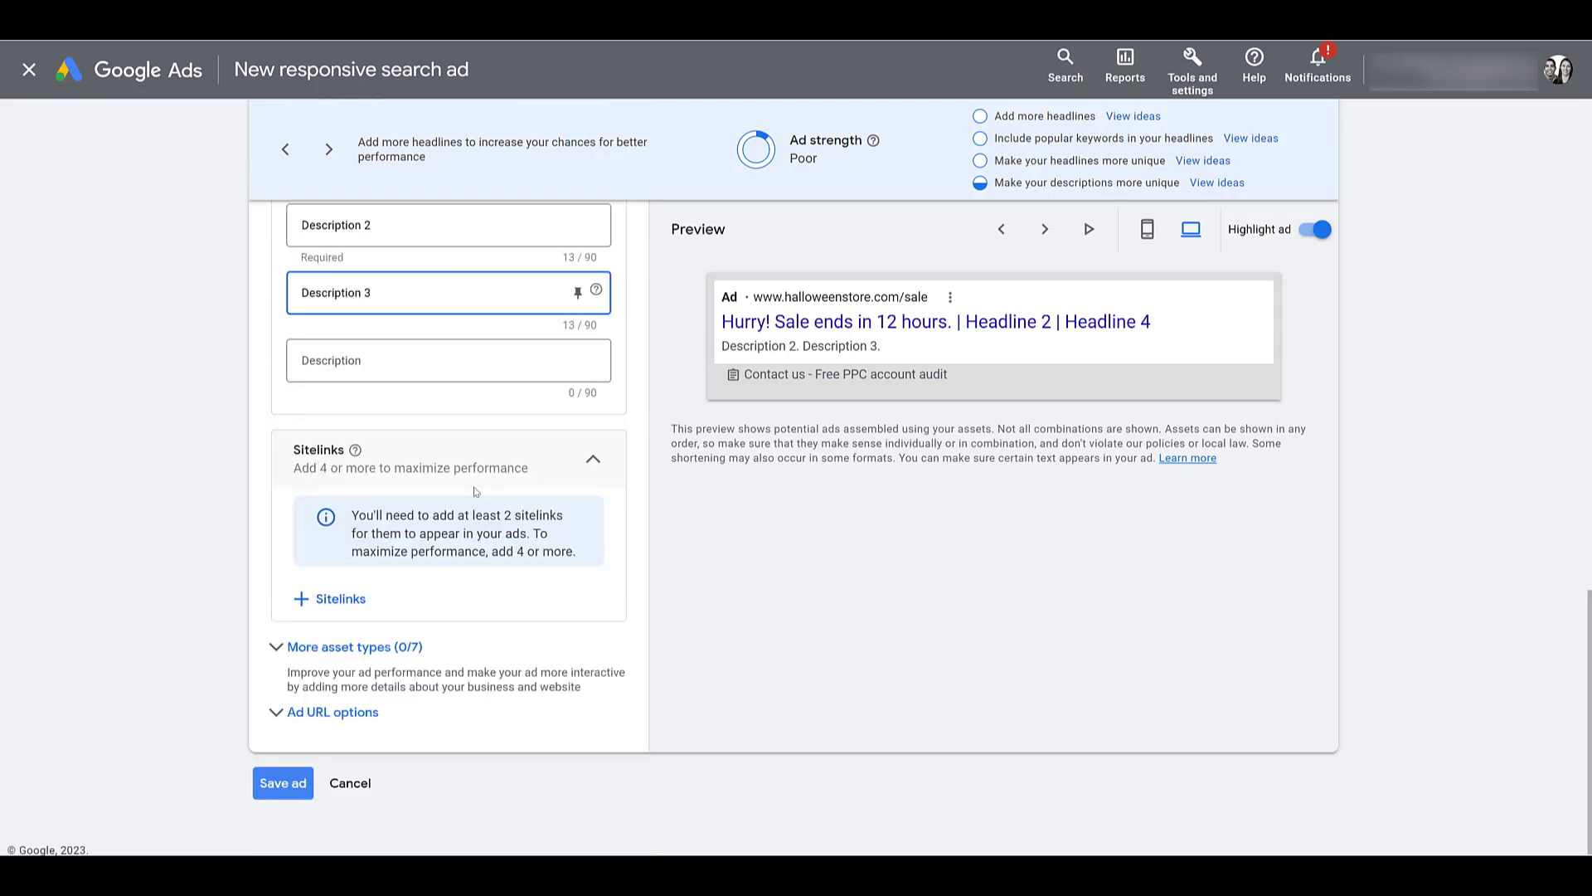
scroll(456, 514, "down", 1)
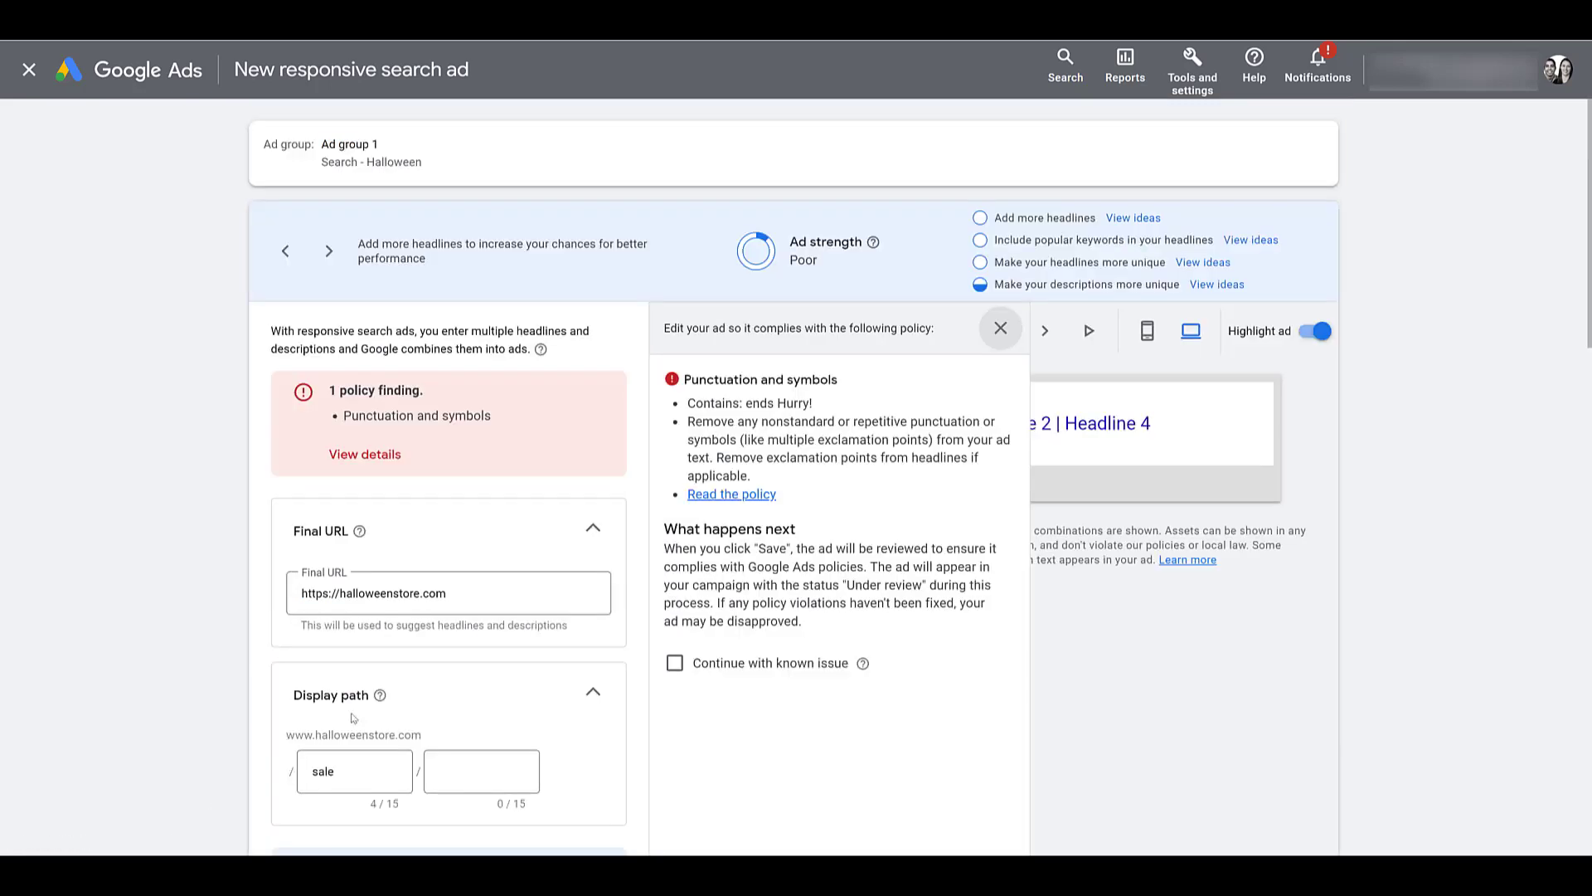
left_click(270, 777)
scroll(492, 591, "down", 8)
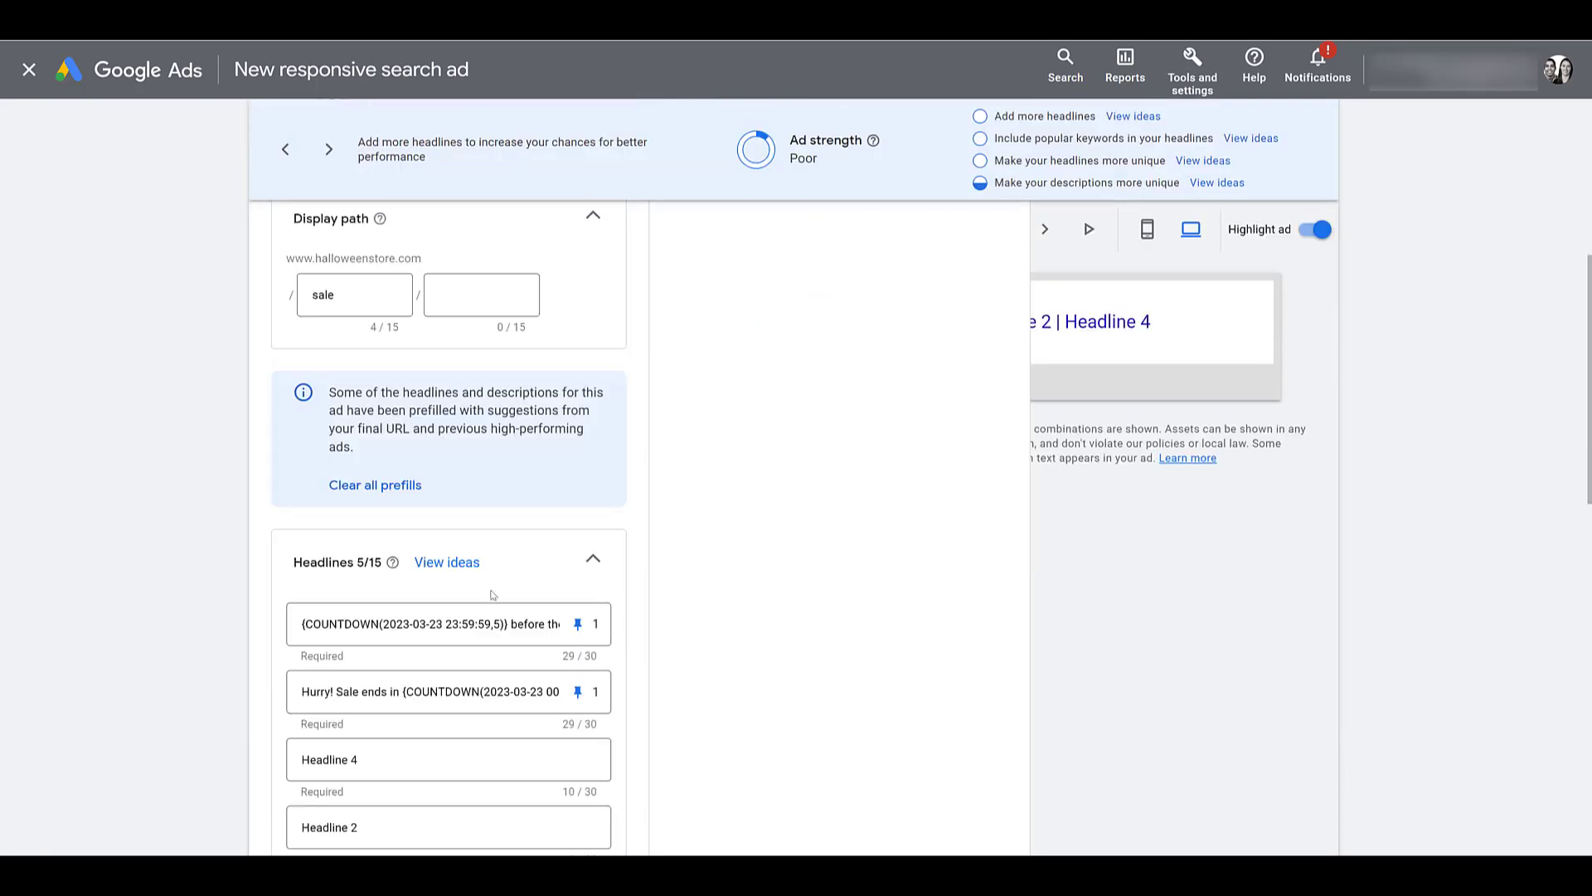
left_click(336, 533)
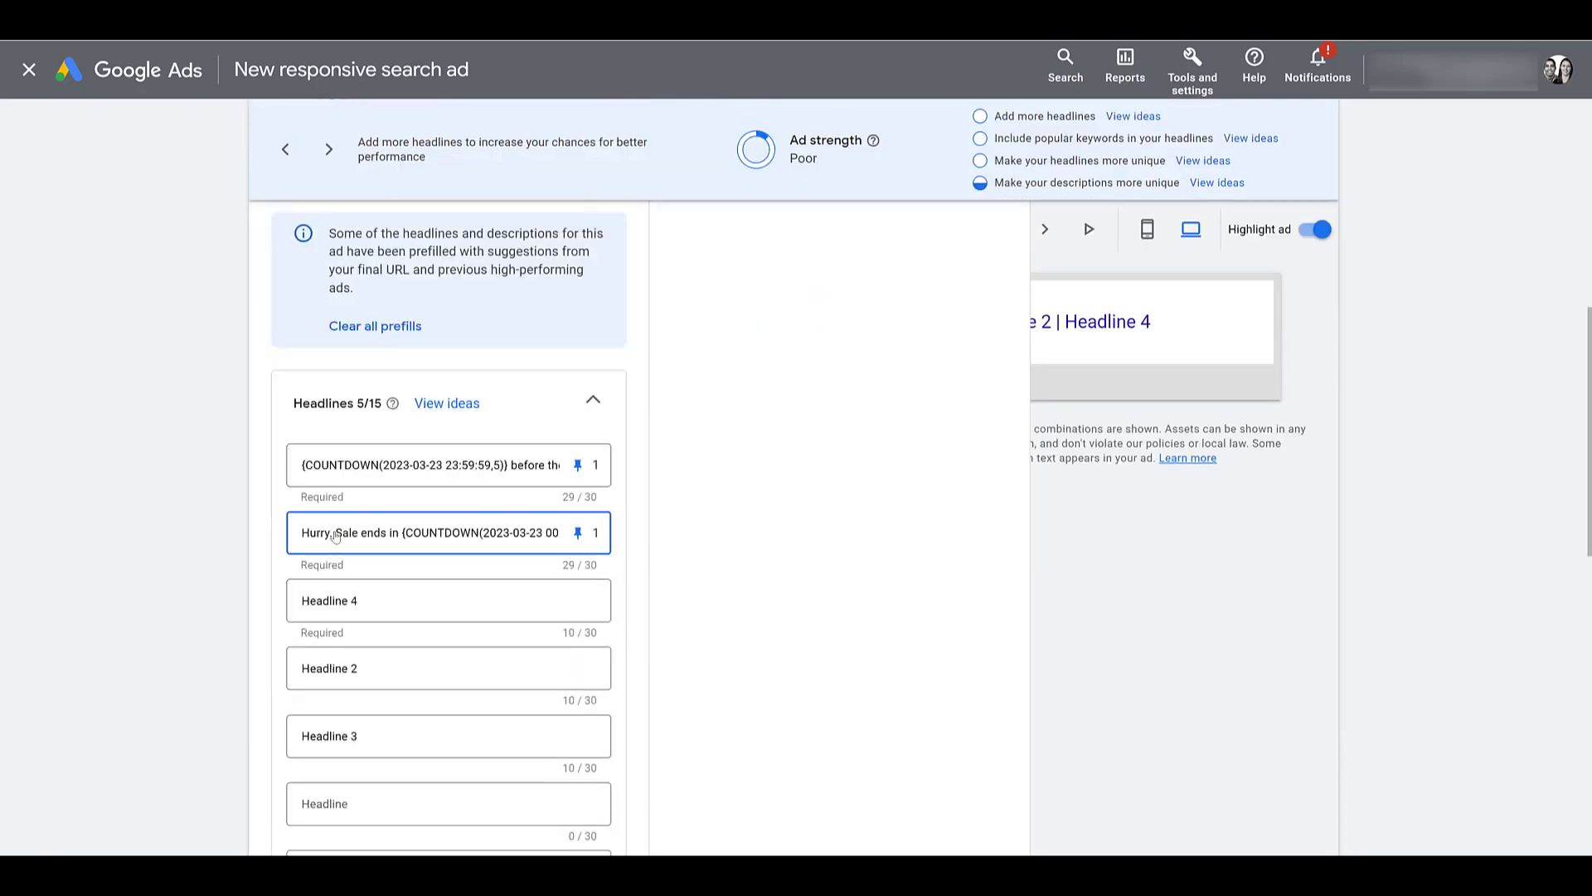
scroll(334, 532, "down", 10)
left_click(282, 776)
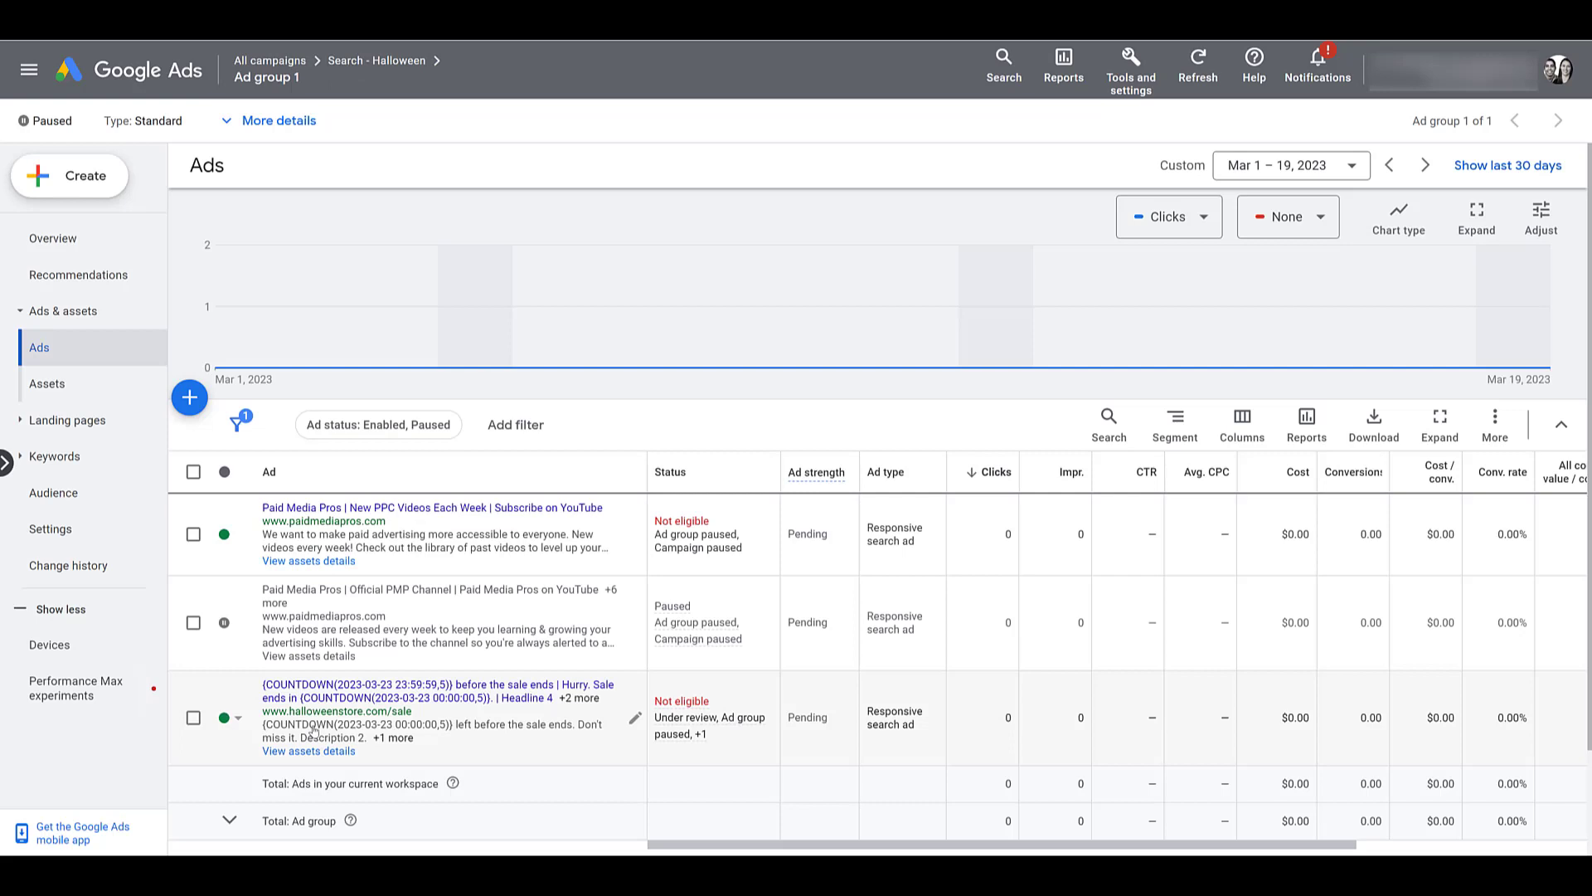
Step: Start a new expanded dynamic search ad in Ad group 2 of the Search - Dynamic Search Ads campaign
left_click(5, 464)
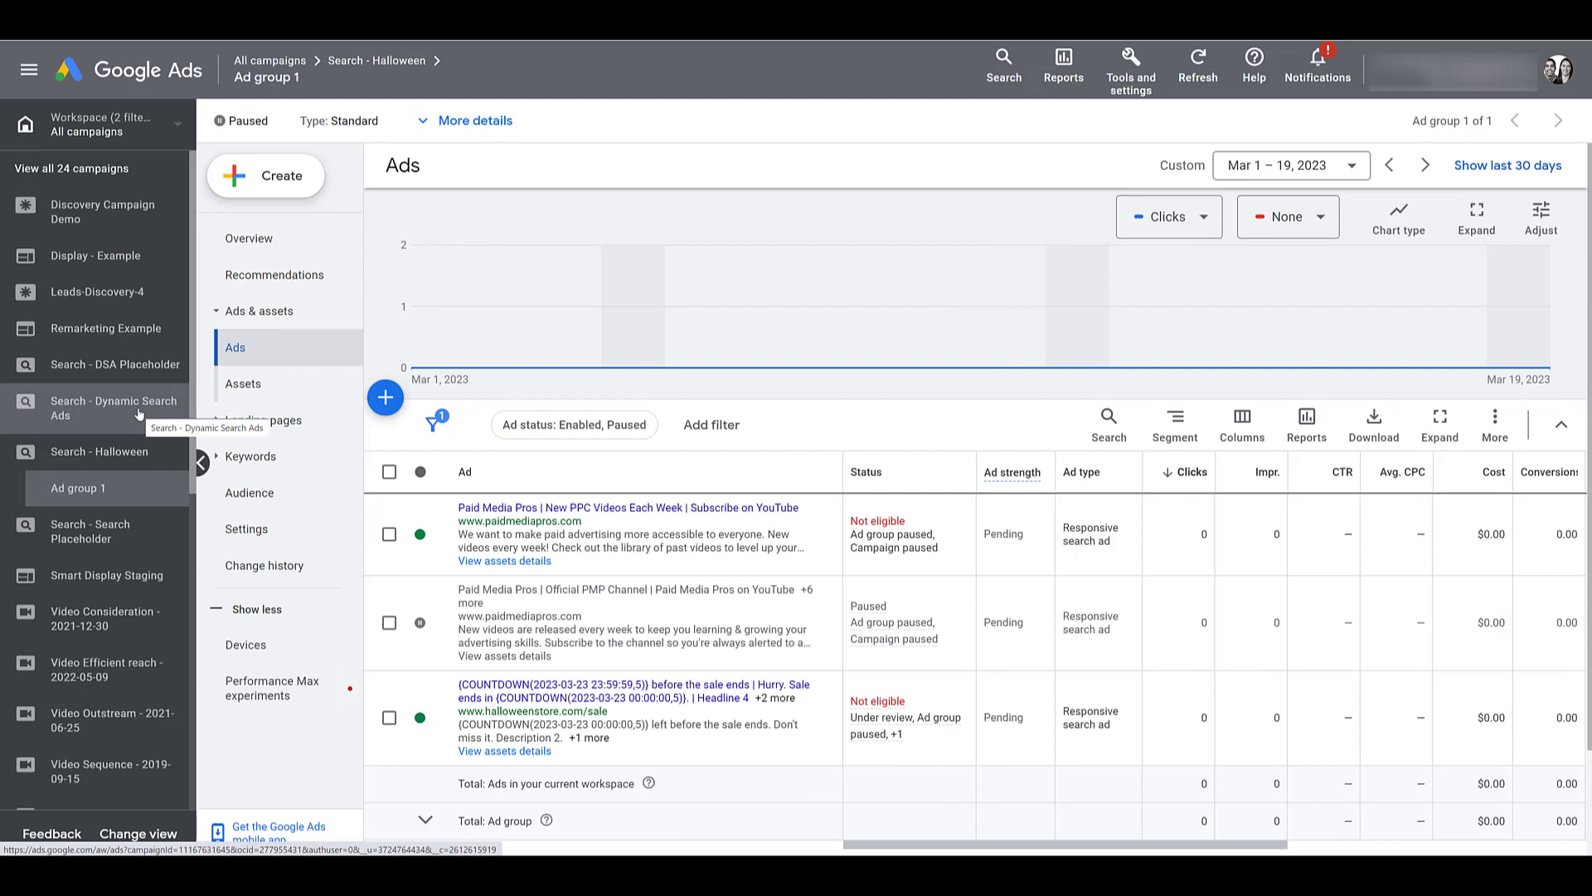
left_click(138, 413)
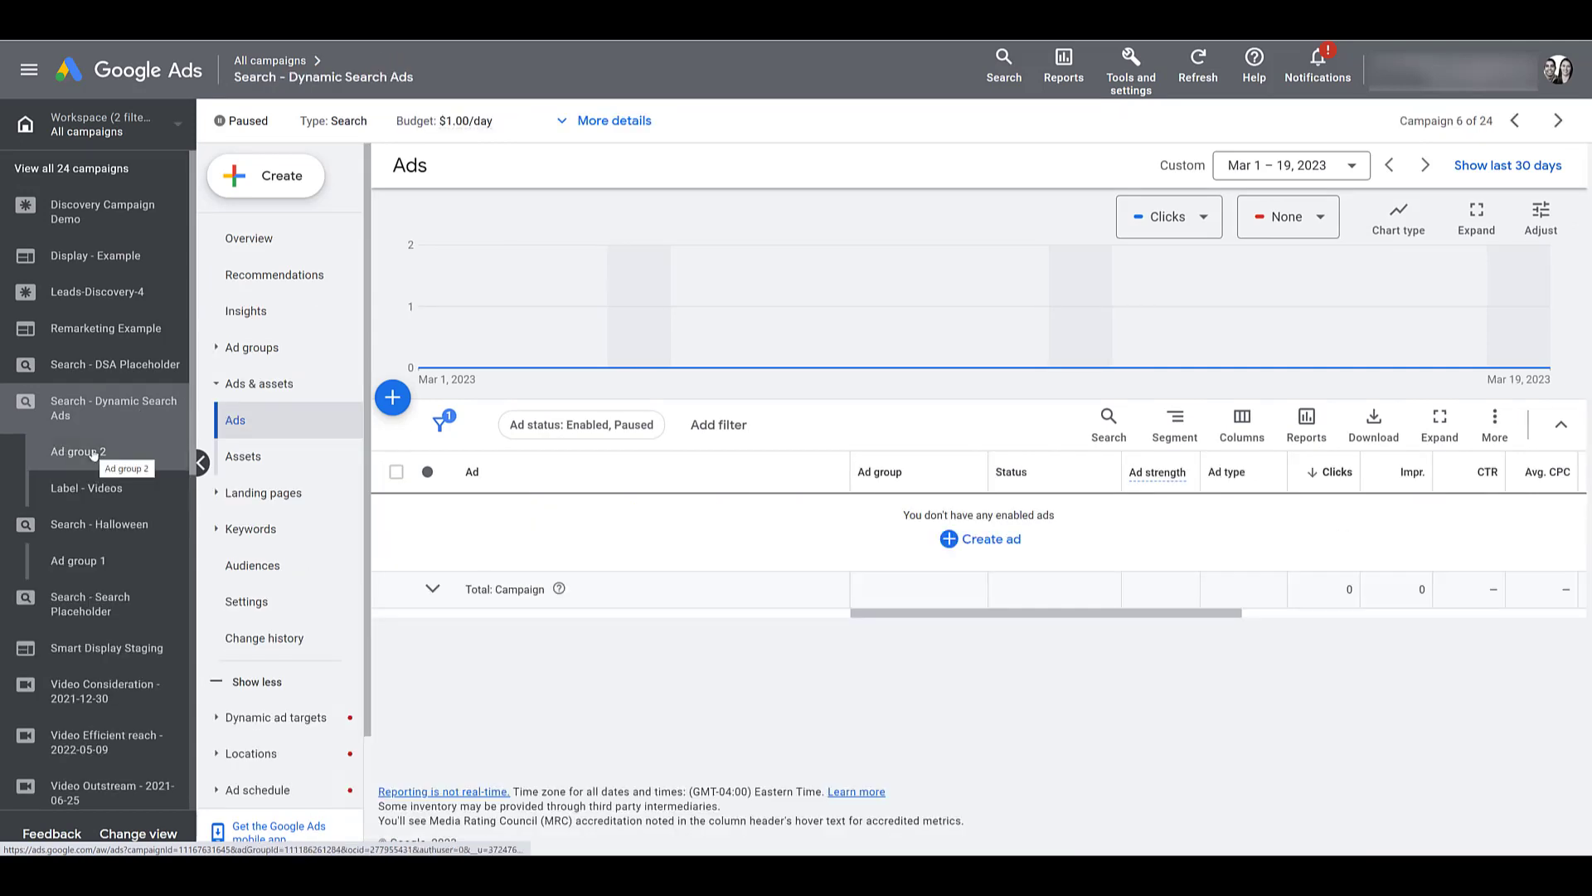
left_click(93, 452)
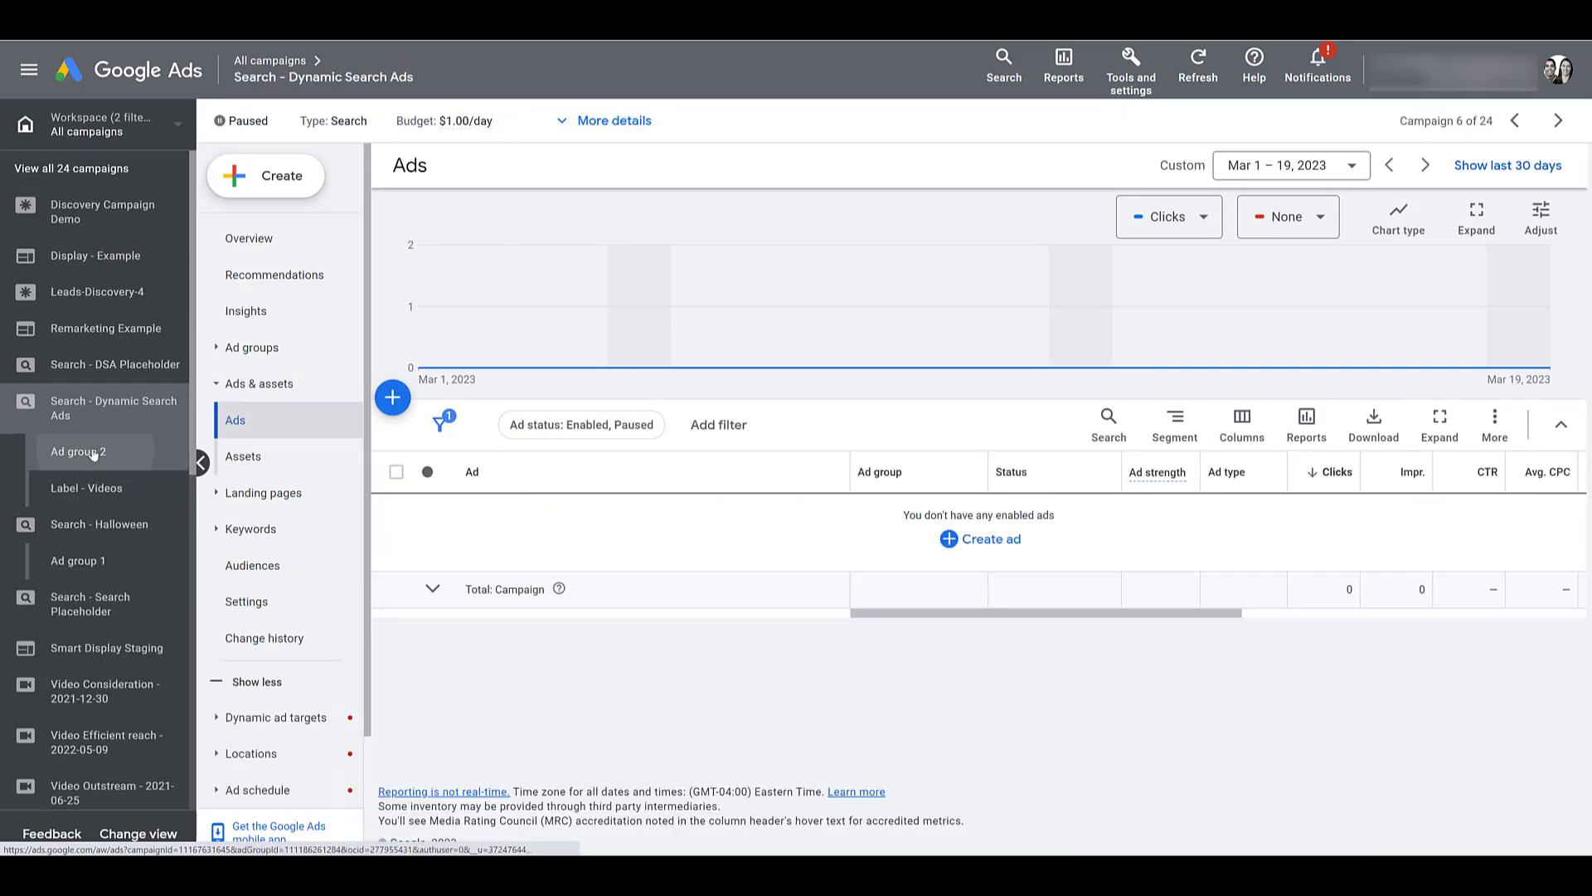
left_click(987, 539)
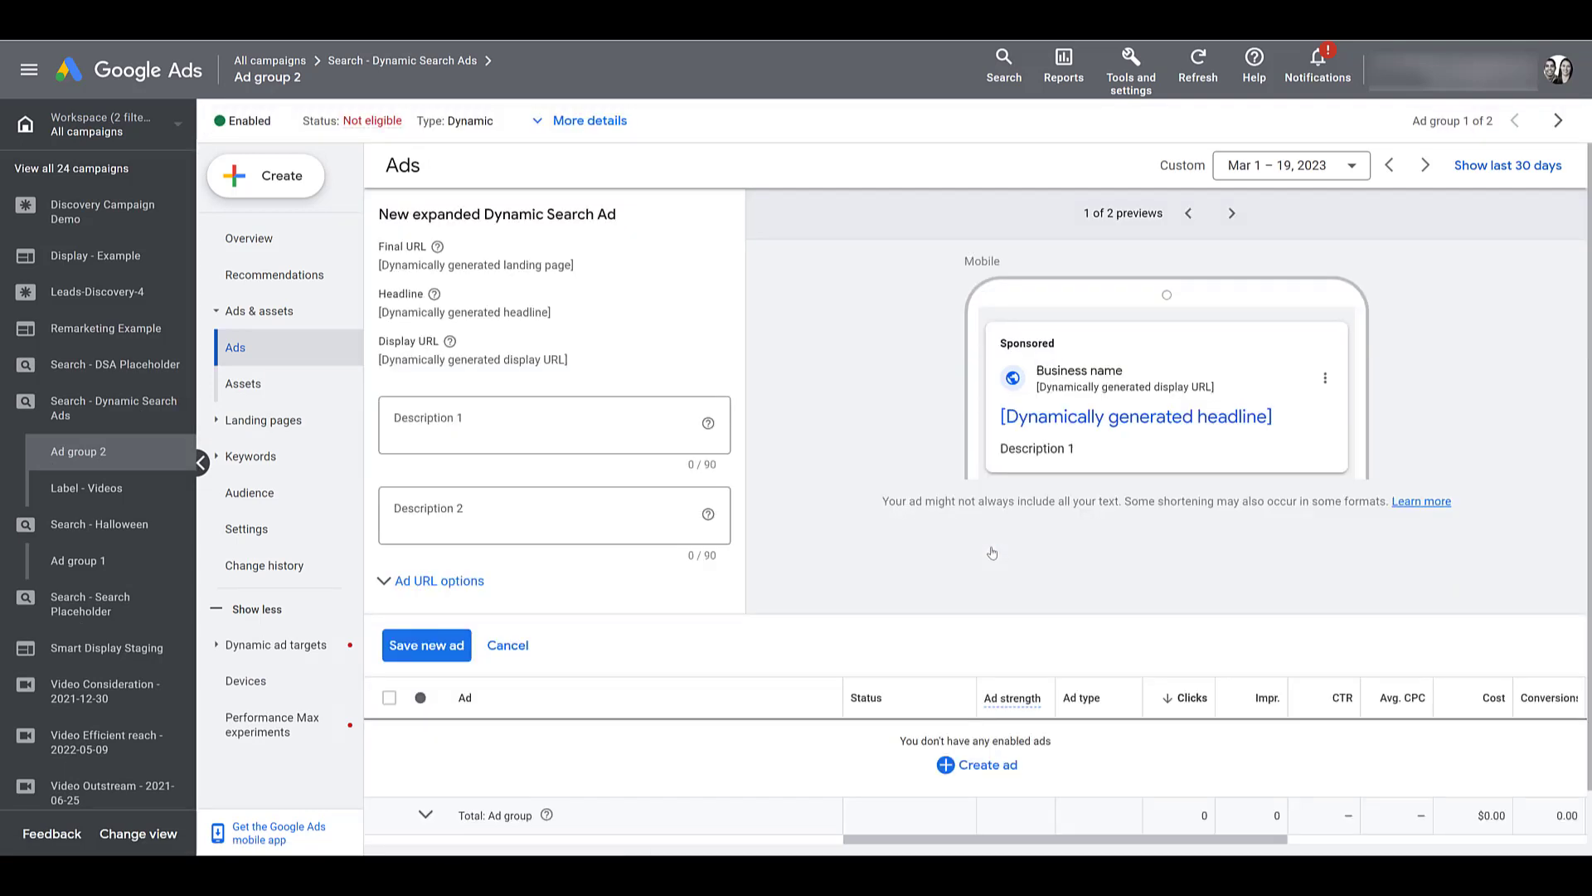
Step: Make Description 1 a countdown to 2023/3/22 00:00:00, starting 5 days before, in English (United States)
left_click(539, 414)
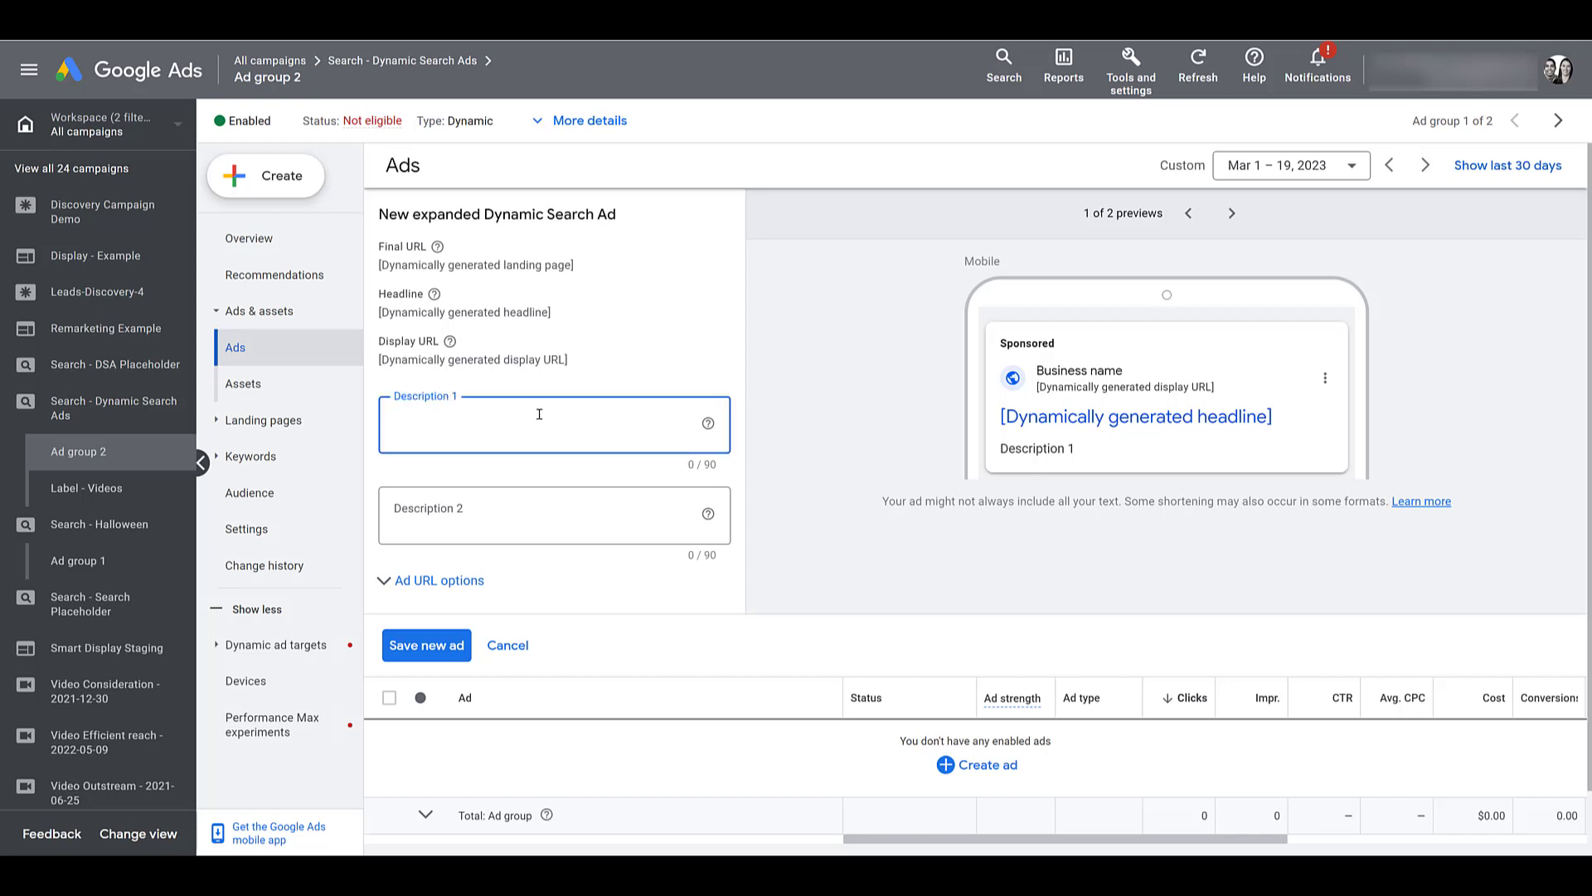
type("{")
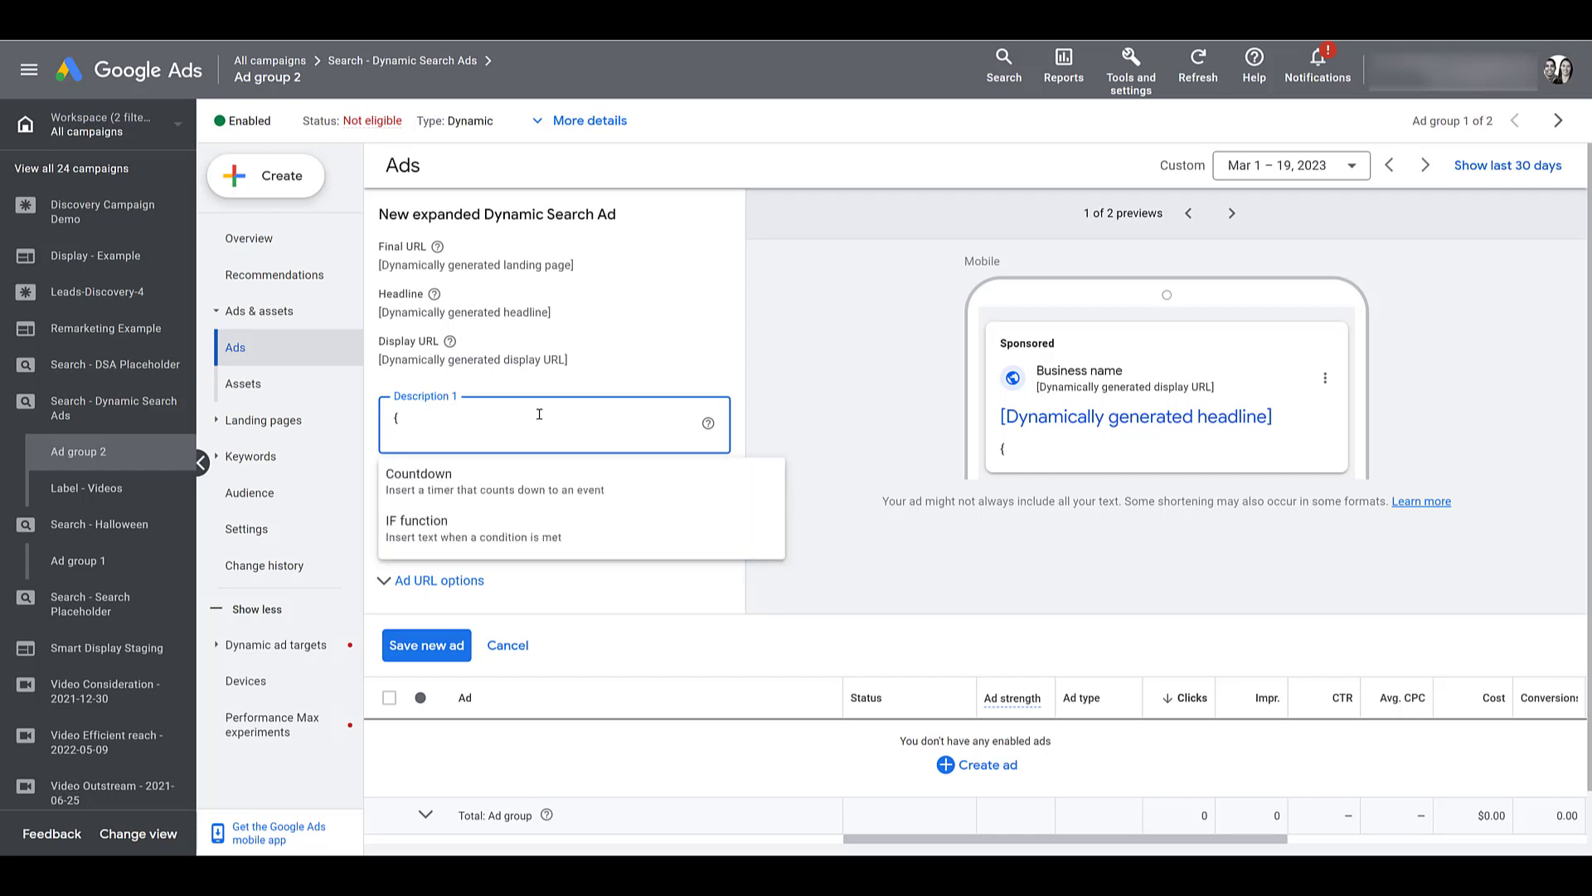
left_click(492, 491)
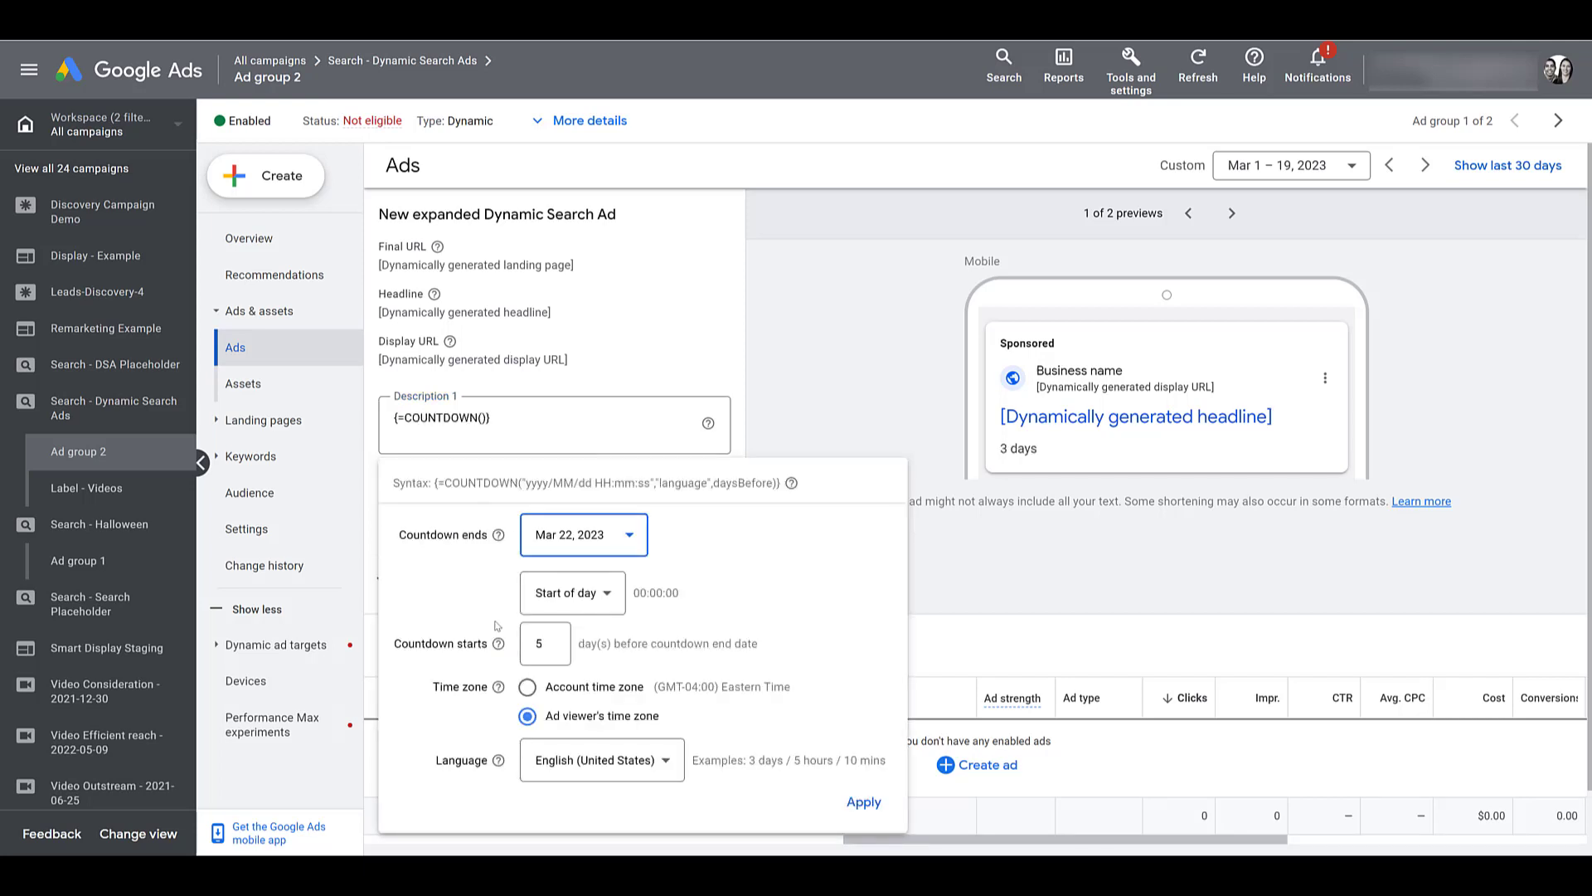
left_click(634, 772)
scroll(622, 736, "down", 3)
left_click(851, 638)
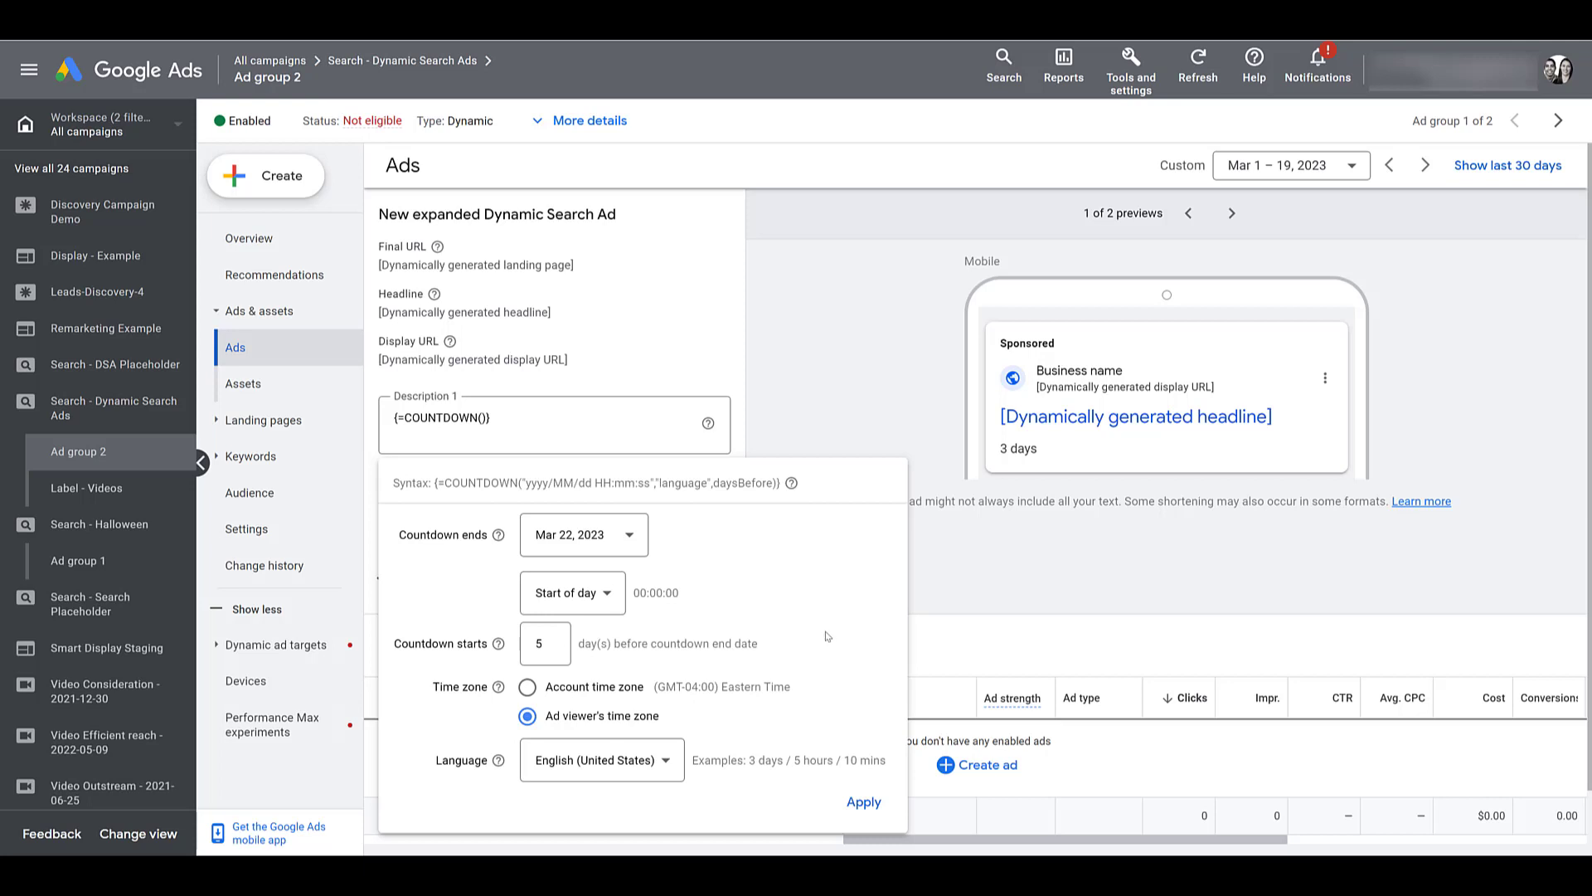
left_click(864, 802)
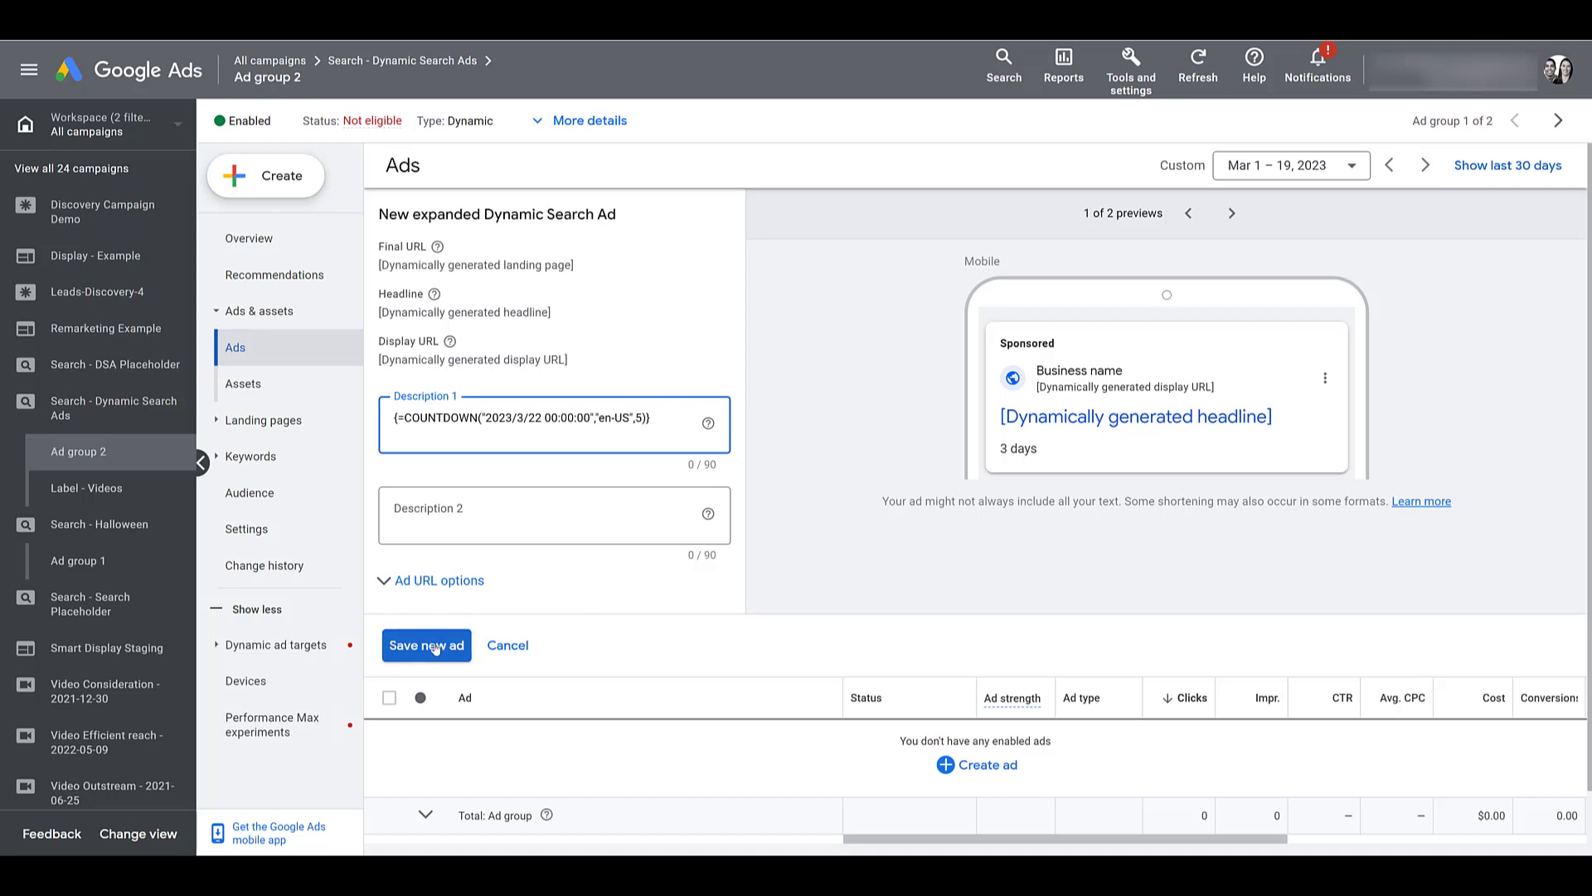
Step: Save the dynamic search ad, then check it in the inline editor and cancel without changes
left_click(426, 645)
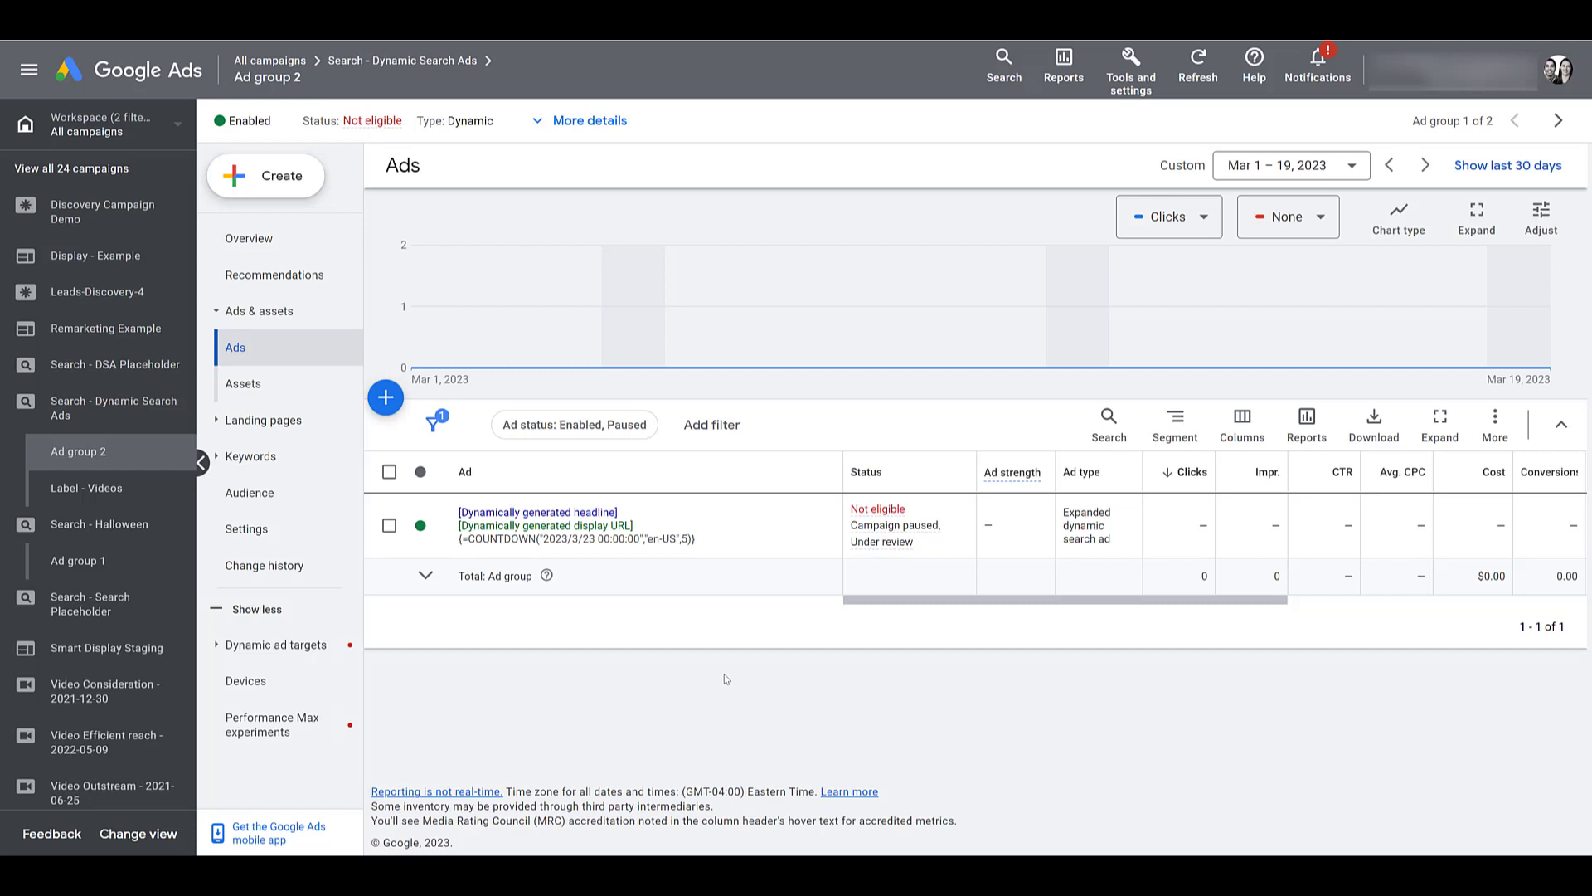
left_click(710, 525)
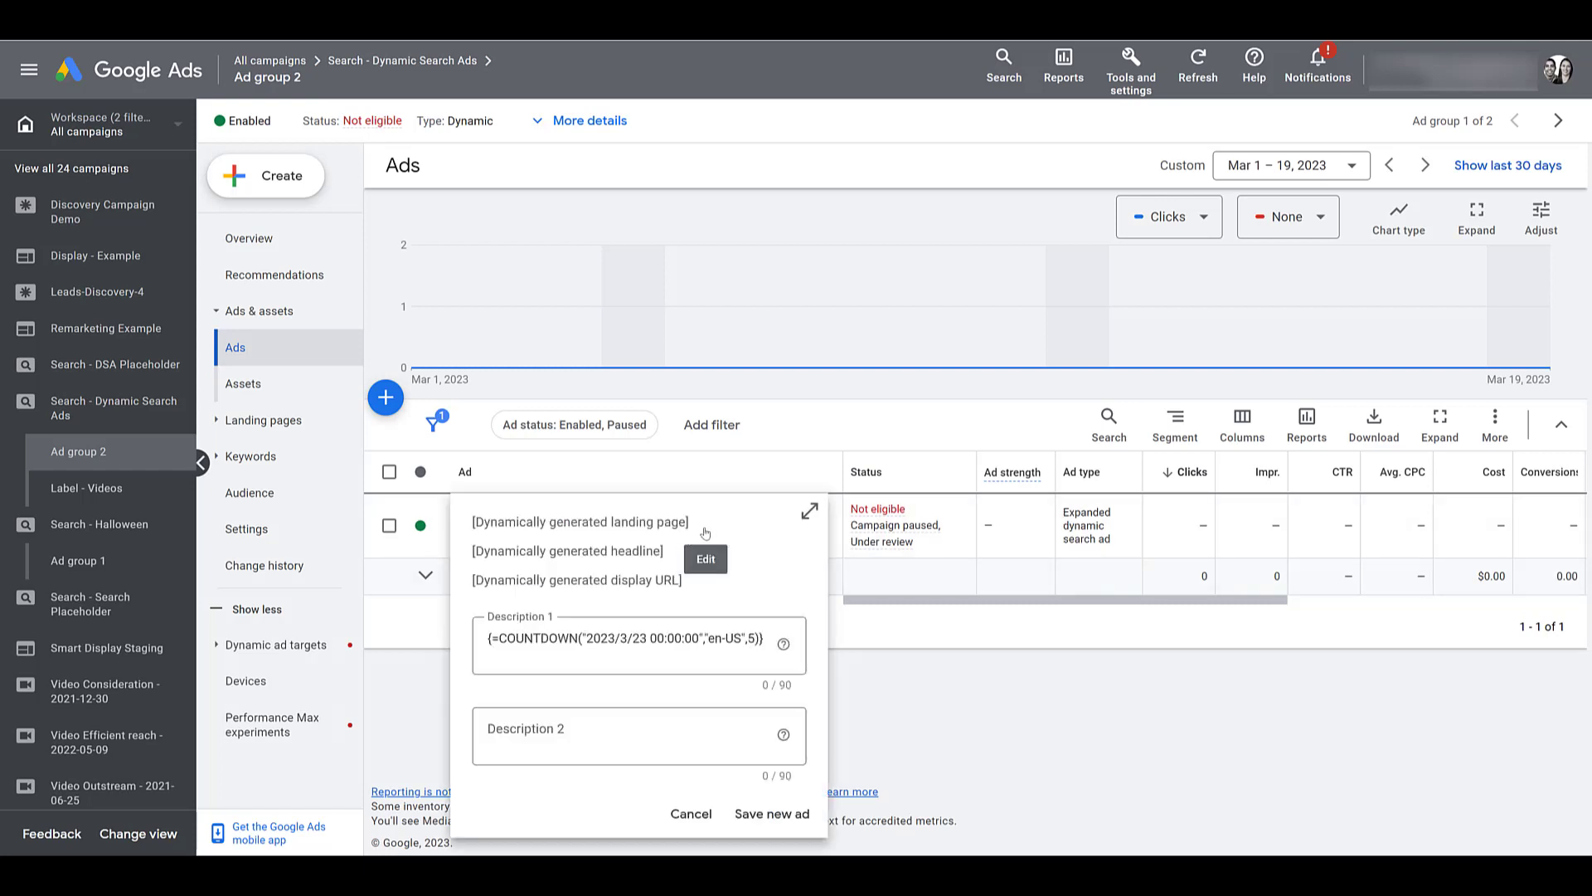
left_click(647, 731)
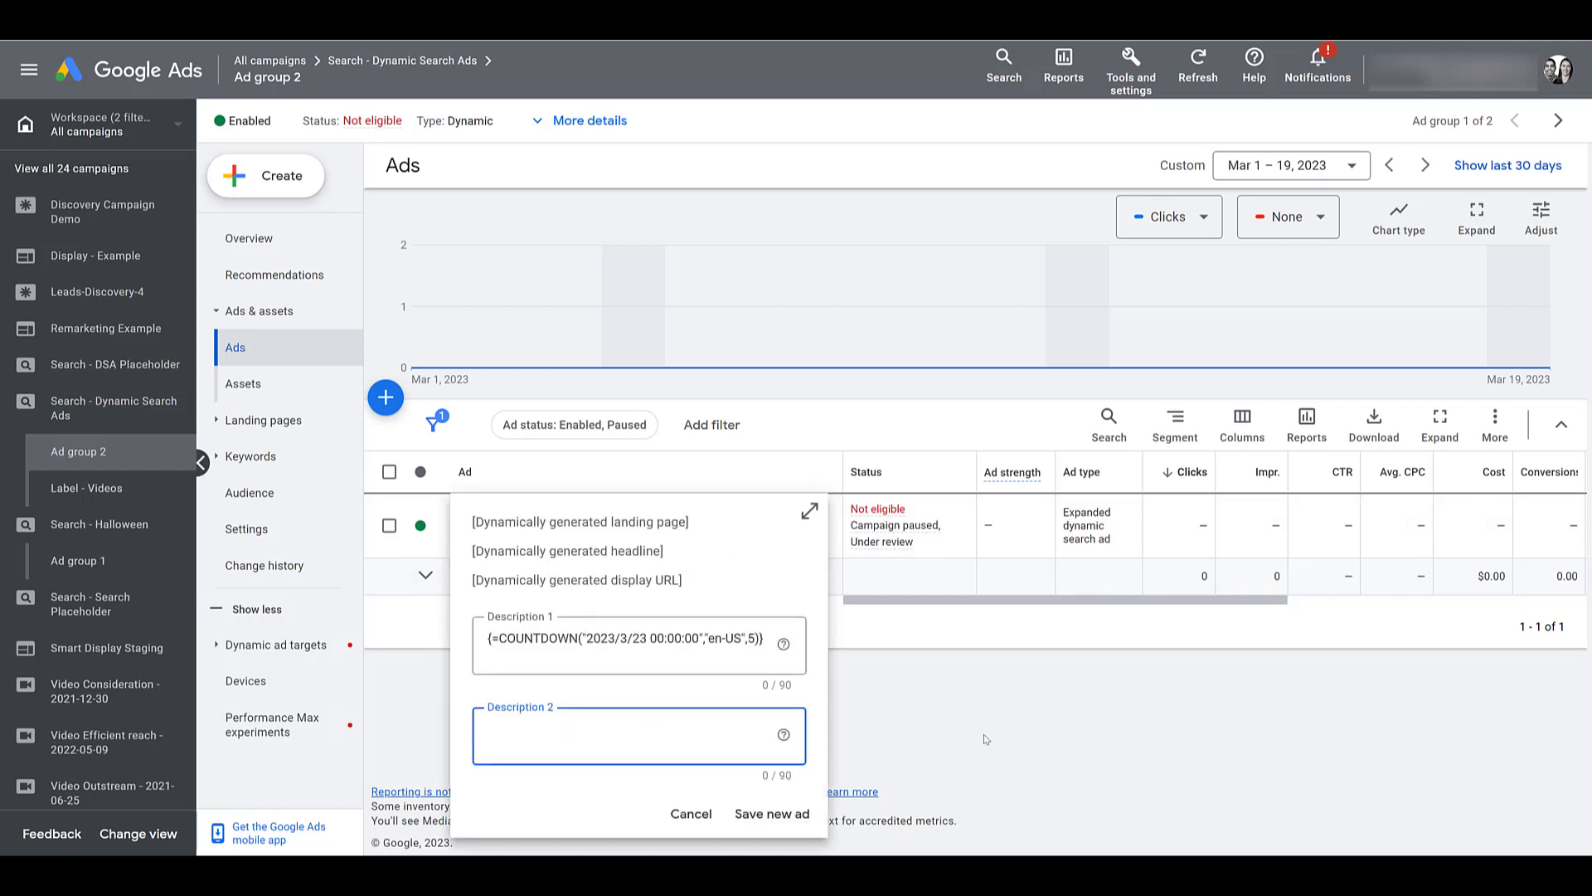
left_click(707, 820)
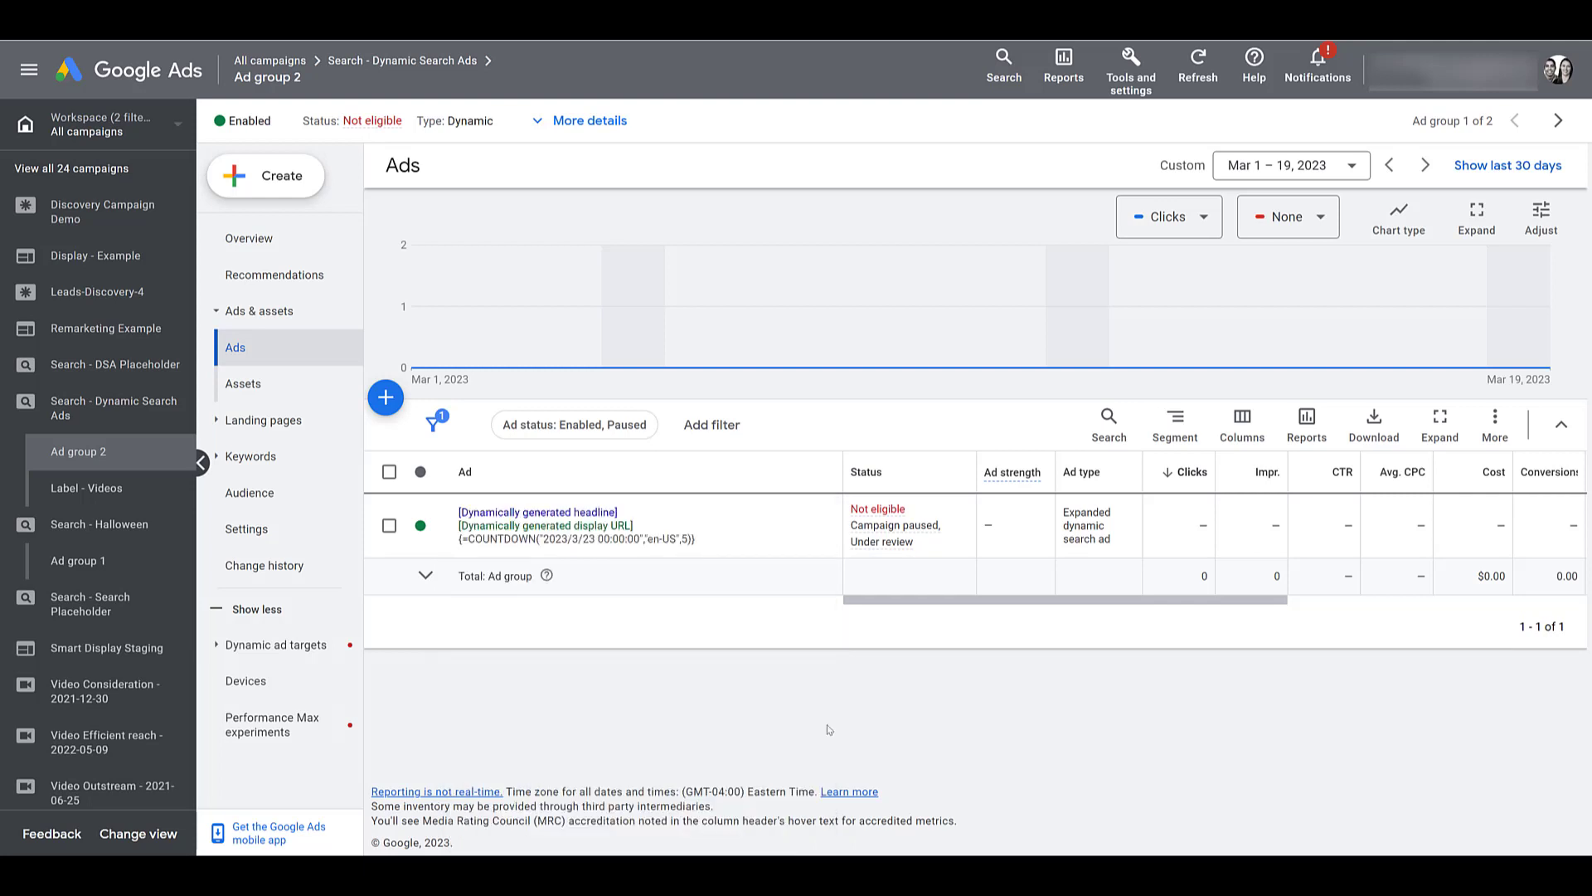